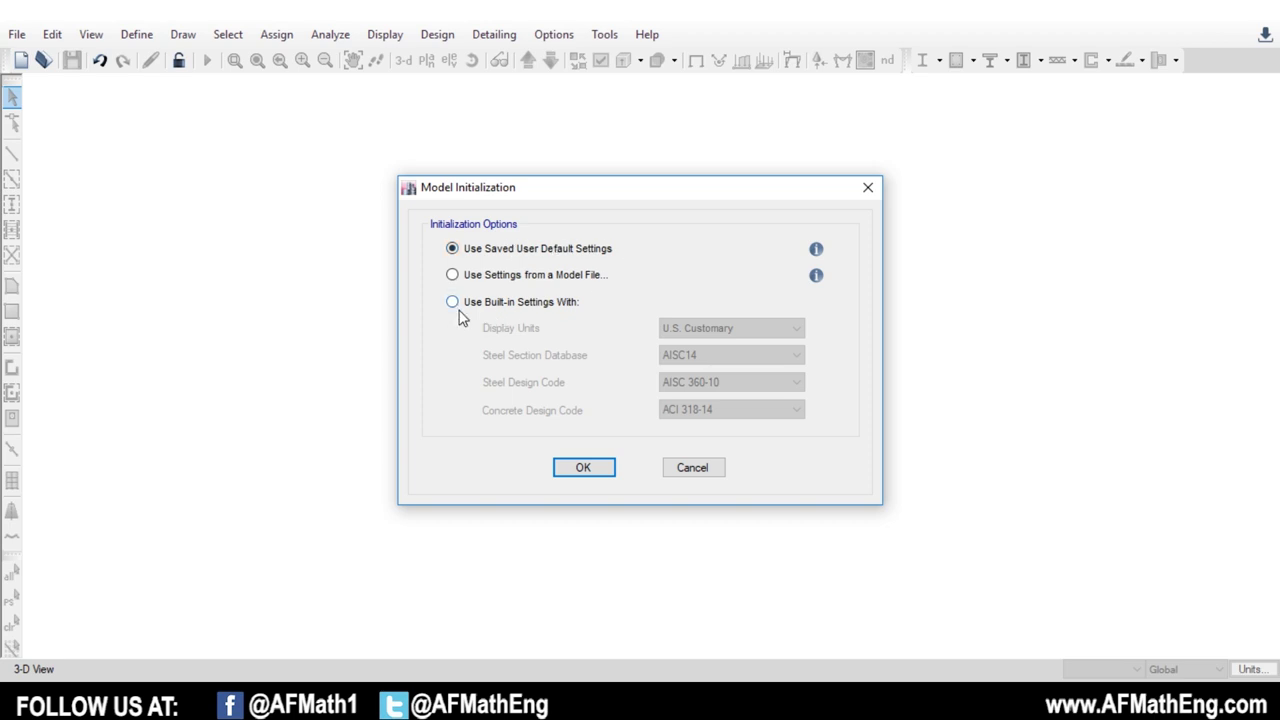
Start the model with built-in Metric SI units, CISC10 sections, CSA S16-14 steel and CSA A23.3-14 concrete codes
click(452, 302)
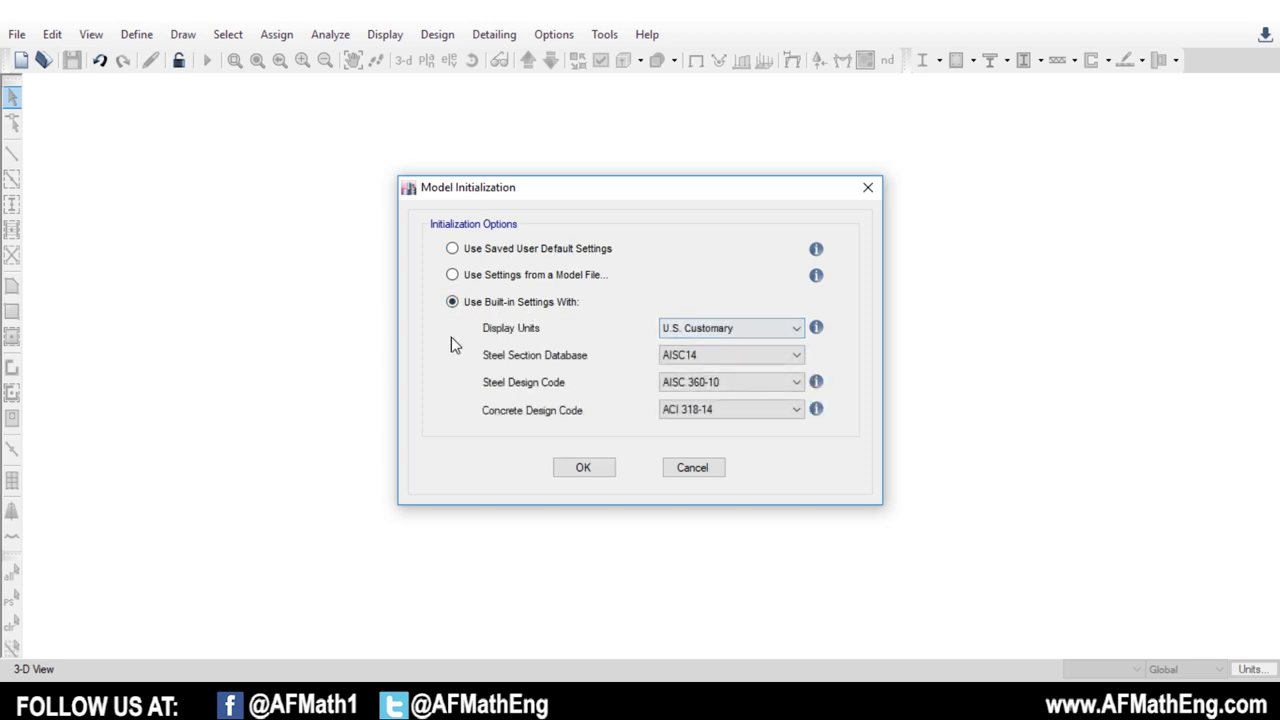
click(785, 331)
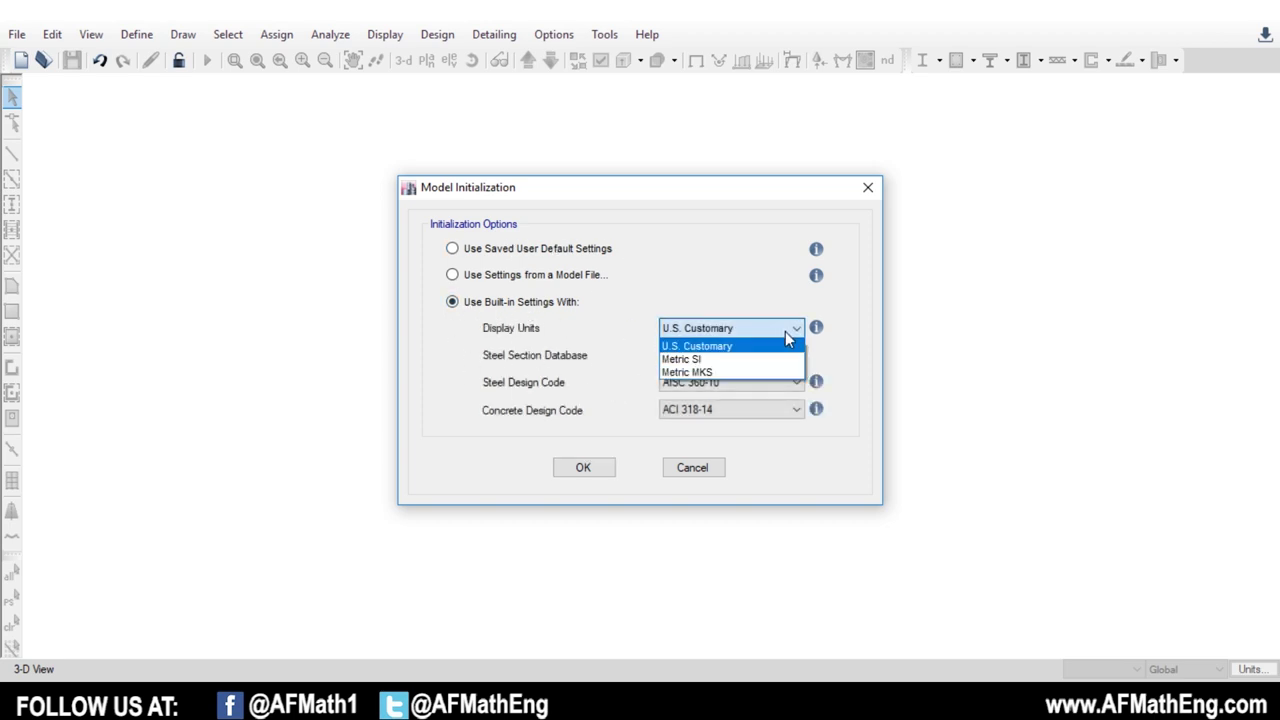
click(728, 359)
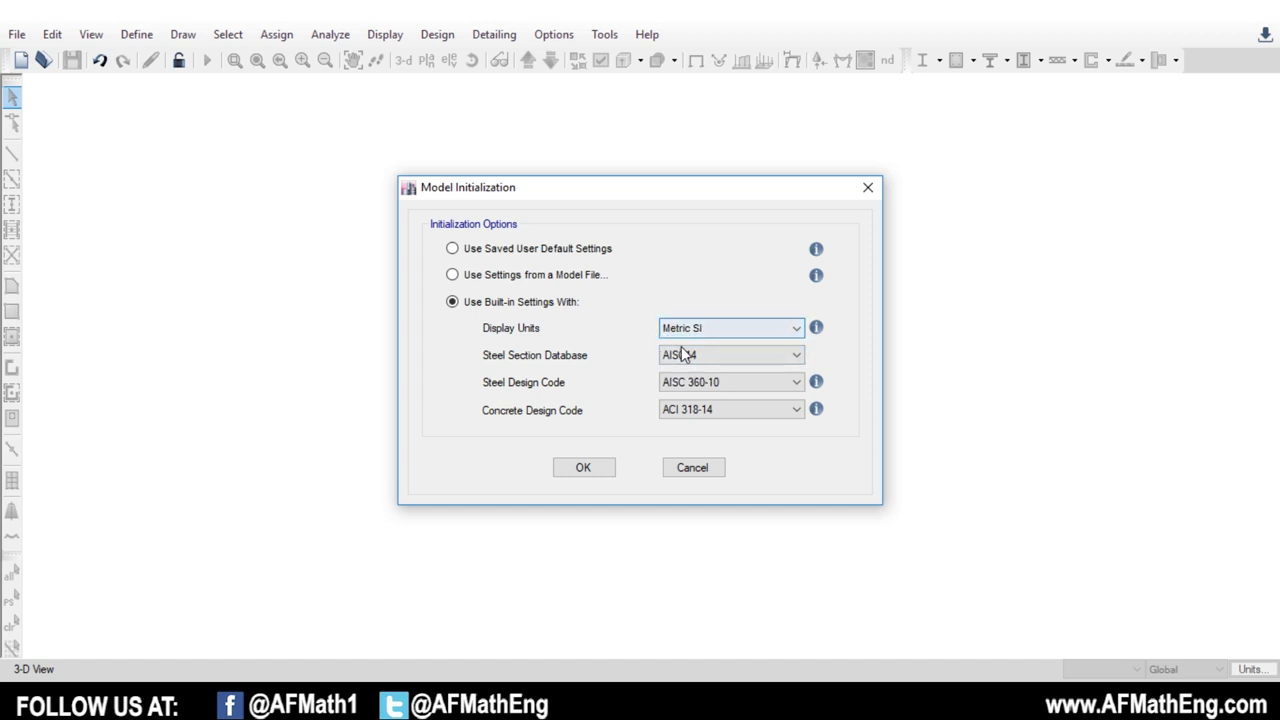
click(797, 356)
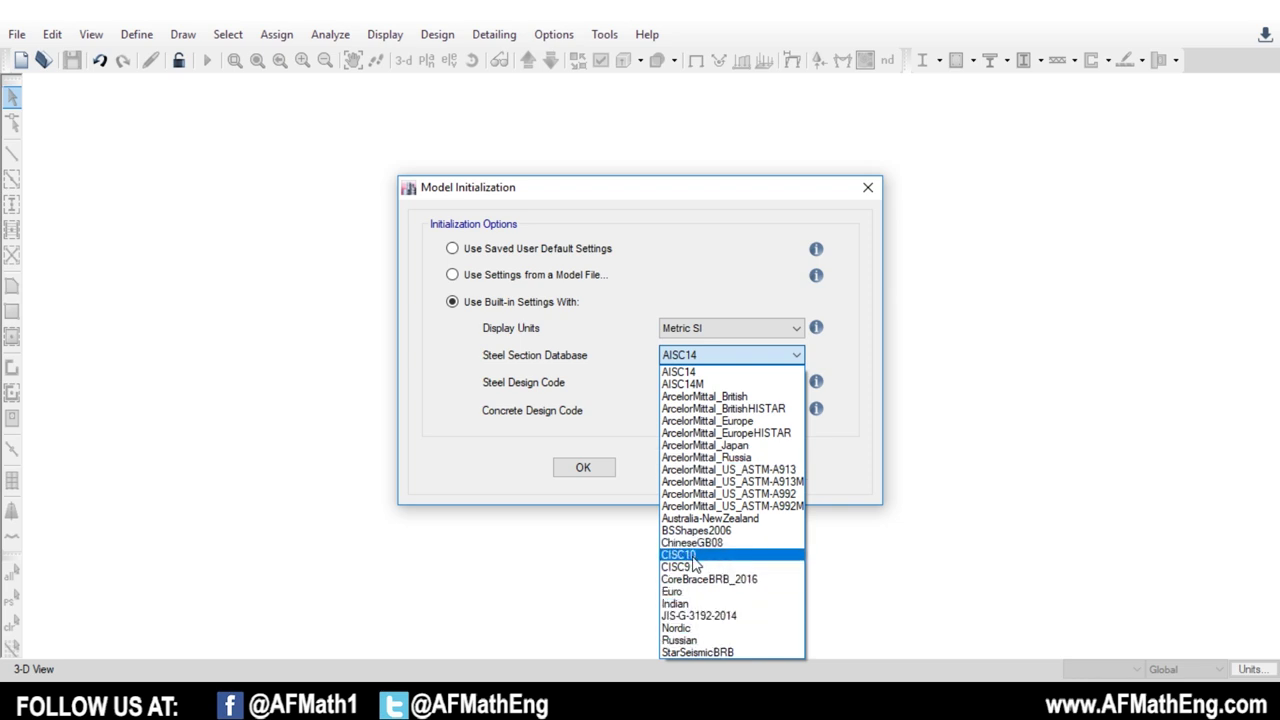
click(680, 555)
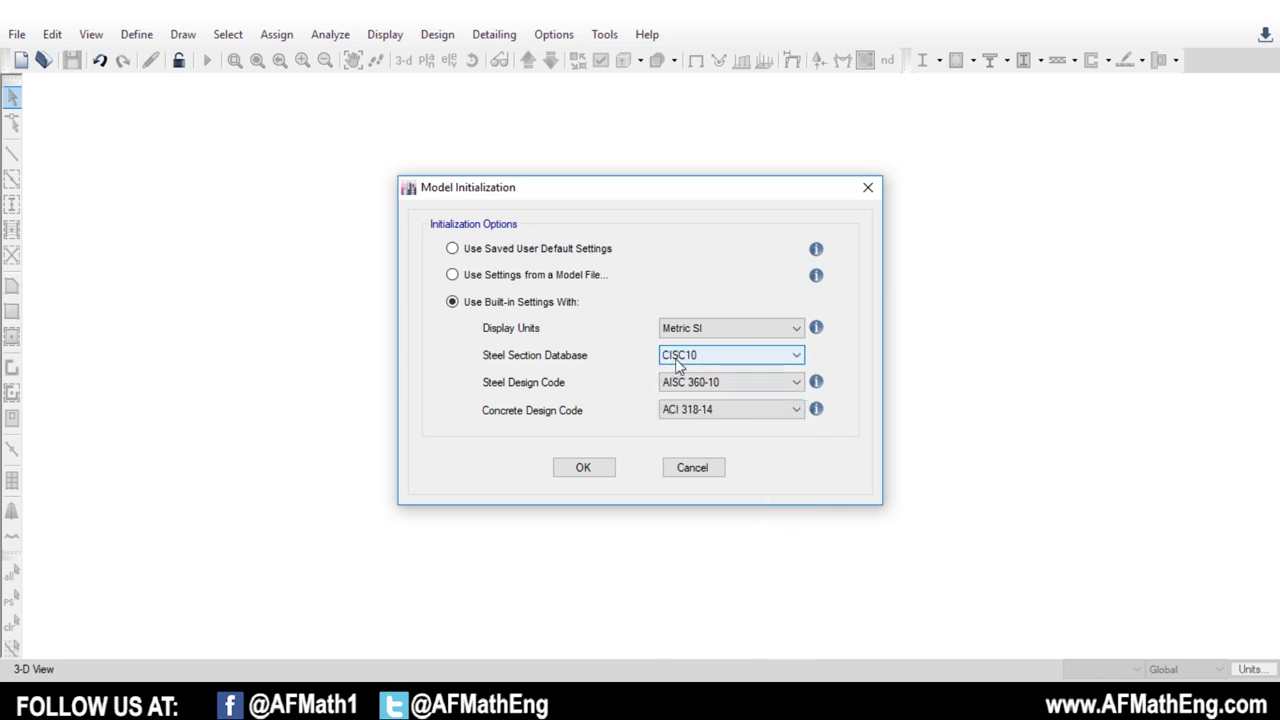
click(790, 386)
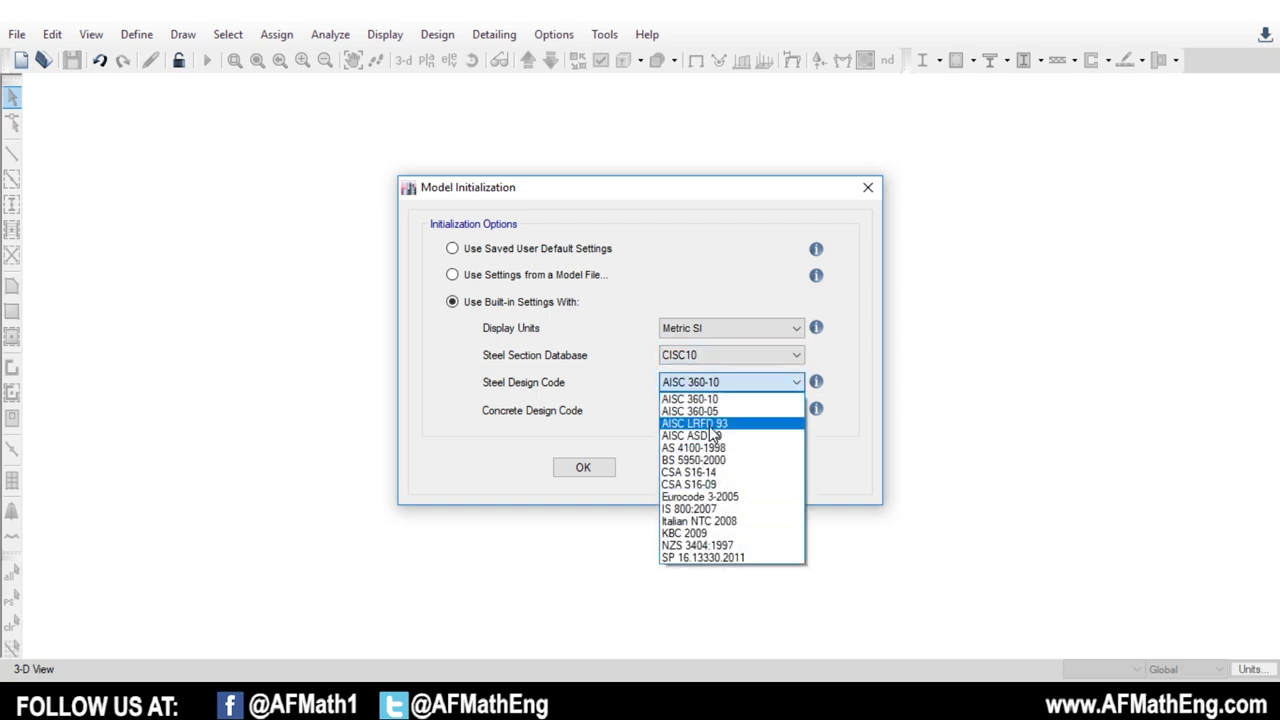
click(733, 476)
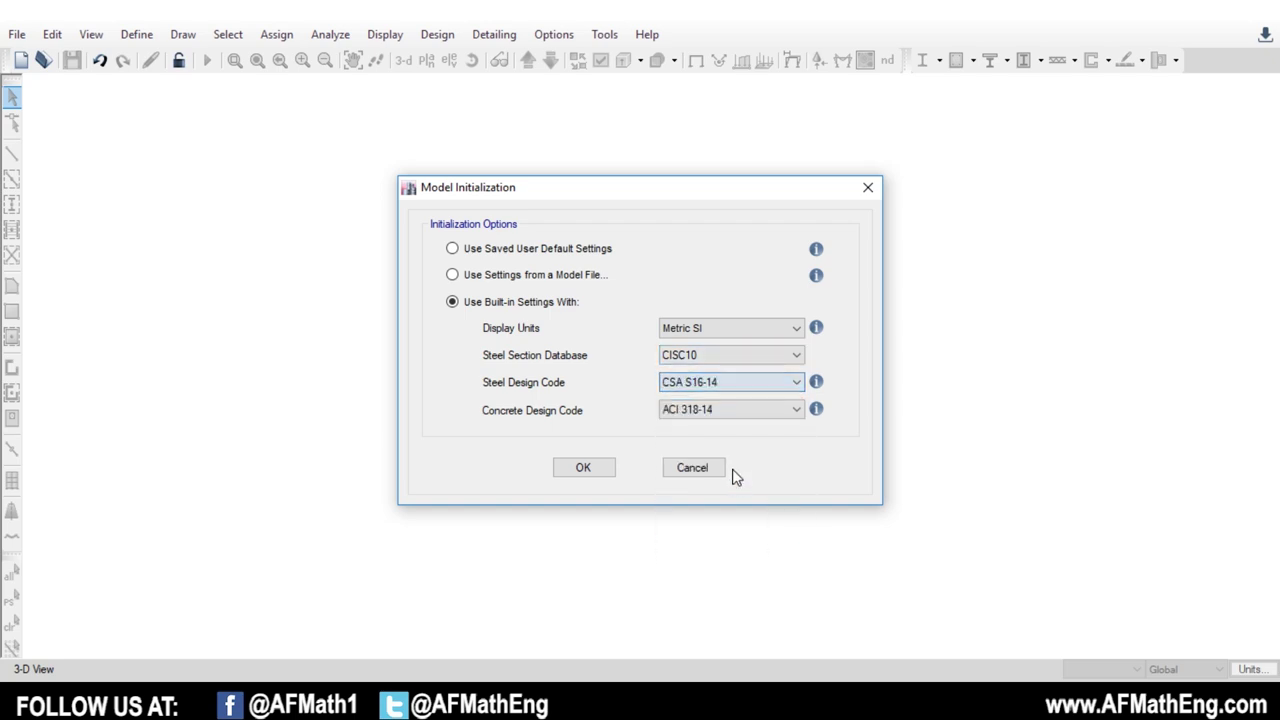
click(775, 412)
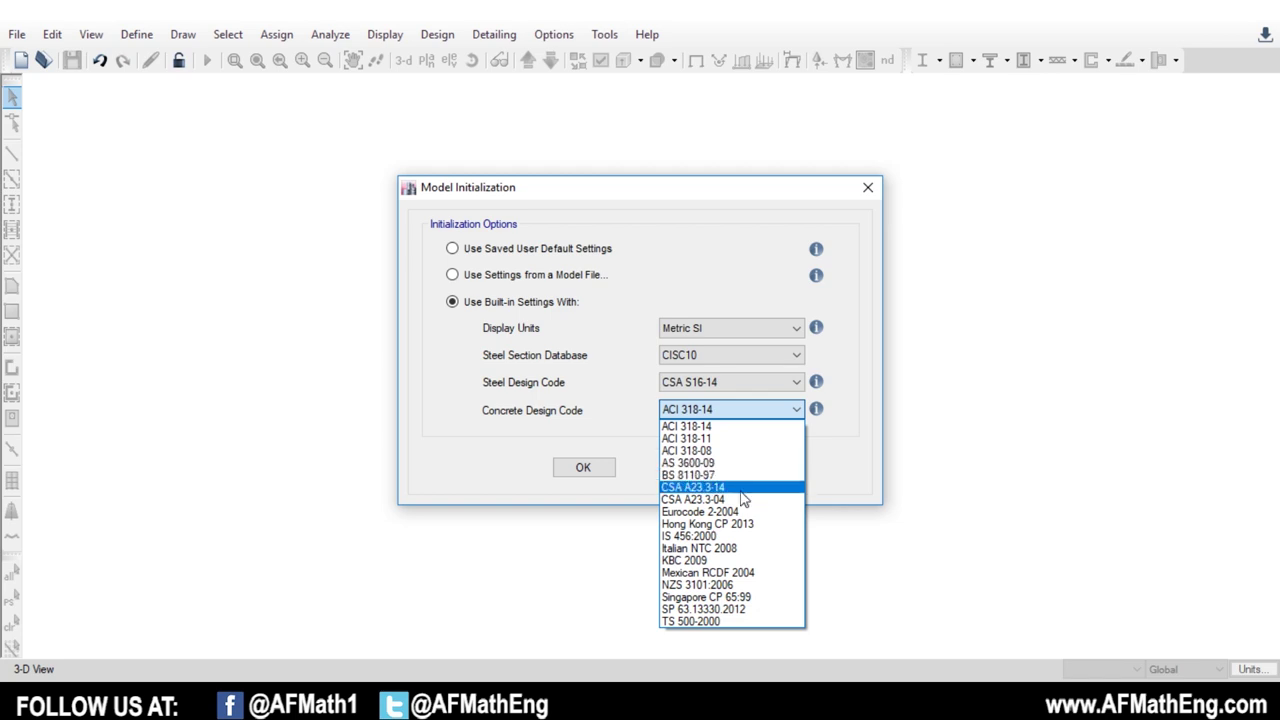
click(748, 488)
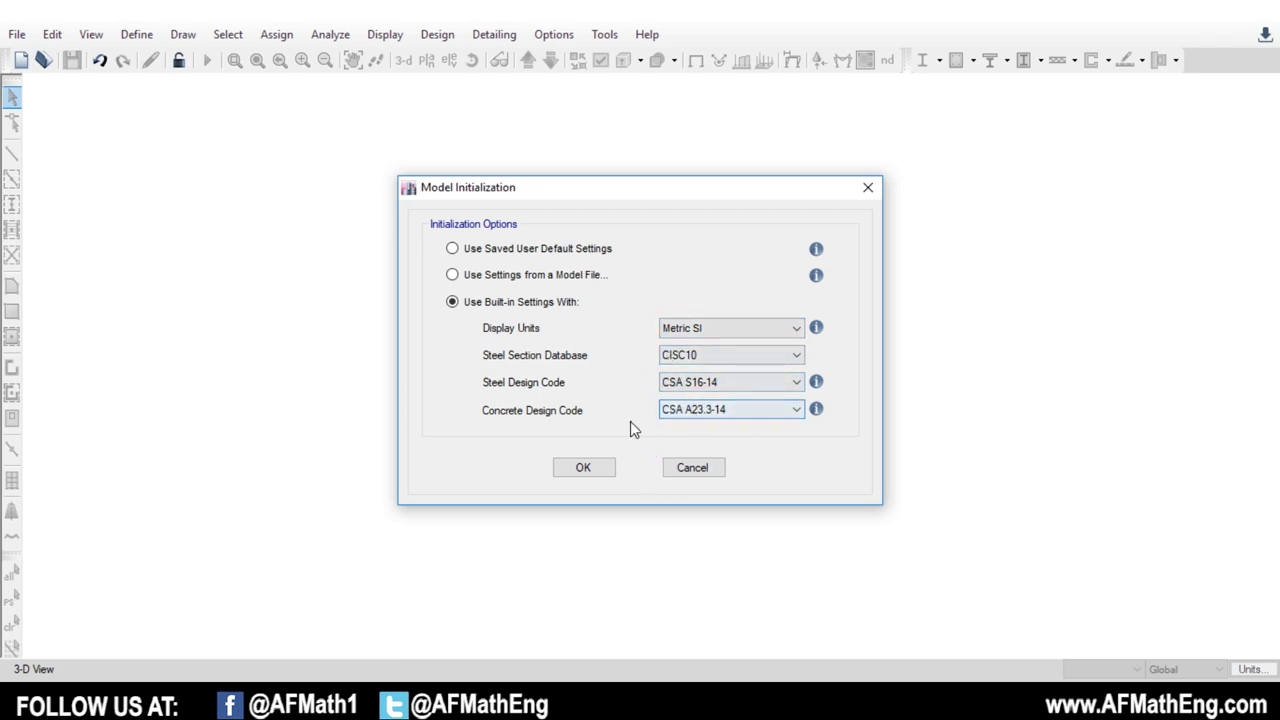
click(589, 470)
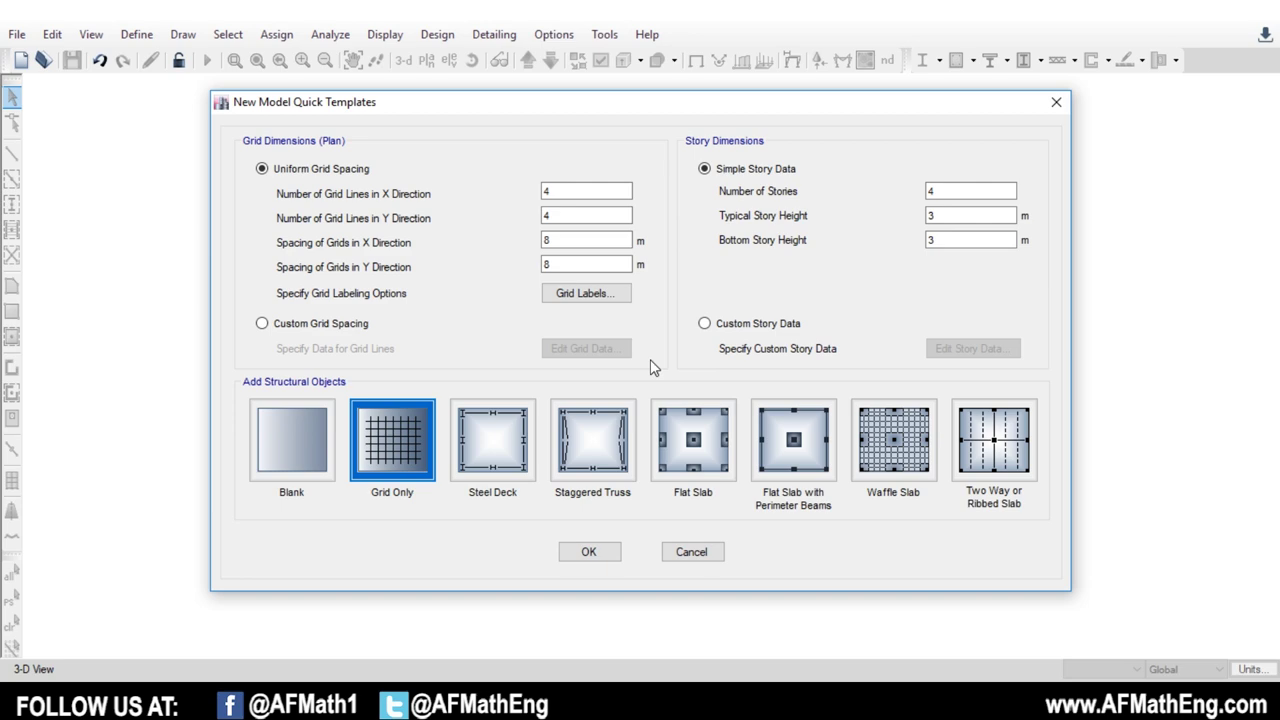
Choose the Flat Slab template and keep ConcCol as the column section
click(693, 440)
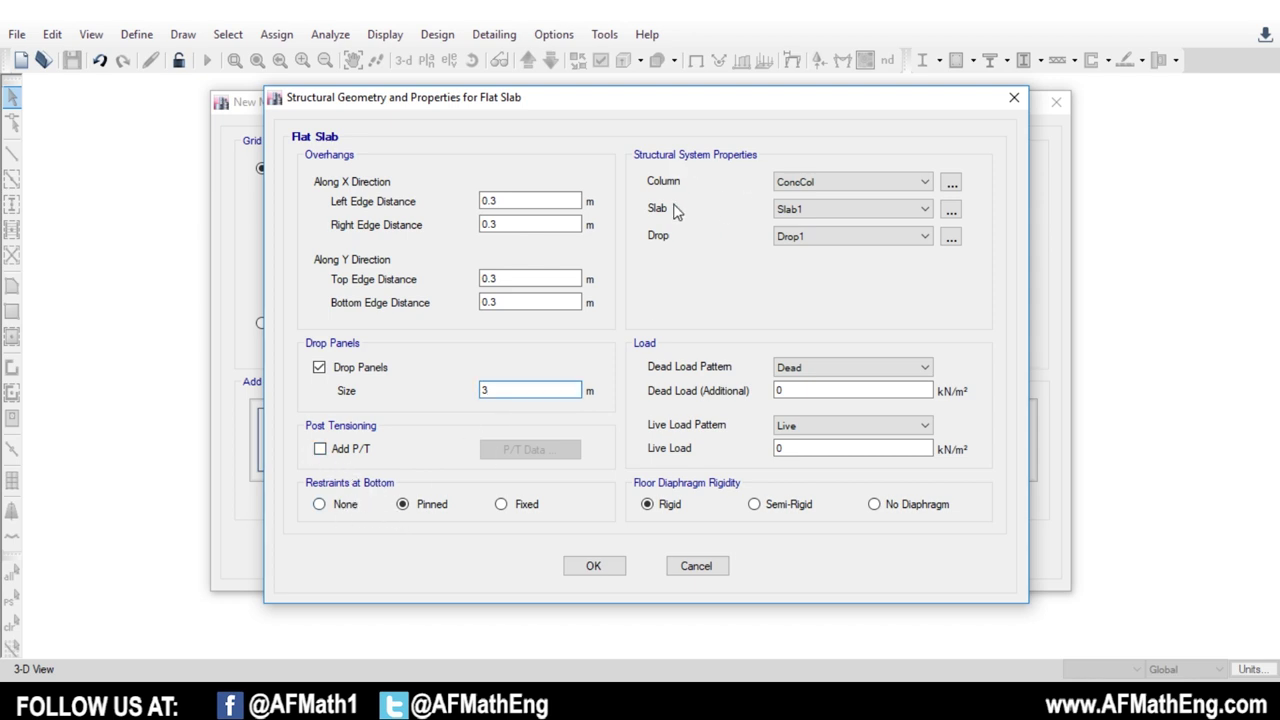
click(848, 182)
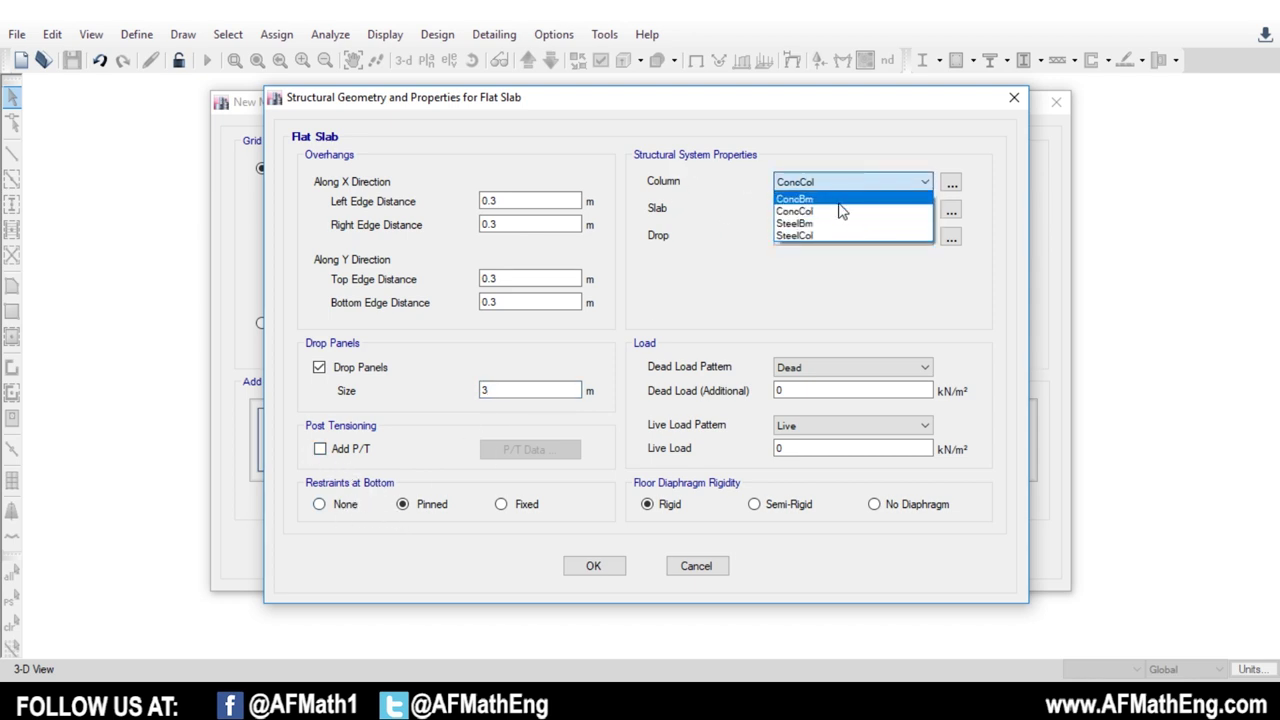
click(840, 212)
click(951, 182)
drag(570, 117, 400, 120)
click(727, 117)
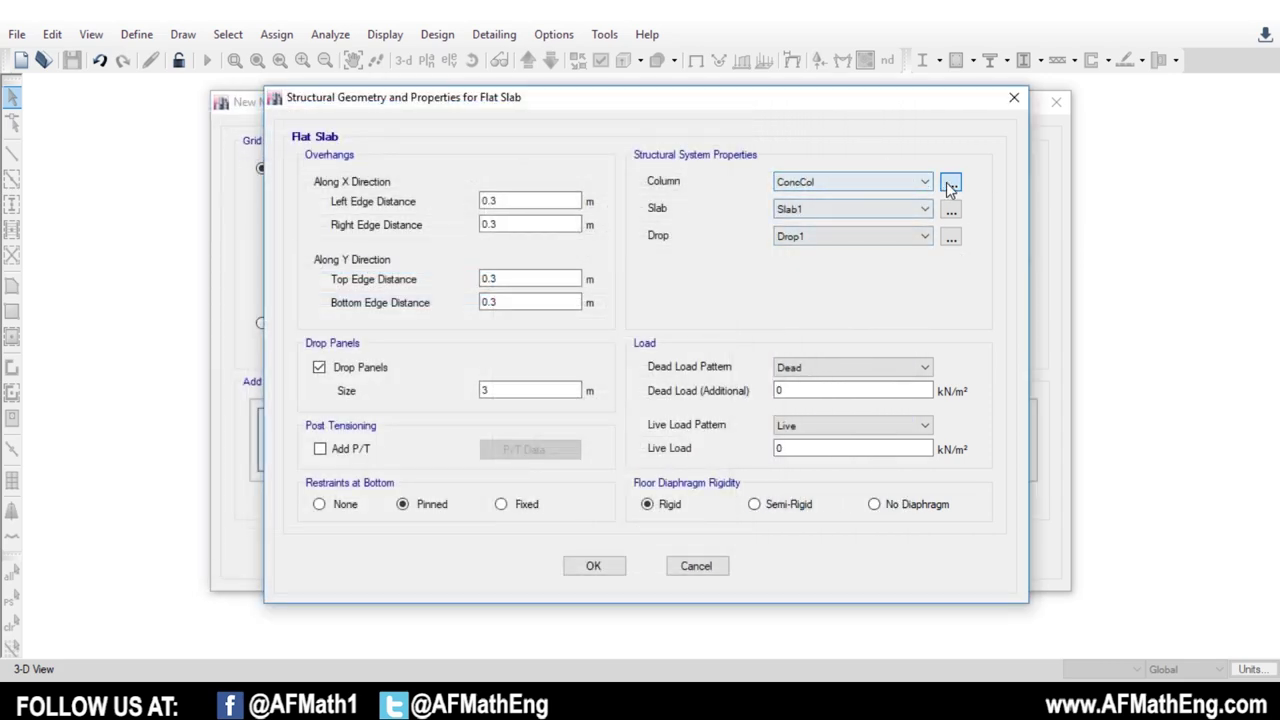
Accept the flat slab properties with Slab1, 3 m drop panels, pinned base and rigid diaphragms
click(951, 182)
click(813, 205)
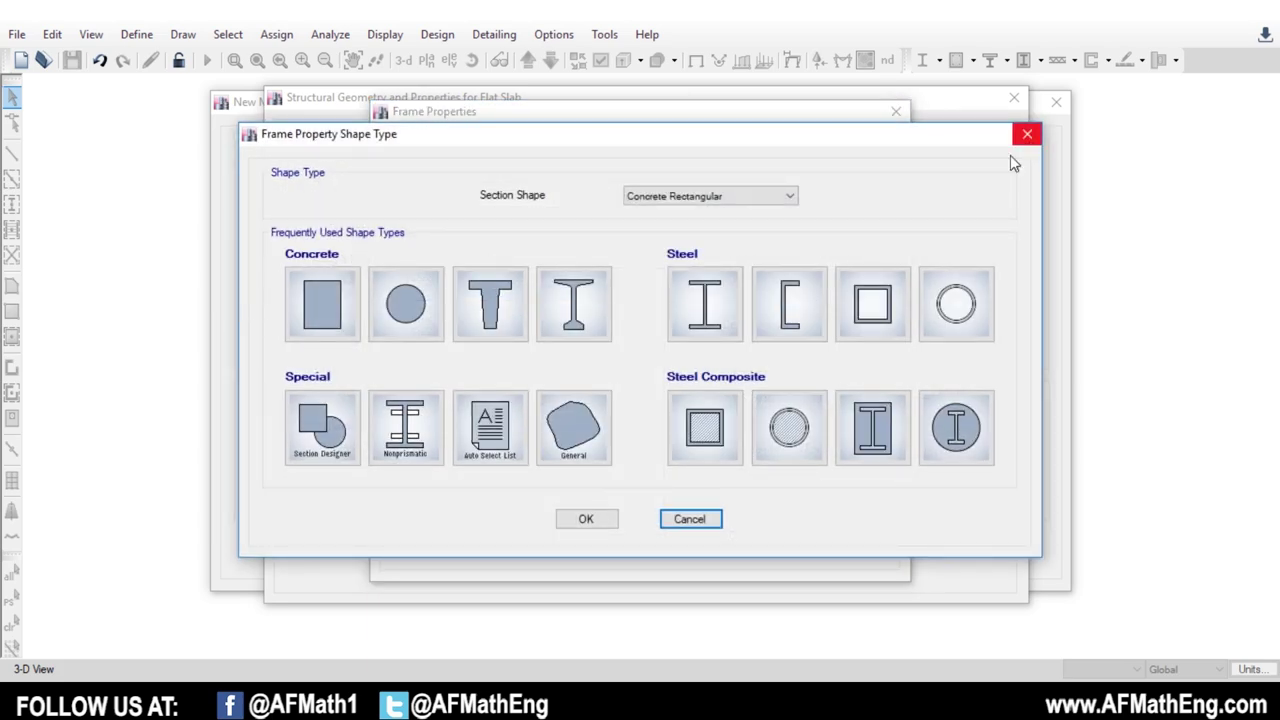
click(1027, 133)
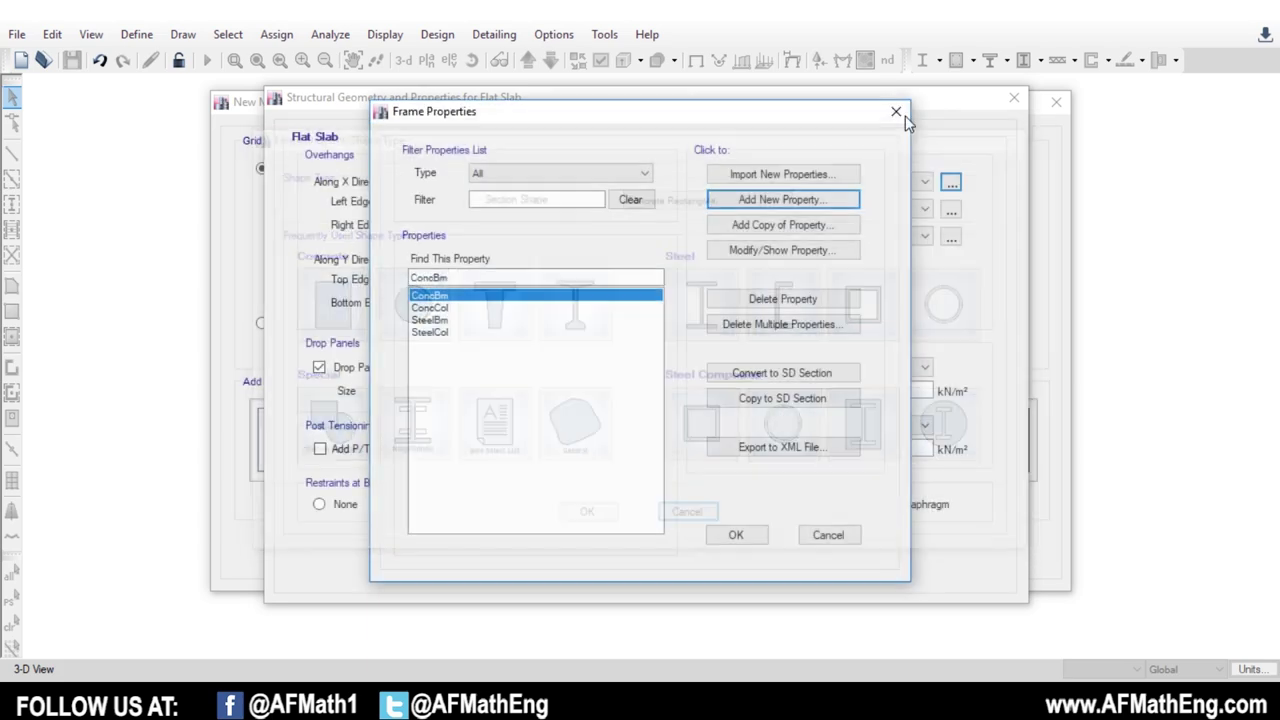
click(896, 111)
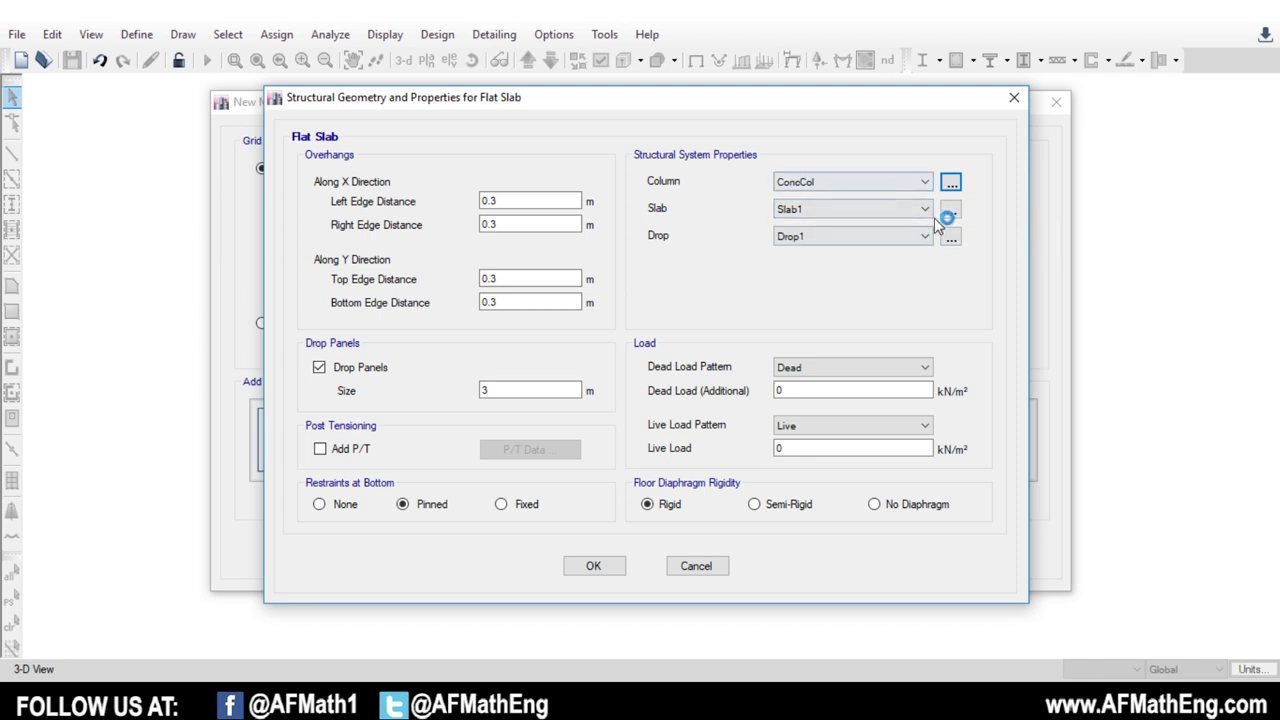
click(884, 237)
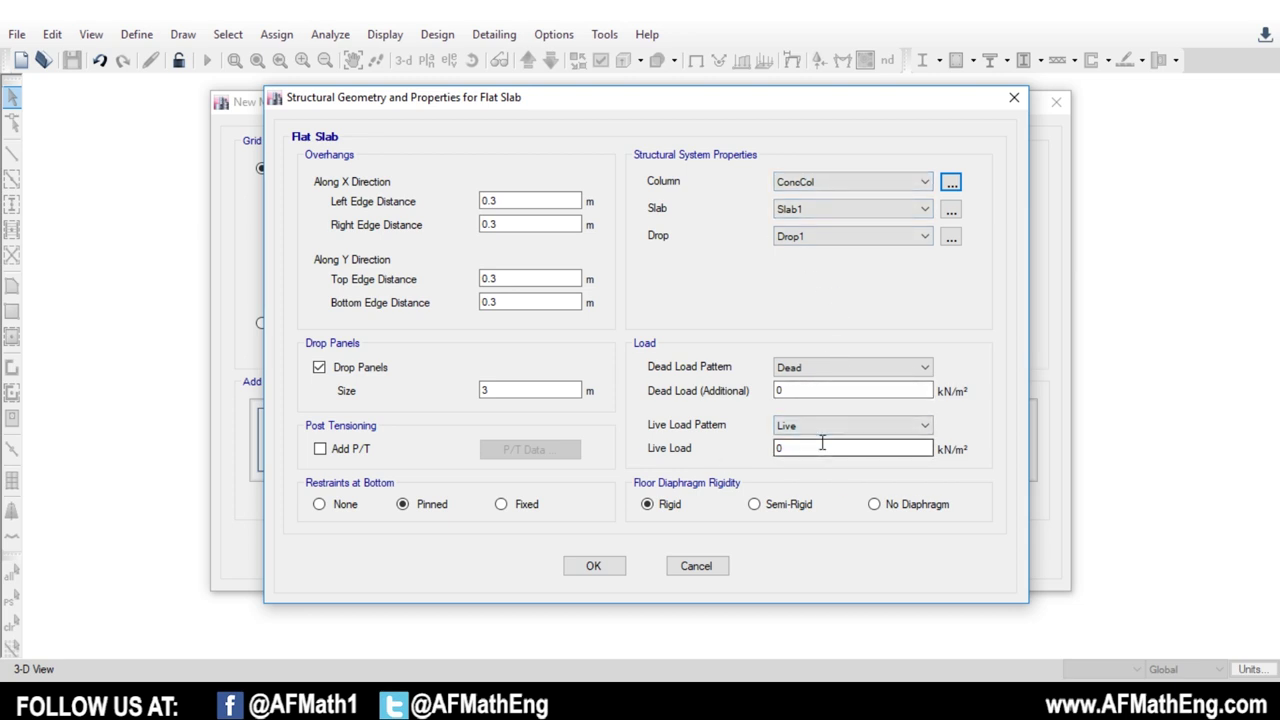
click(668, 506)
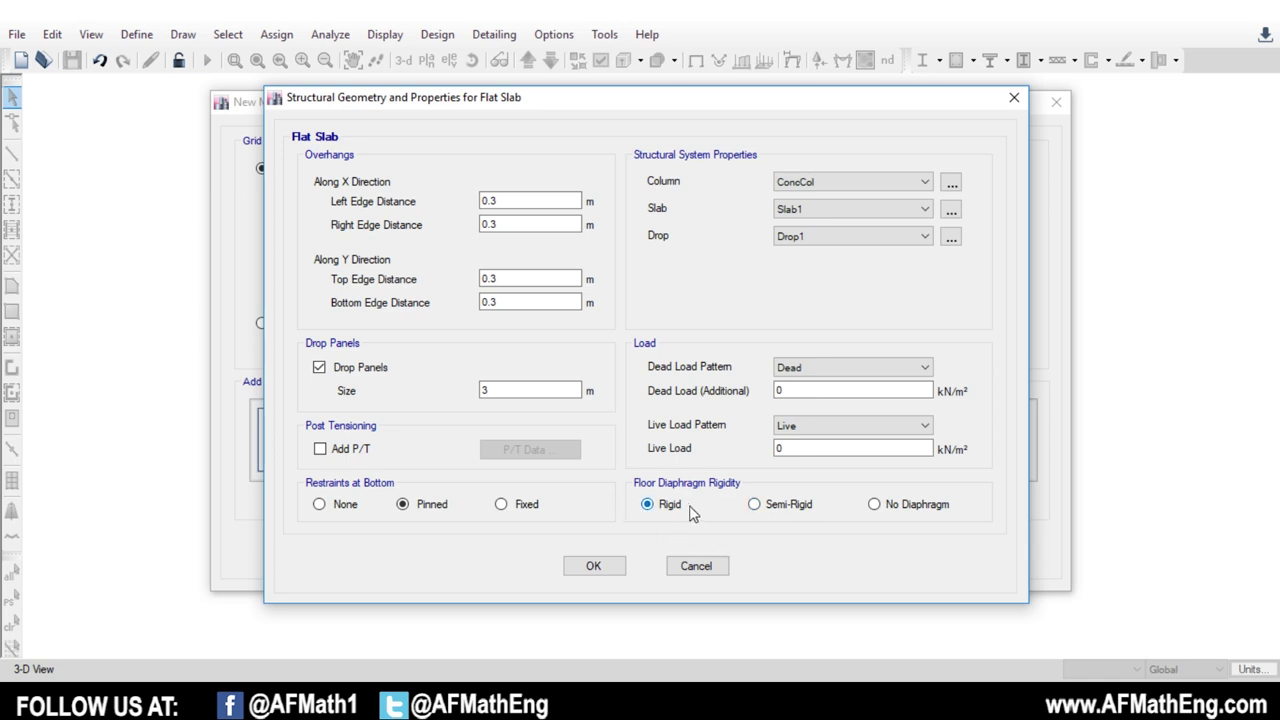
click(596, 567)
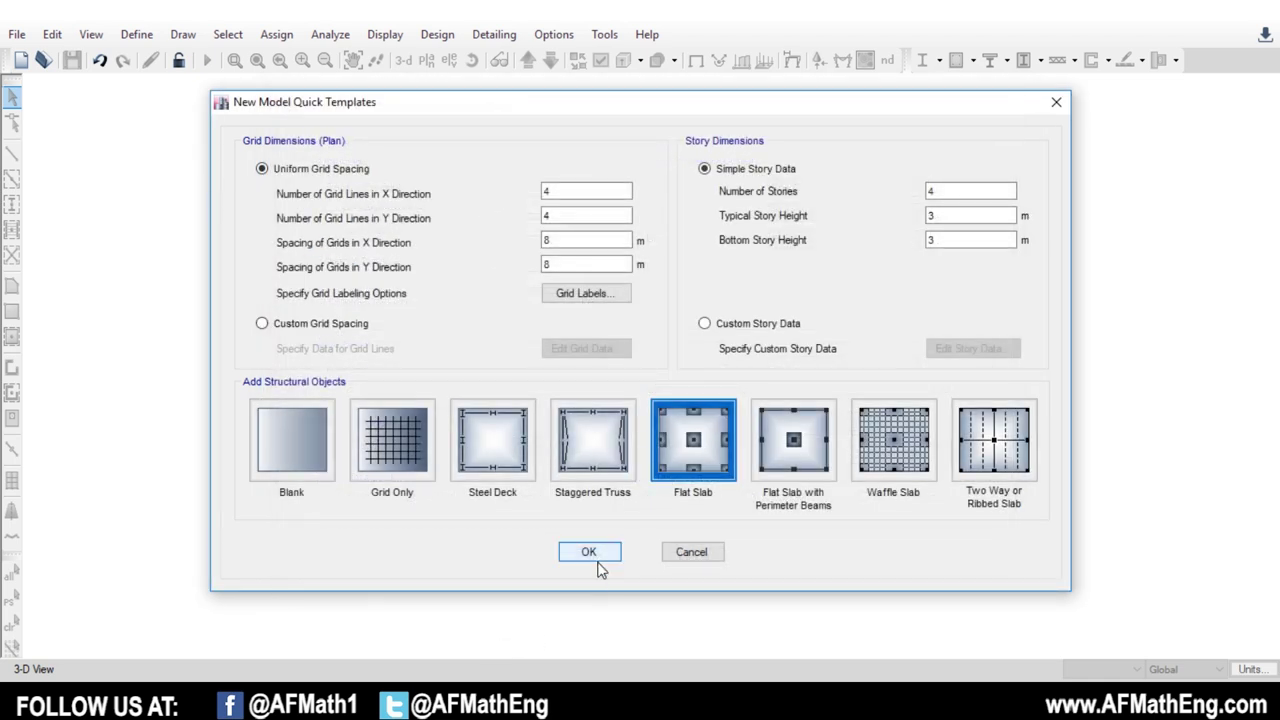
Confirm four 3 m storeys on the 4×4 grid of 8 m bays and create the model
click(951, 191)
click(935, 215)
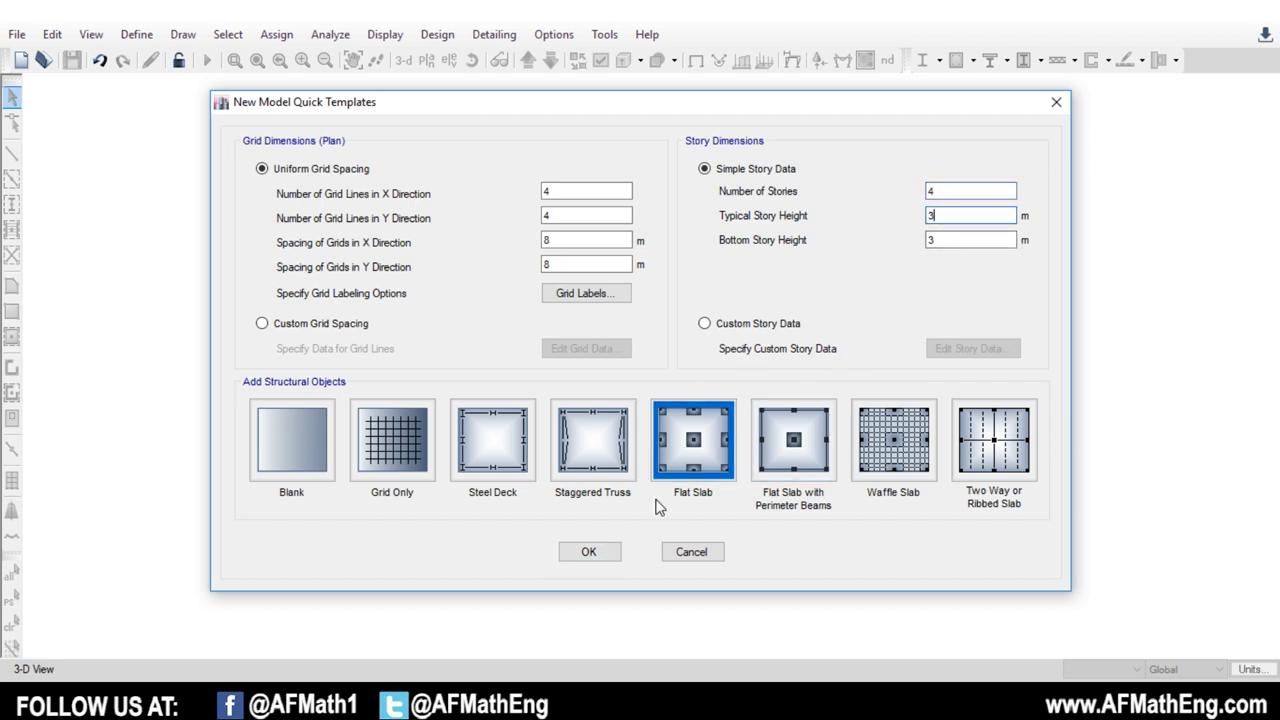
click(589, 552)
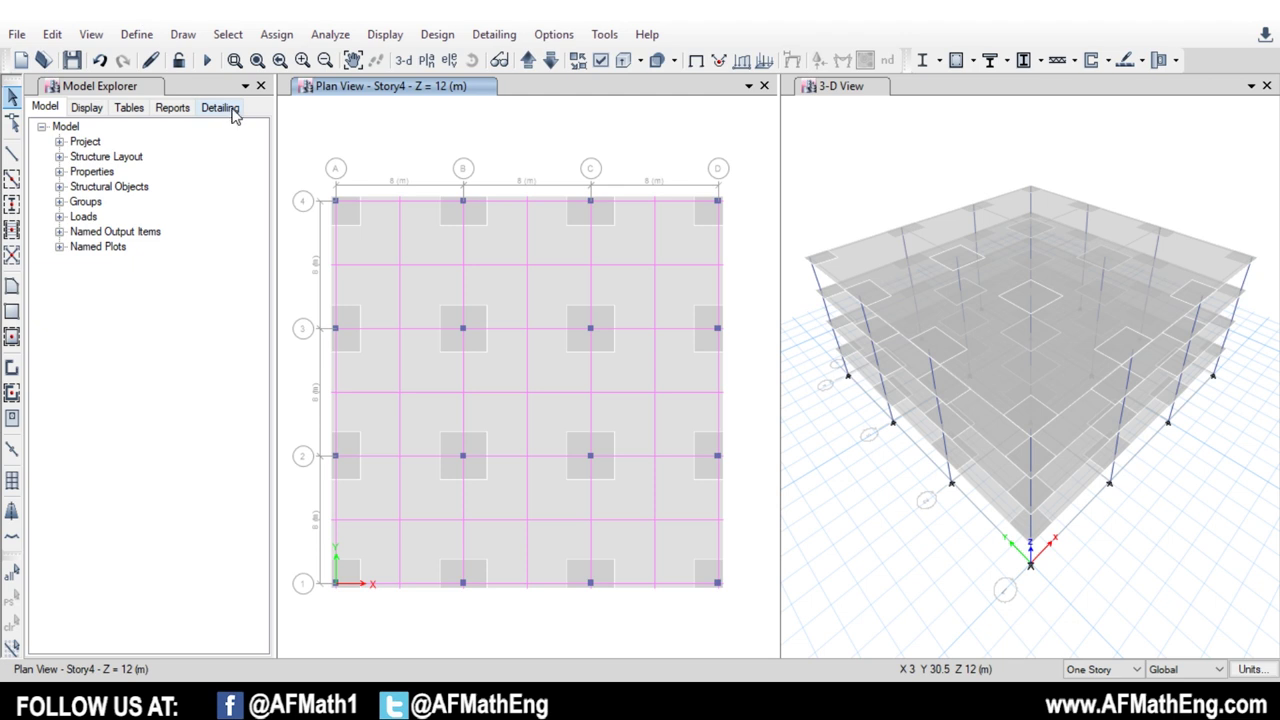
middle_drag(348, 594, 409, 550)
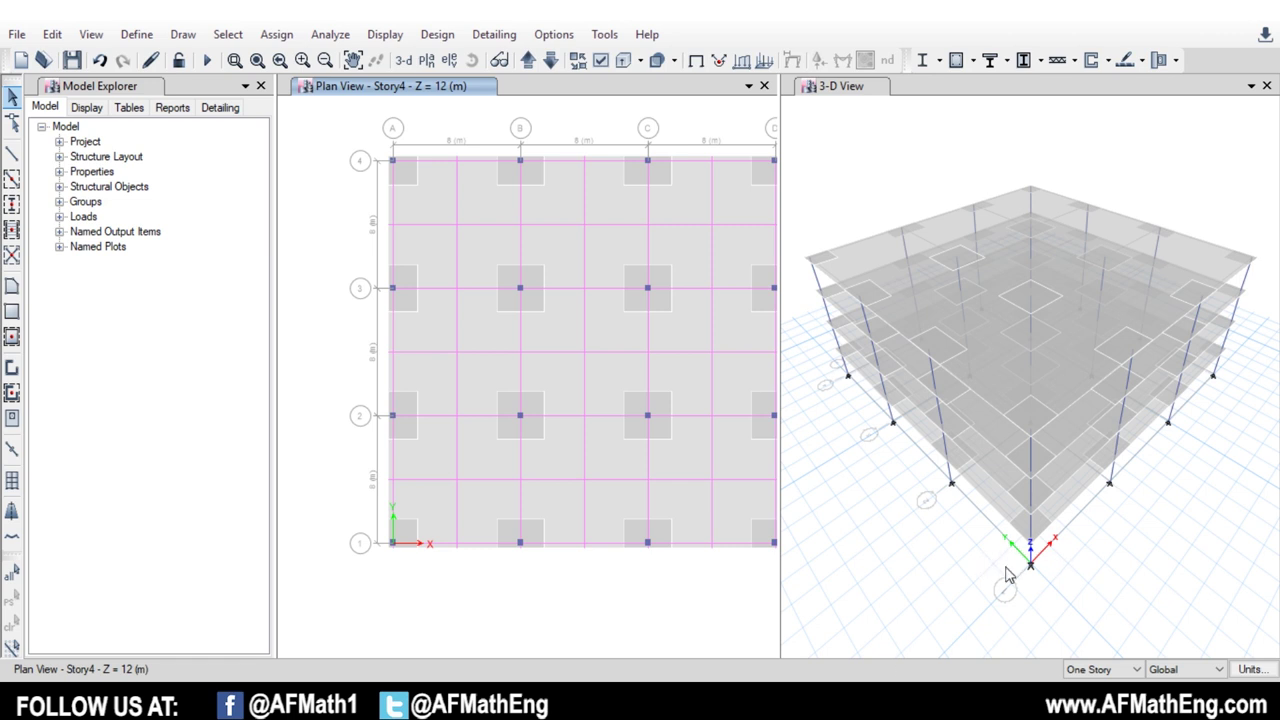
scroll(1027, 570, up, 3)
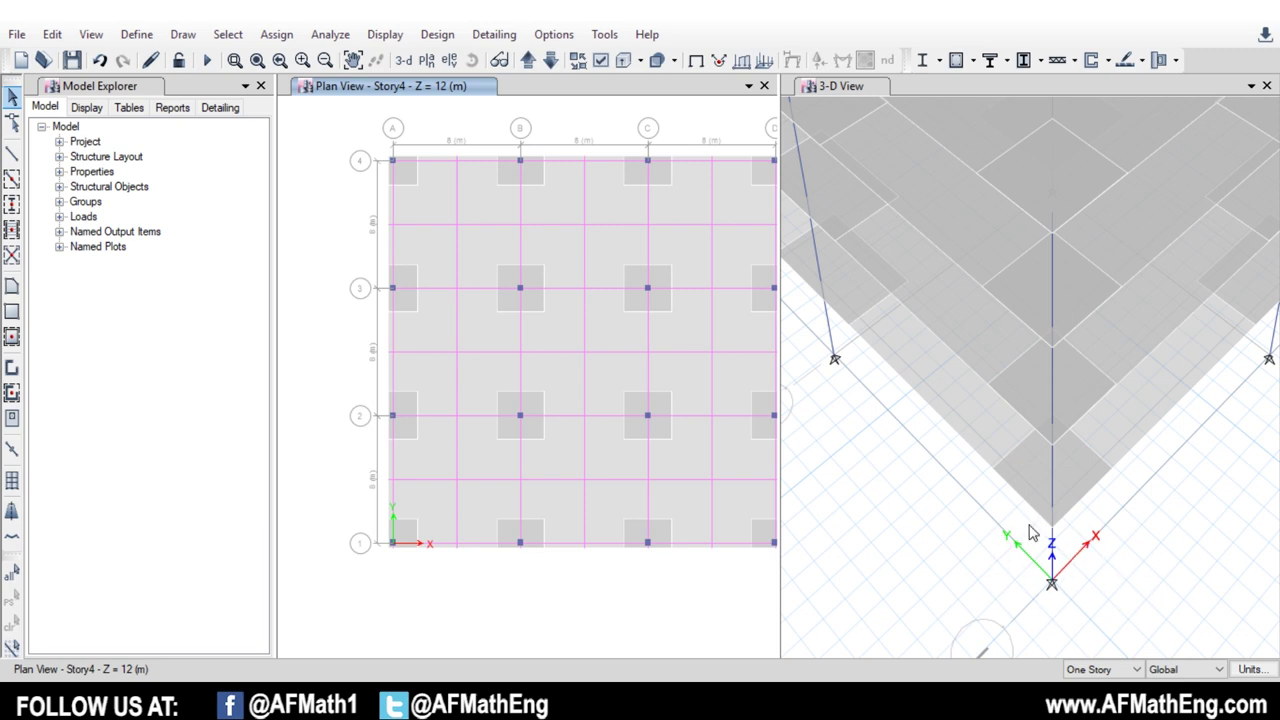
middle_drag(1117, 383, 1083, 424)
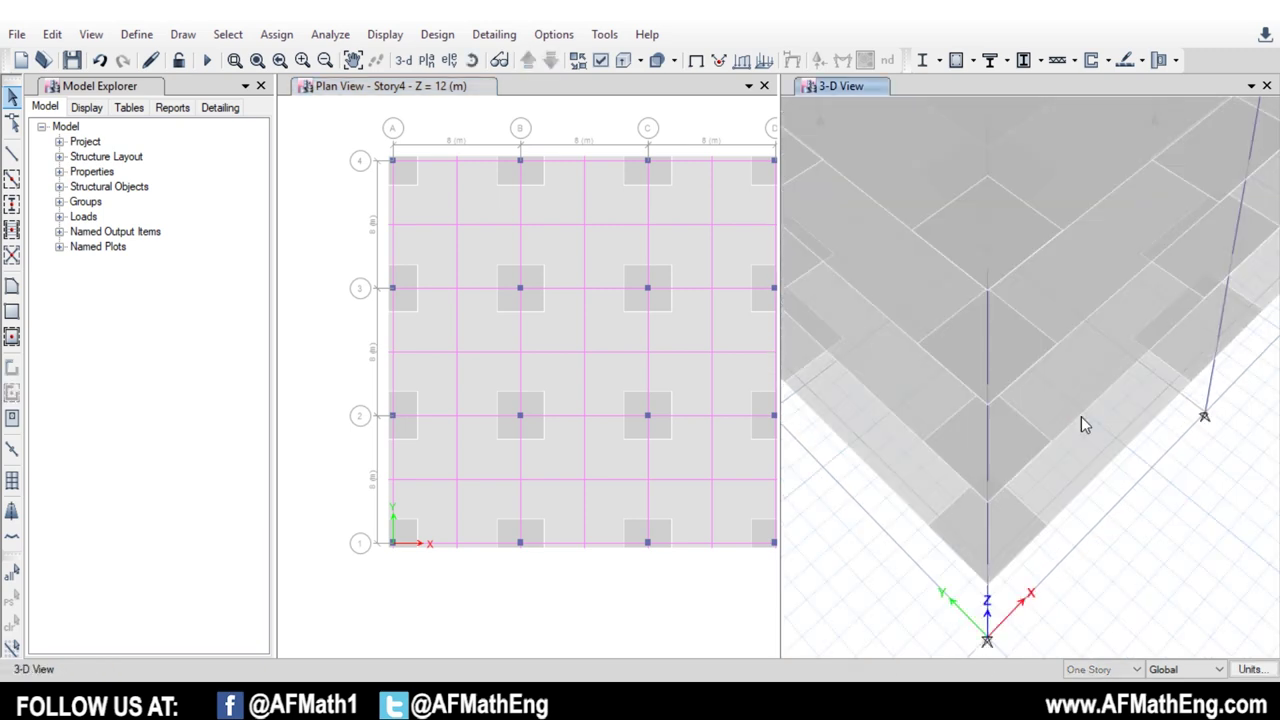
scroll(1081, 425, down, 3)
scroll(1081, 463, up, 5)
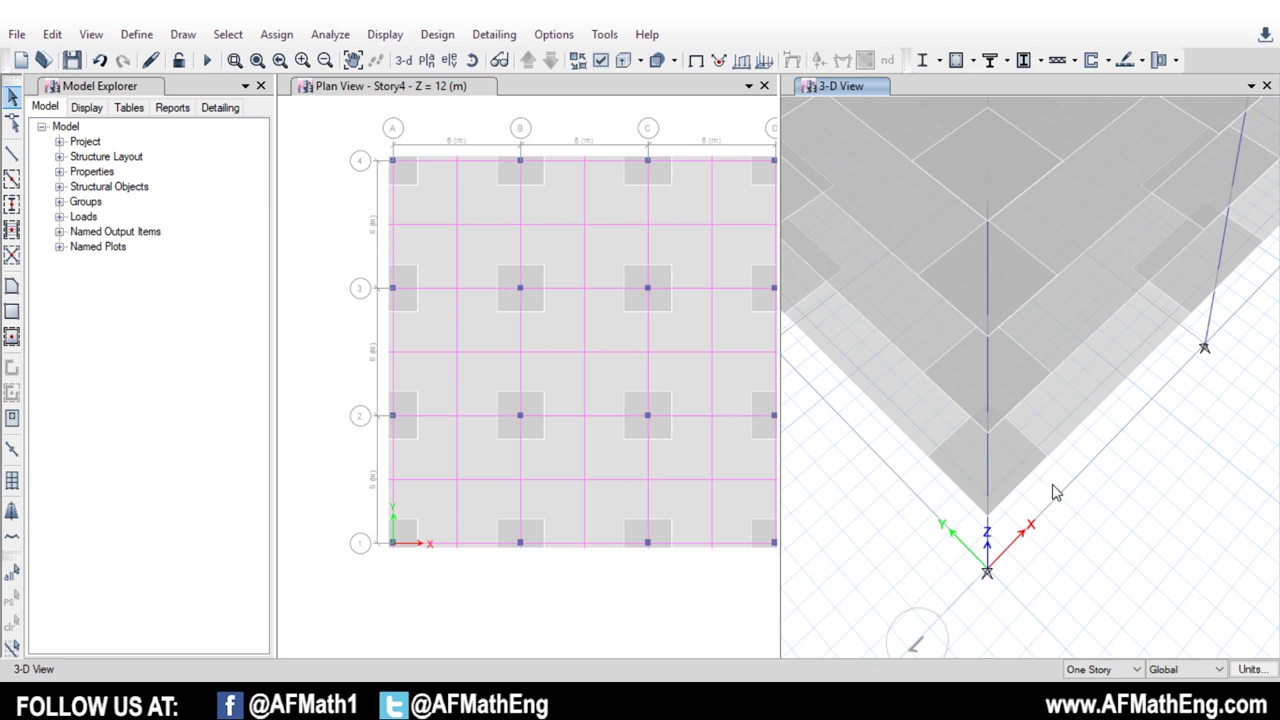
scroll(1078, 460, down, 5)
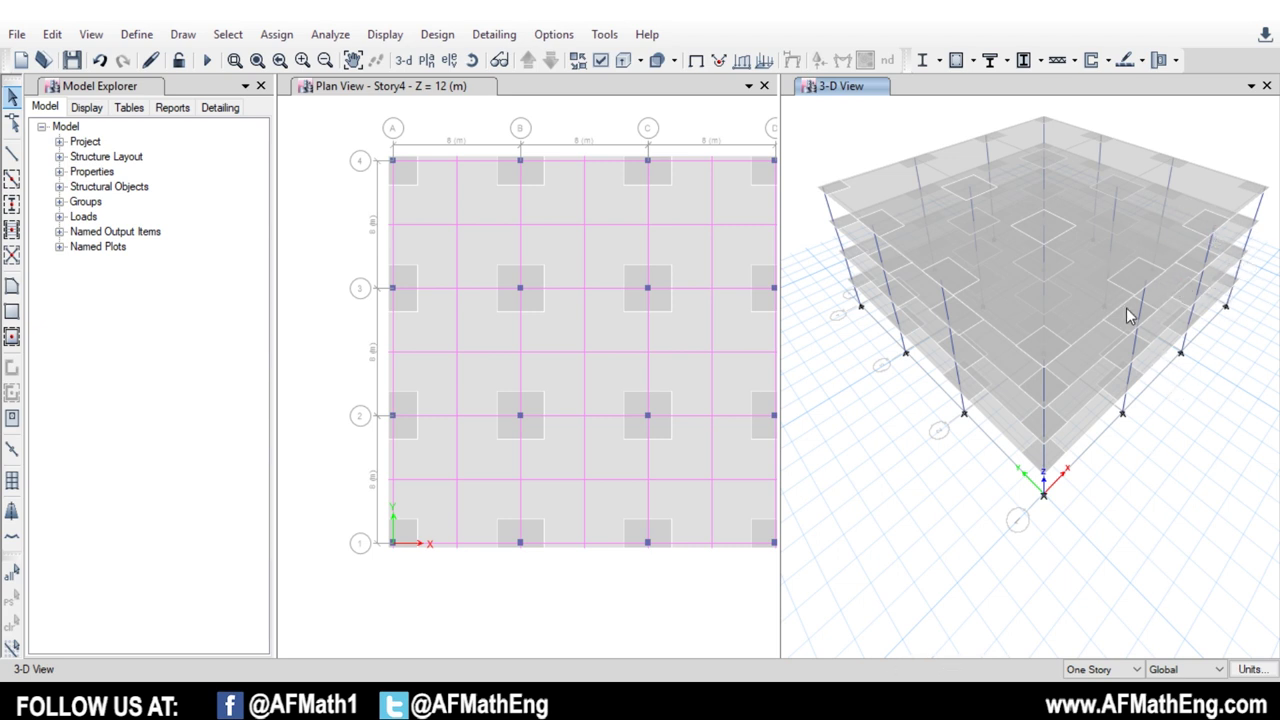
click(419, 227)
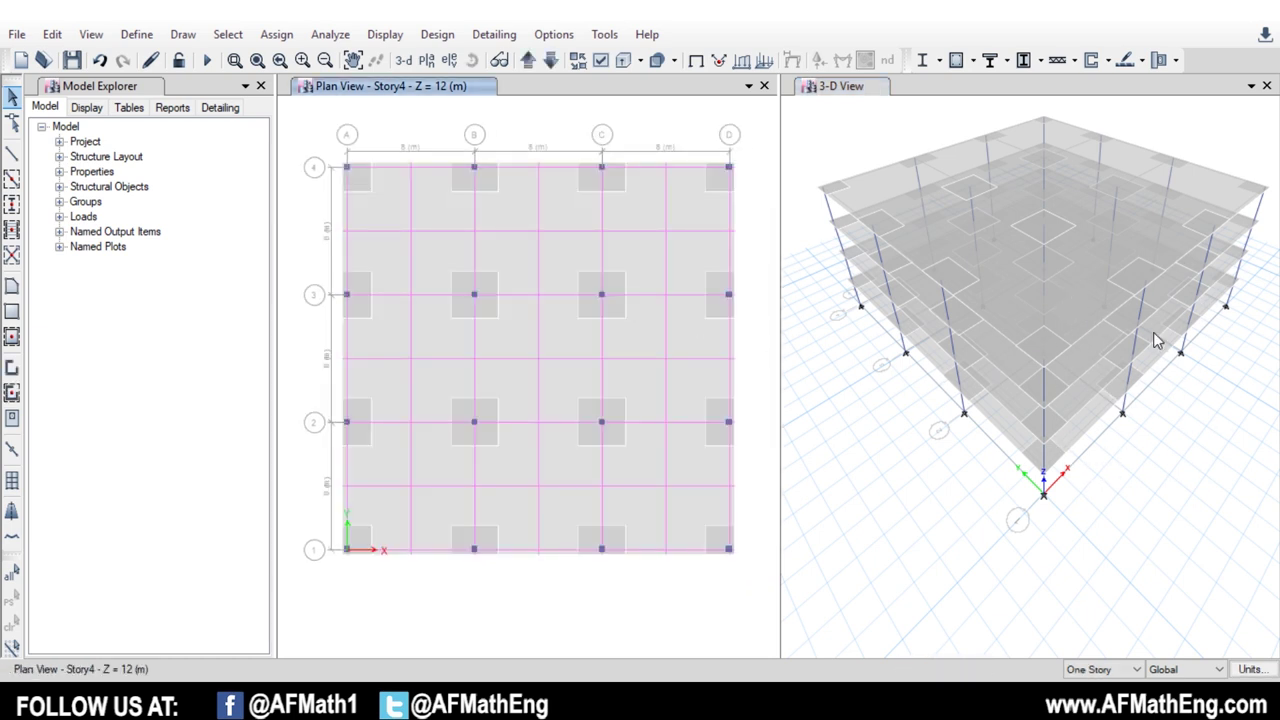
Add a load pattern named Wind, of type Wind, with NBCC 2015 auto lateral loading
click(138, 36)
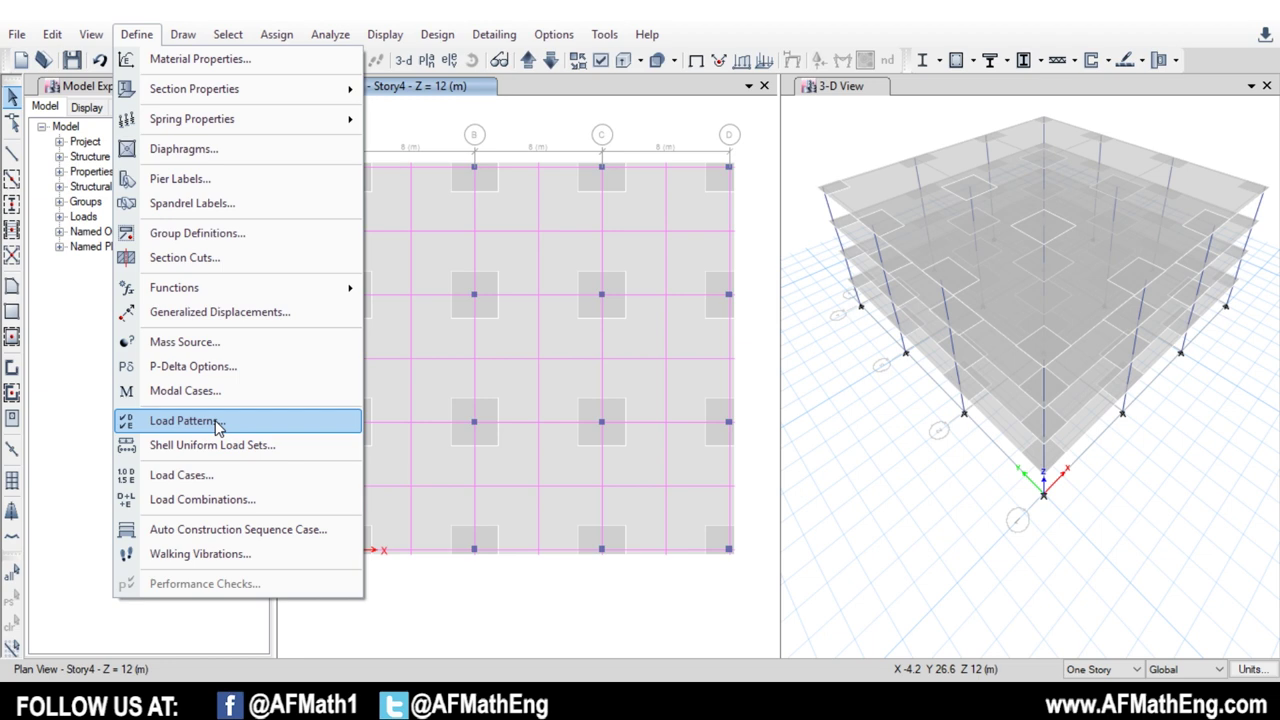
click(183, 421)
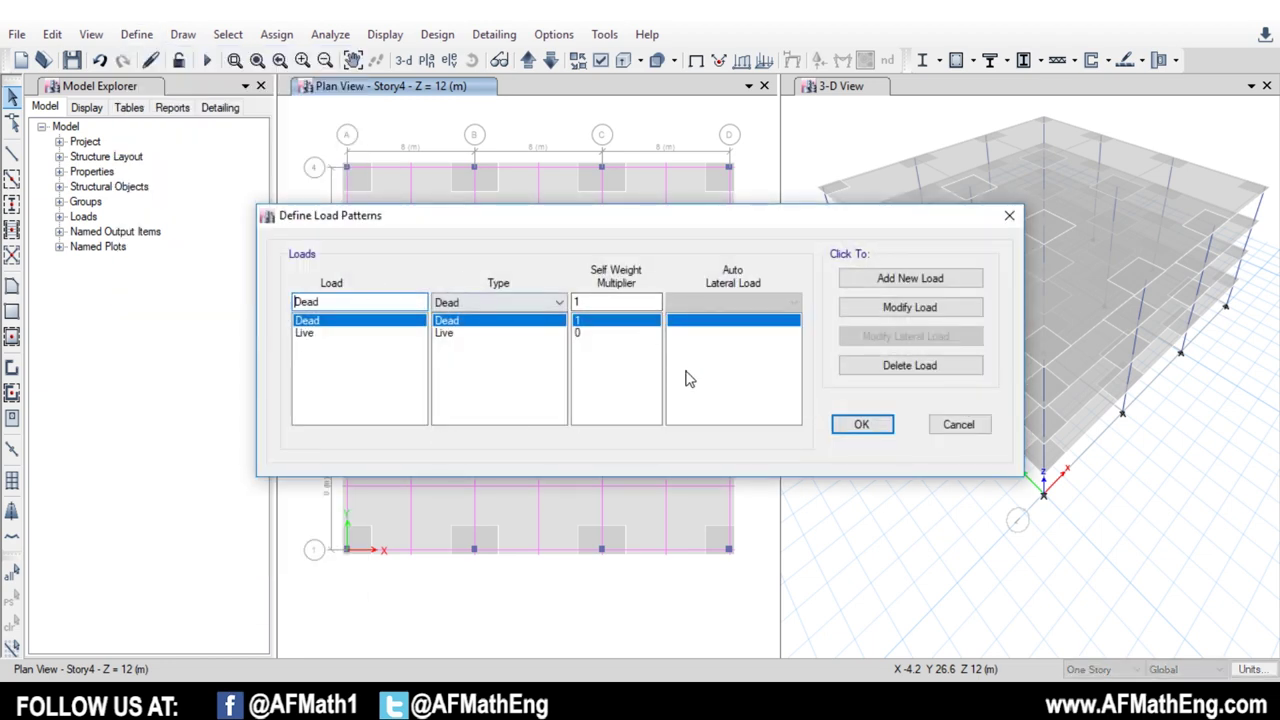
drag(474, 229, 497, 258)
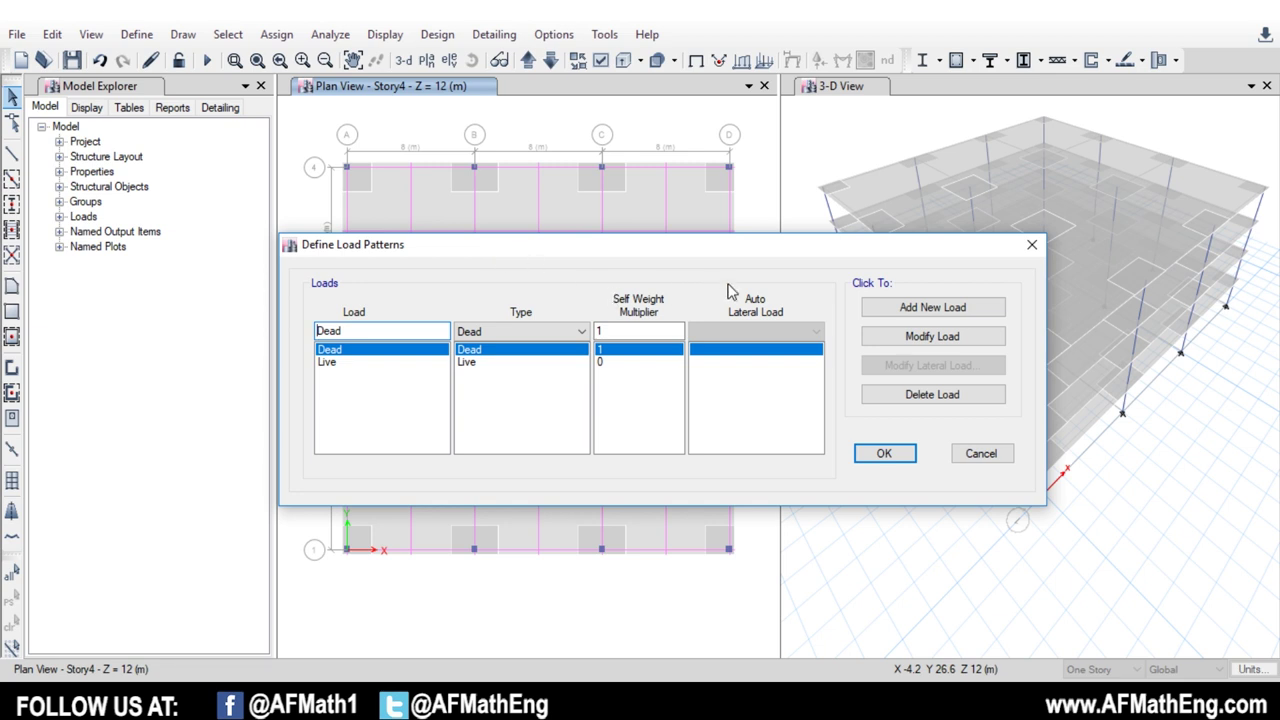
double_click(350, 330)
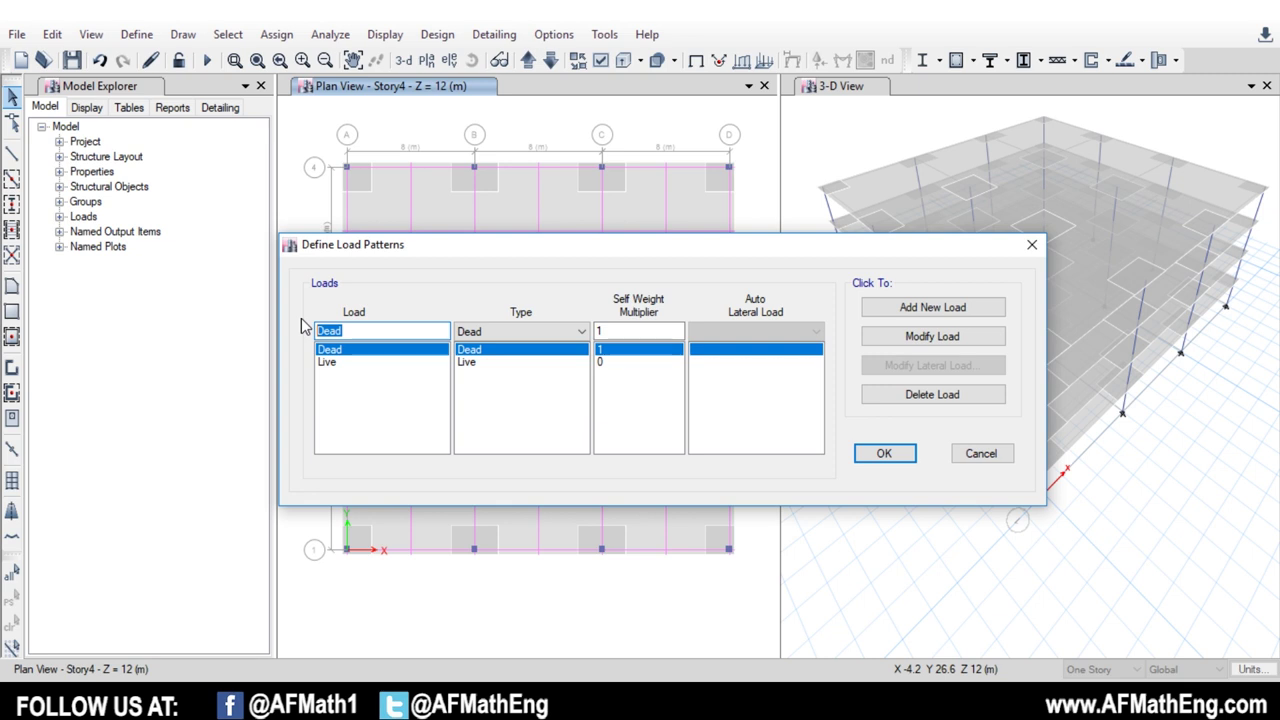
text(Wind)
click(535, 332)
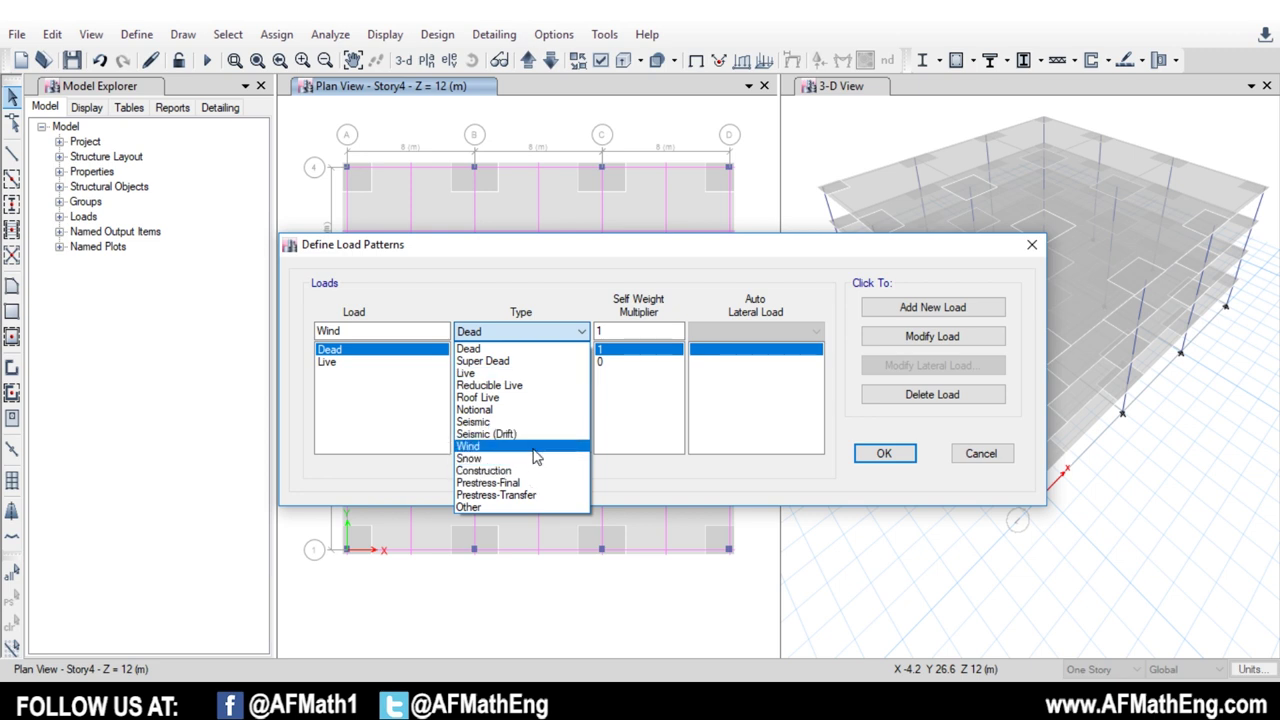
click(535, 447)
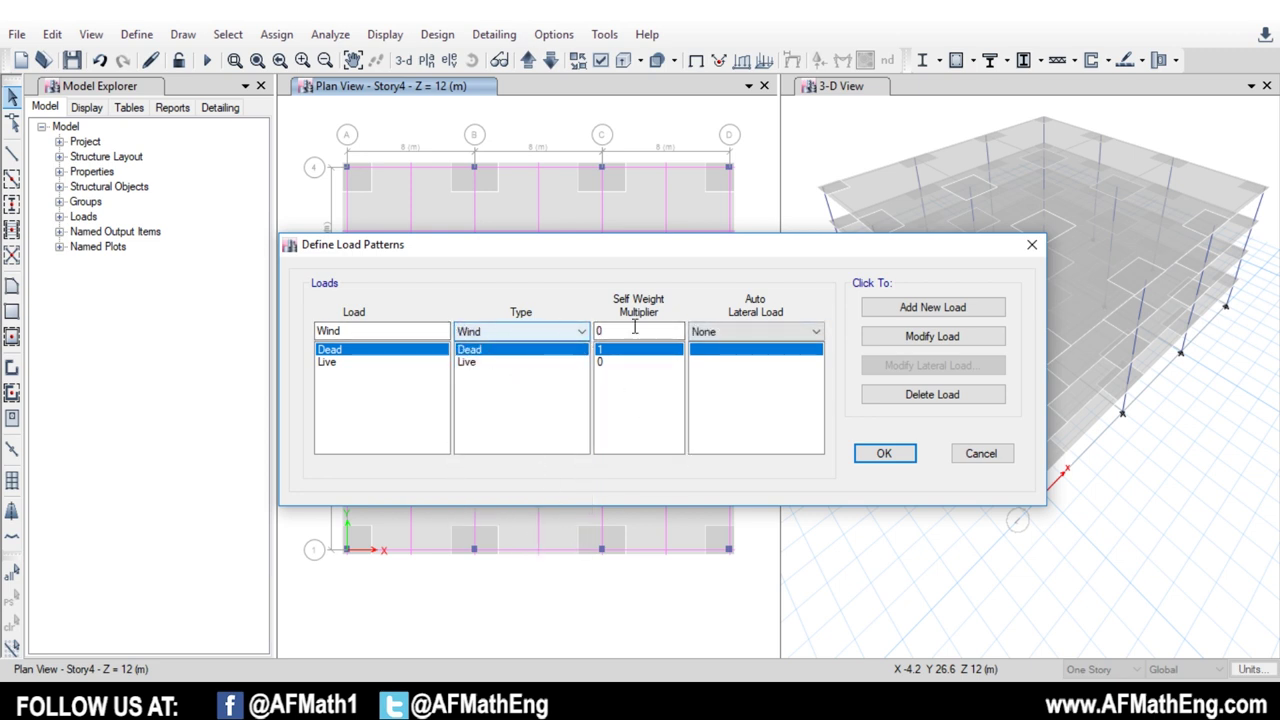
click(815, 332)
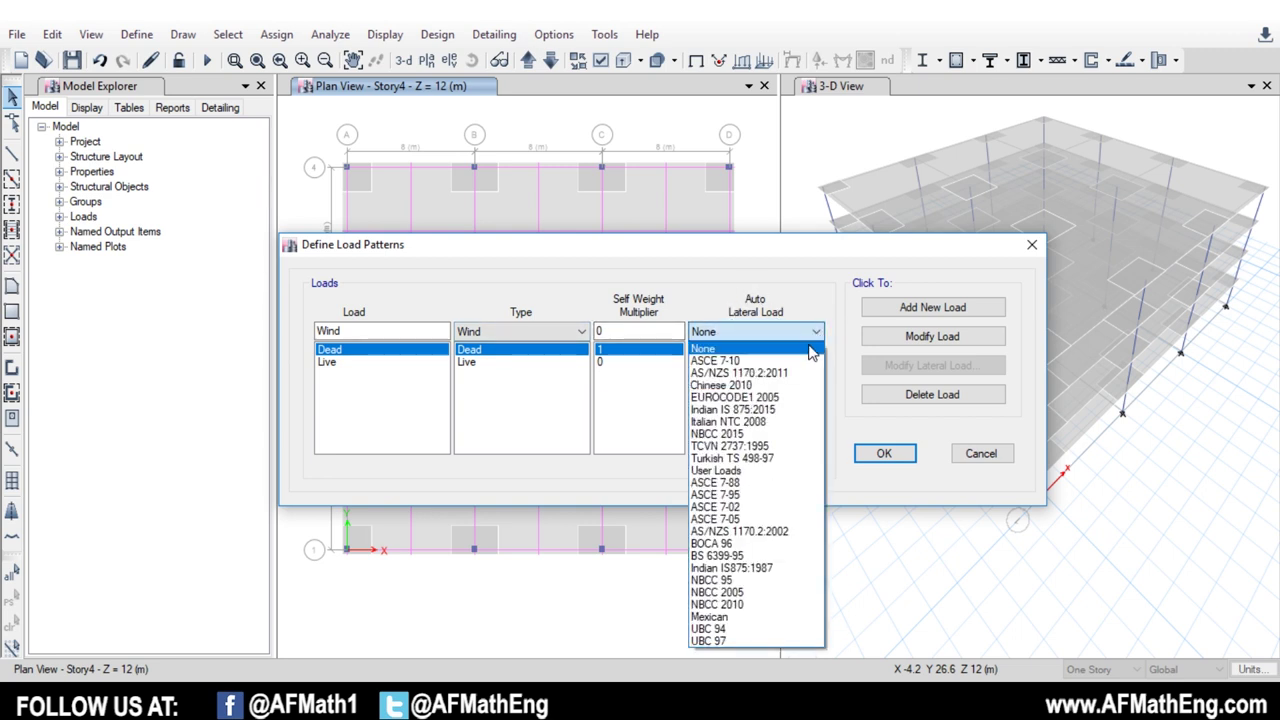
click(810, 344)
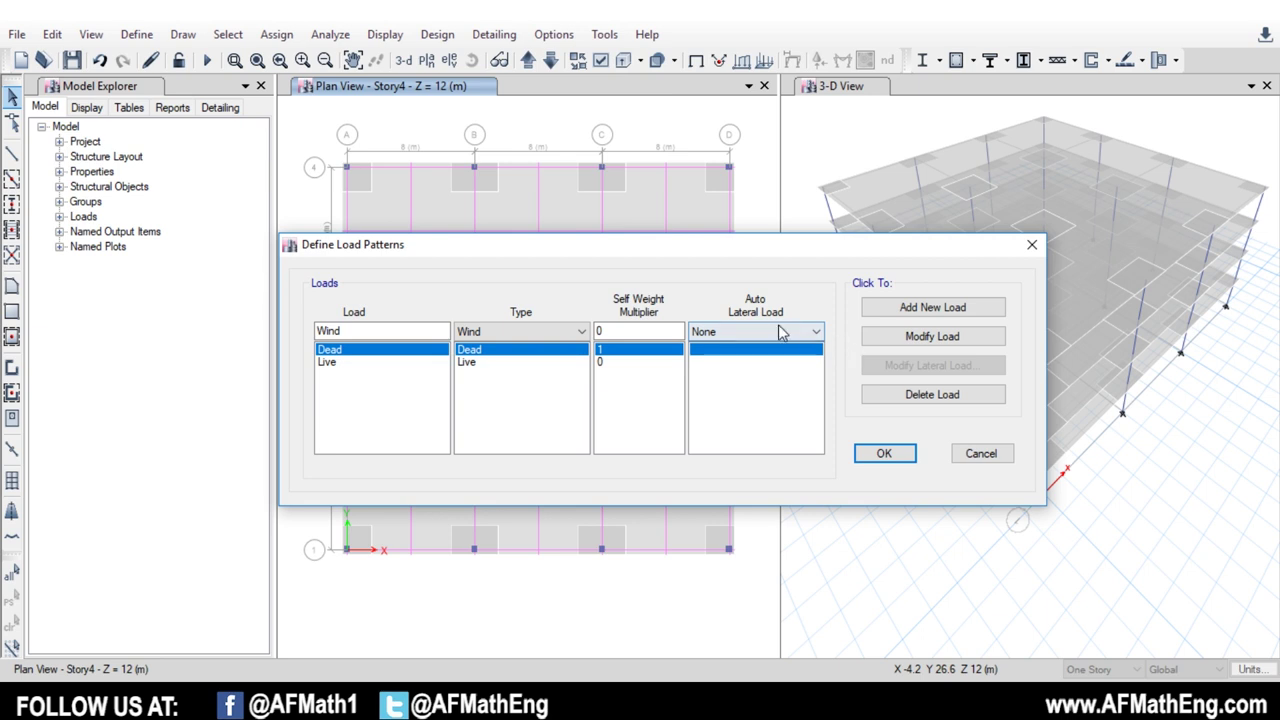
click(816, 332)
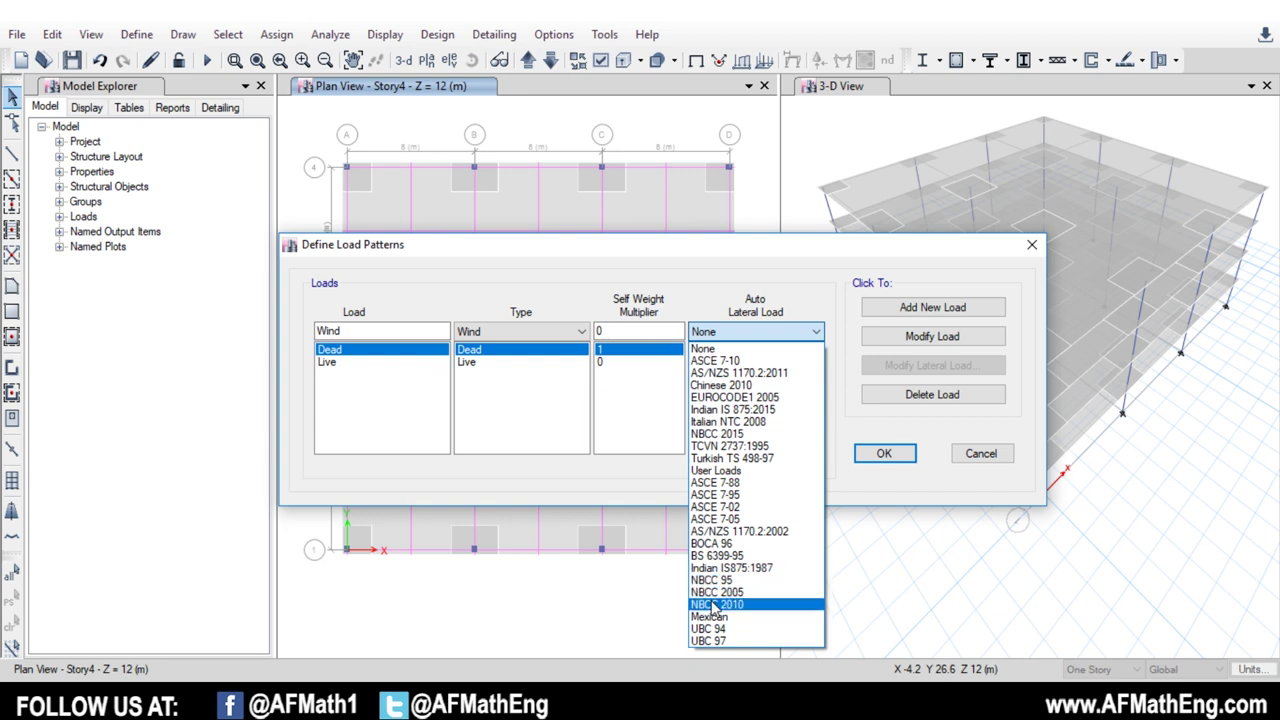
click(731, 436)
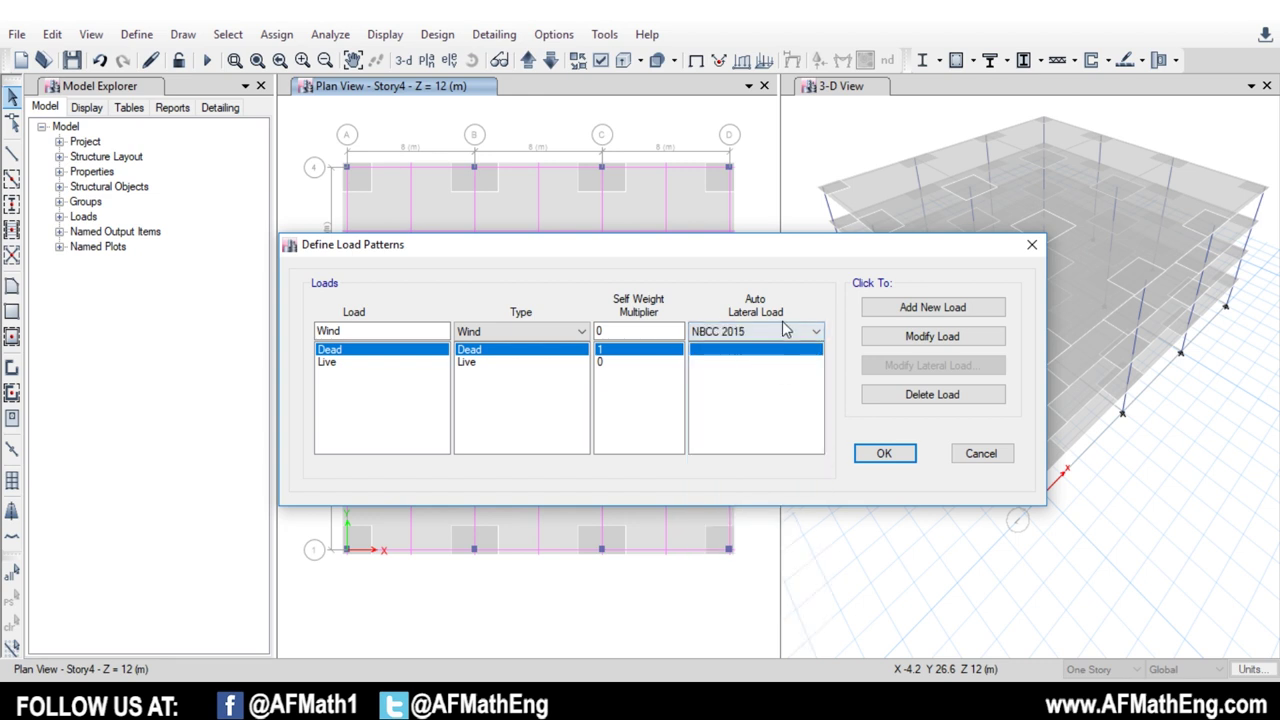
click(935, 308)
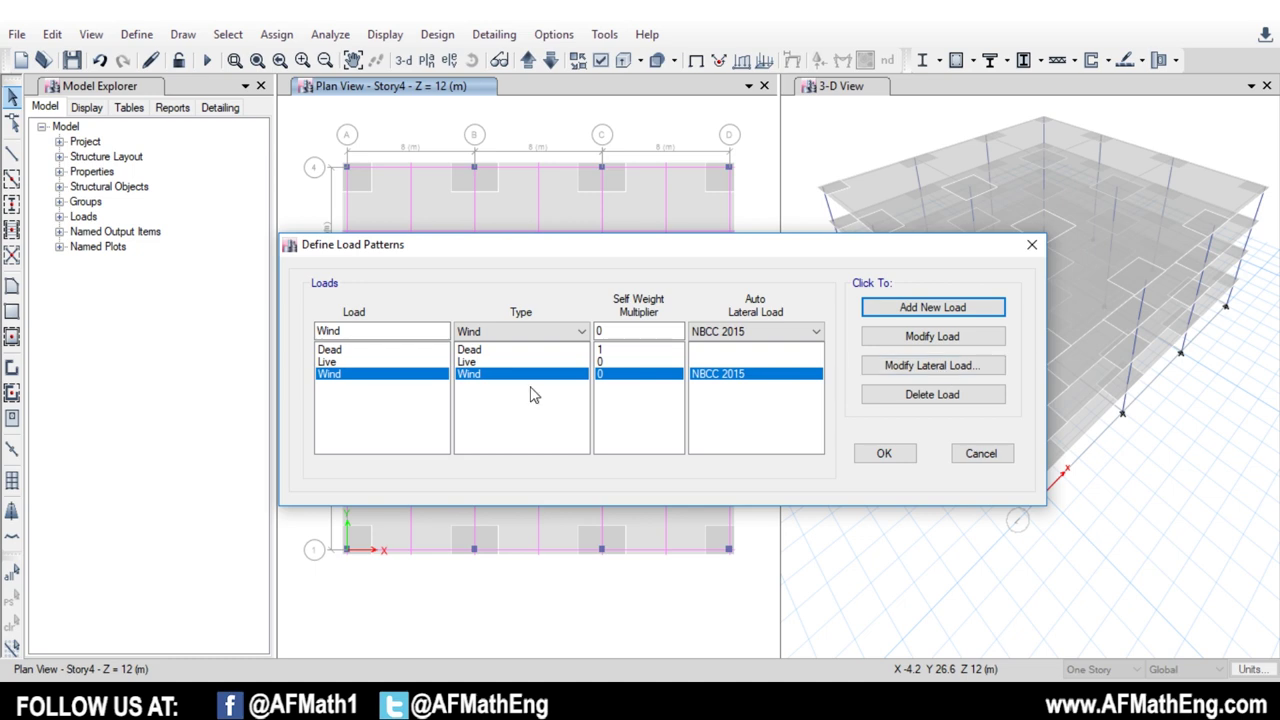
Rename the pattern to Wind X and open its NBCC 2015 wind parameters
click(928, 367)
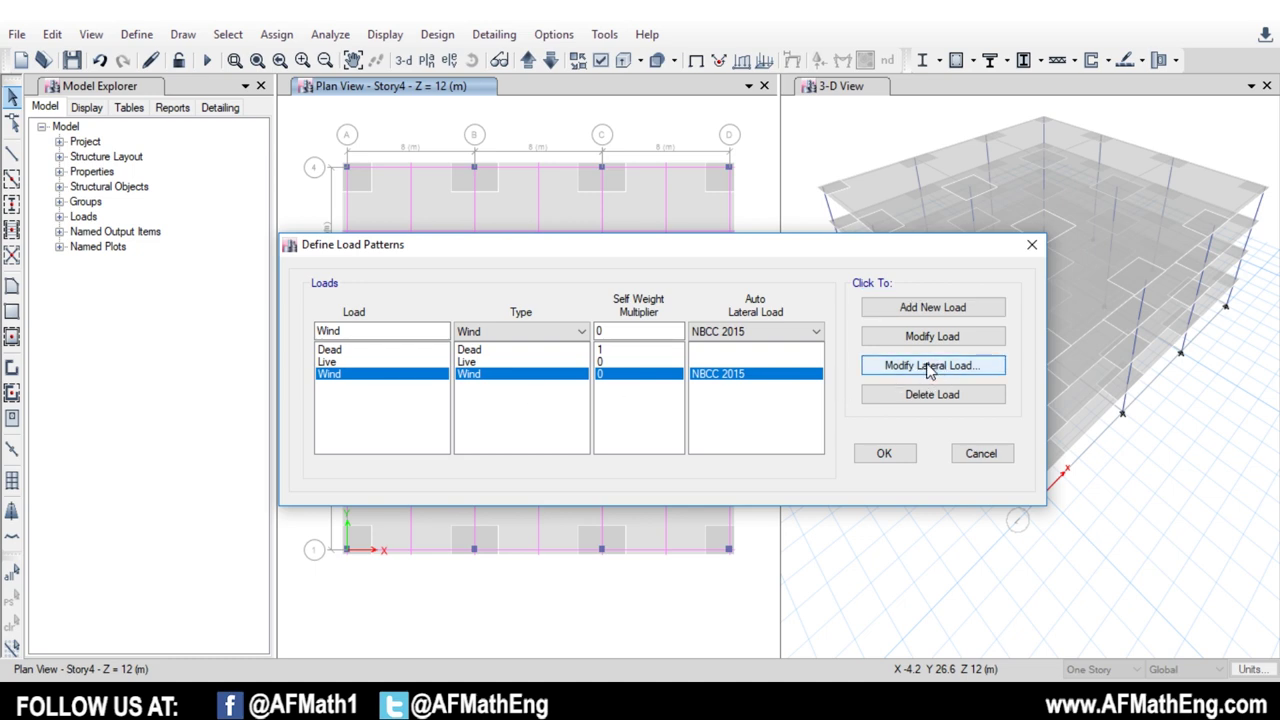
click(979, 133)
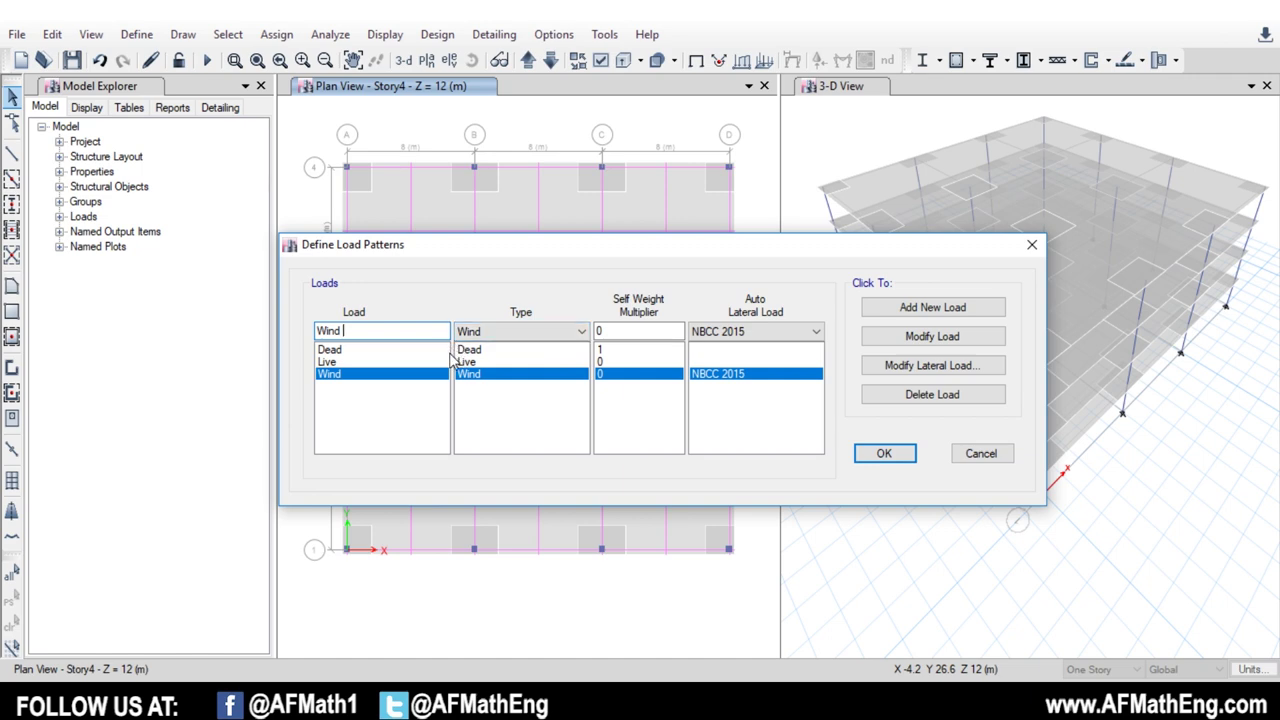
text(X)
click(945, 340)
click(978, 368)
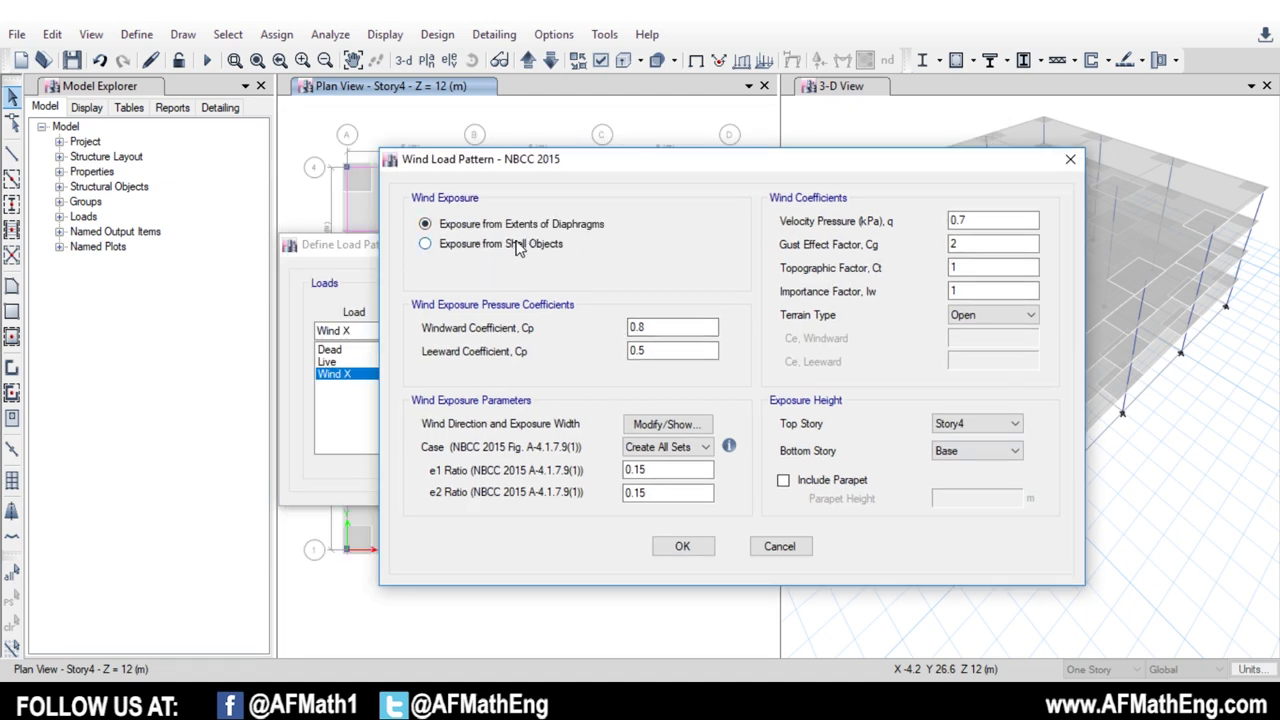
Take Wind X exposure from shell objects, keeping the 0.7 kPa velocity pressure and coefficients
drag(930, 162, 859, 152)
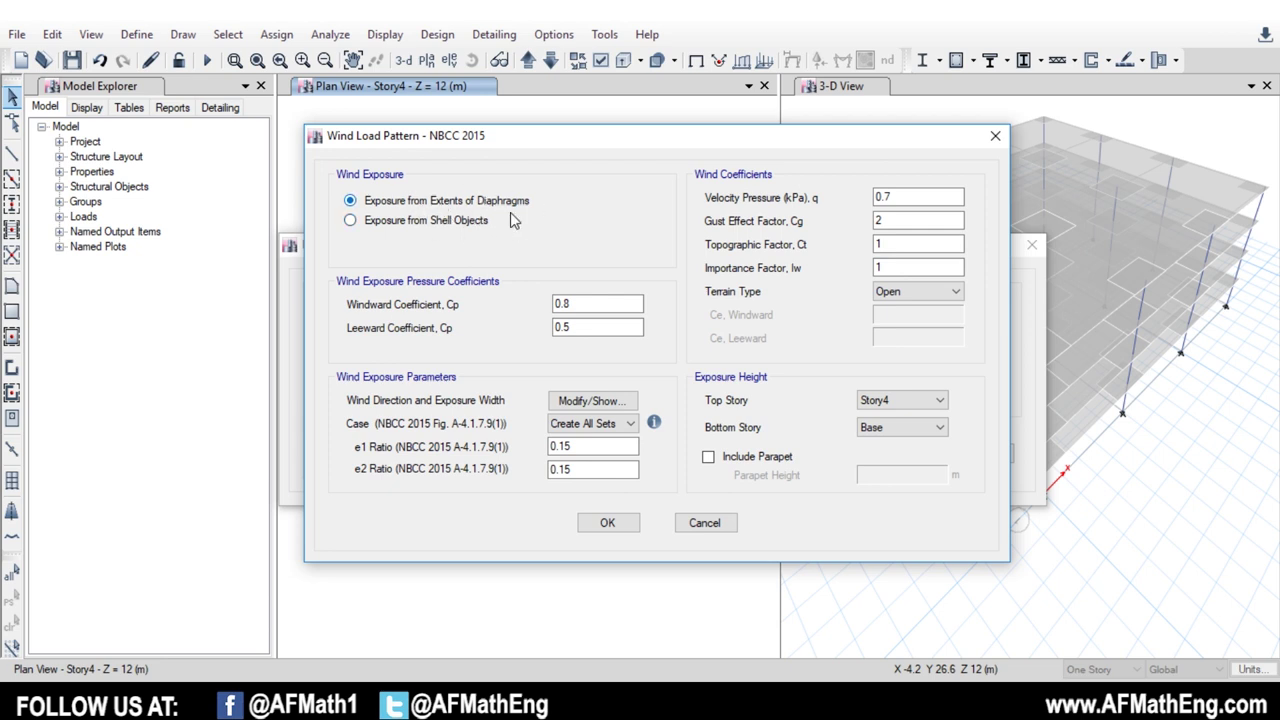
click(435, 221)
click(448, 203)
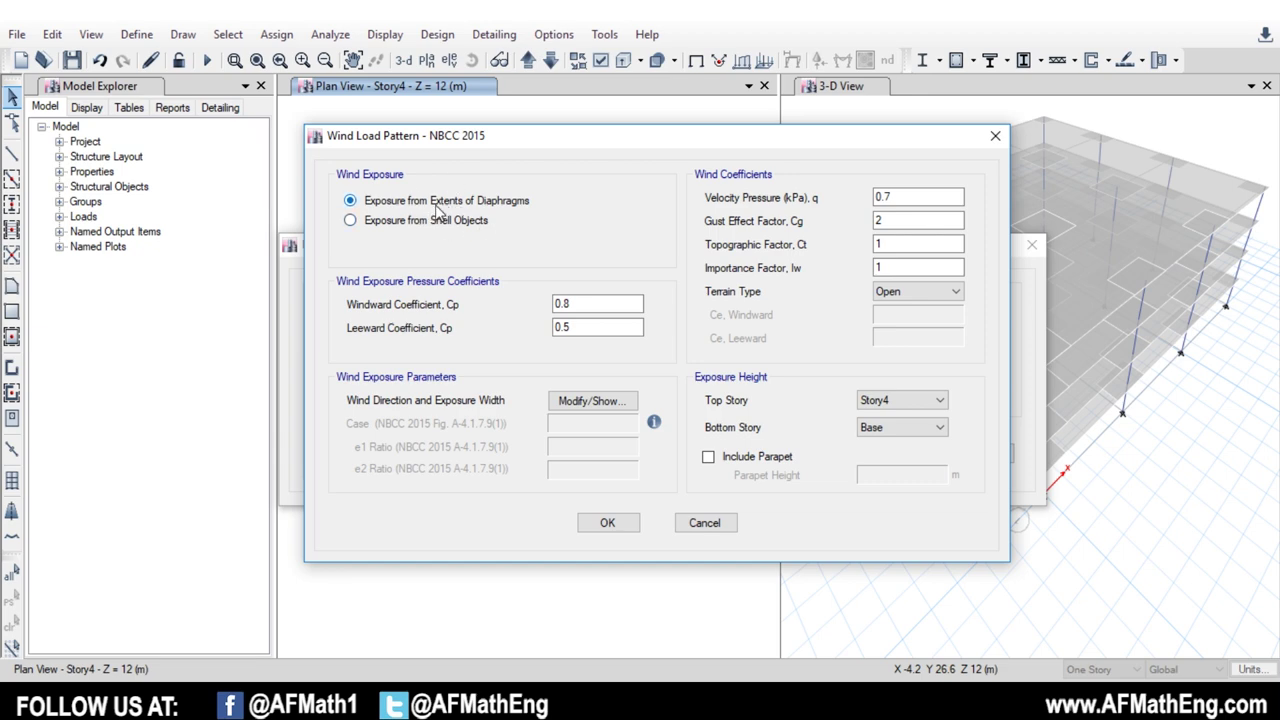
drag(531, 143, 535, 154)
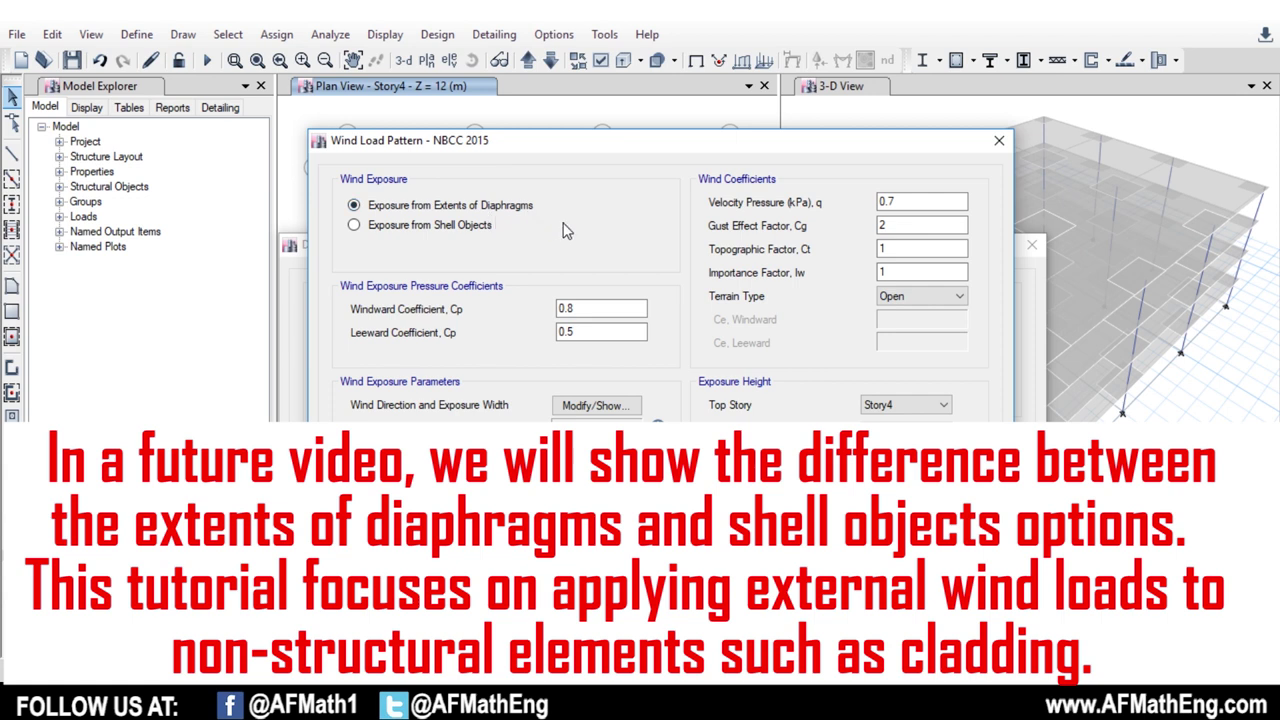
click(600, 308)
double_click(602, 307)
drag(566, 332, 576, 332)
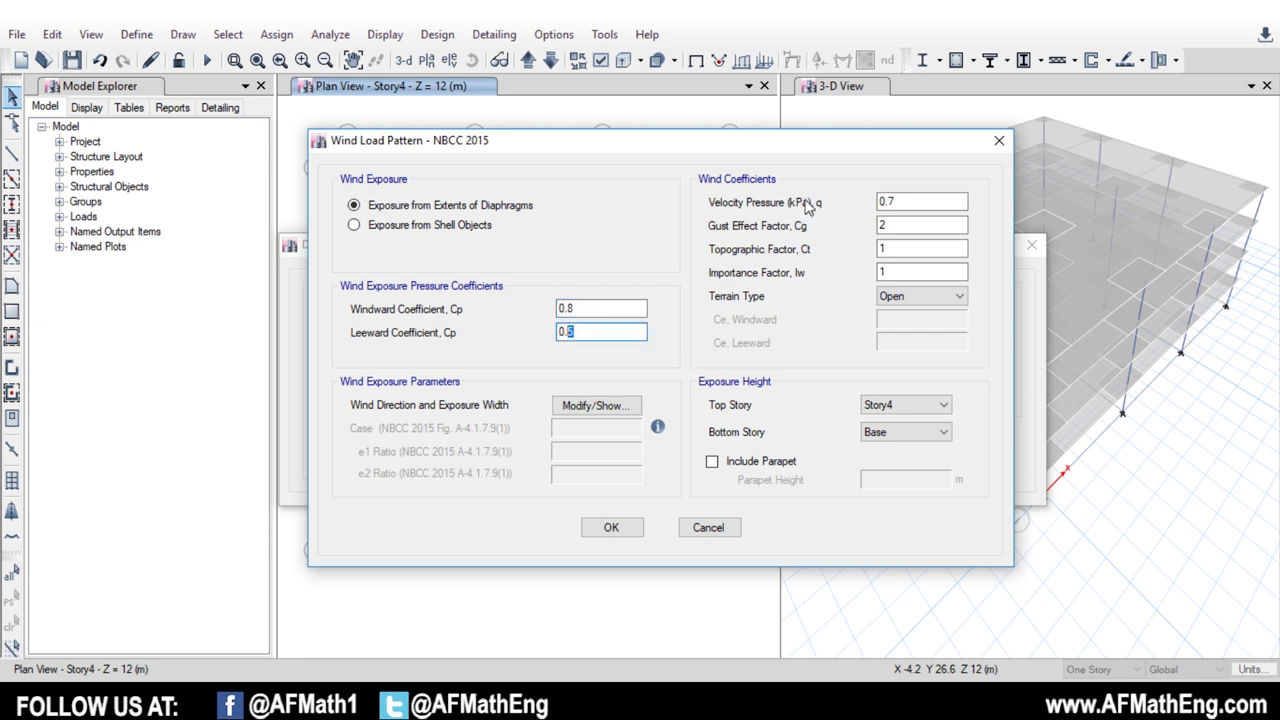
click(906, 199)
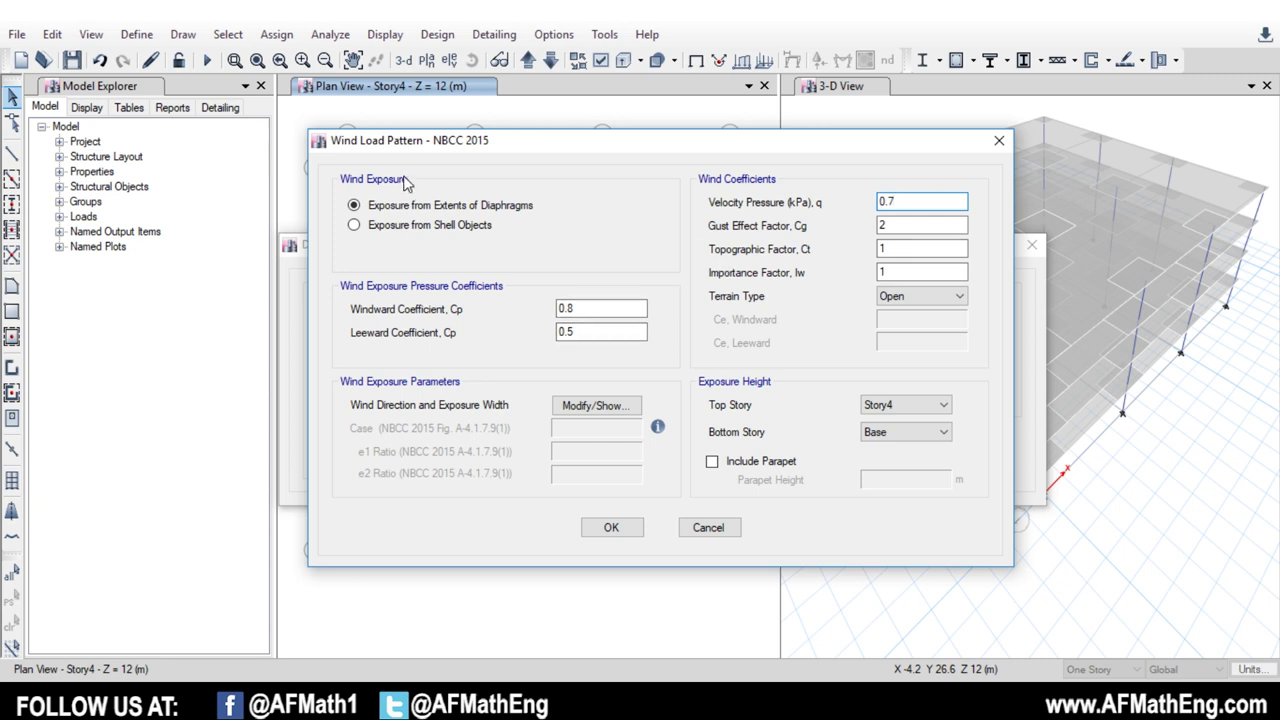
click(356, 225)
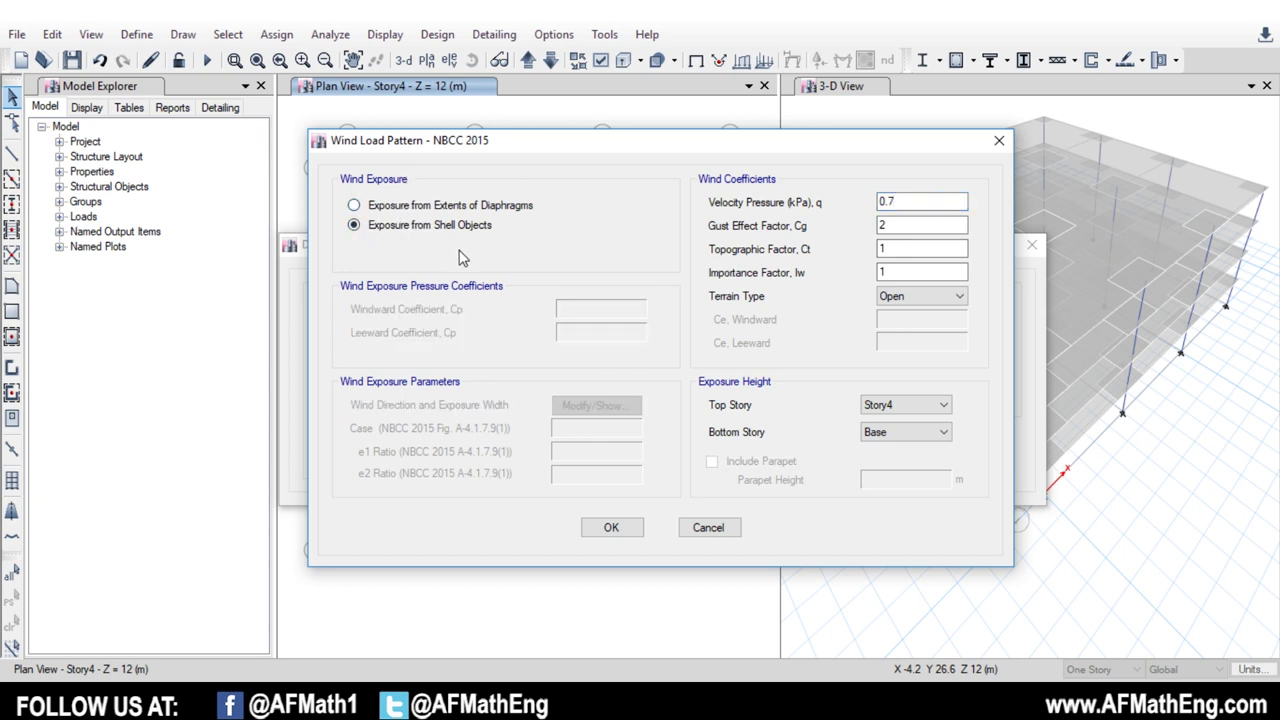
key(Tab)
key(Tab)
double_click(920, 201)
key(Tab)
key(Tab)
key(Tab)
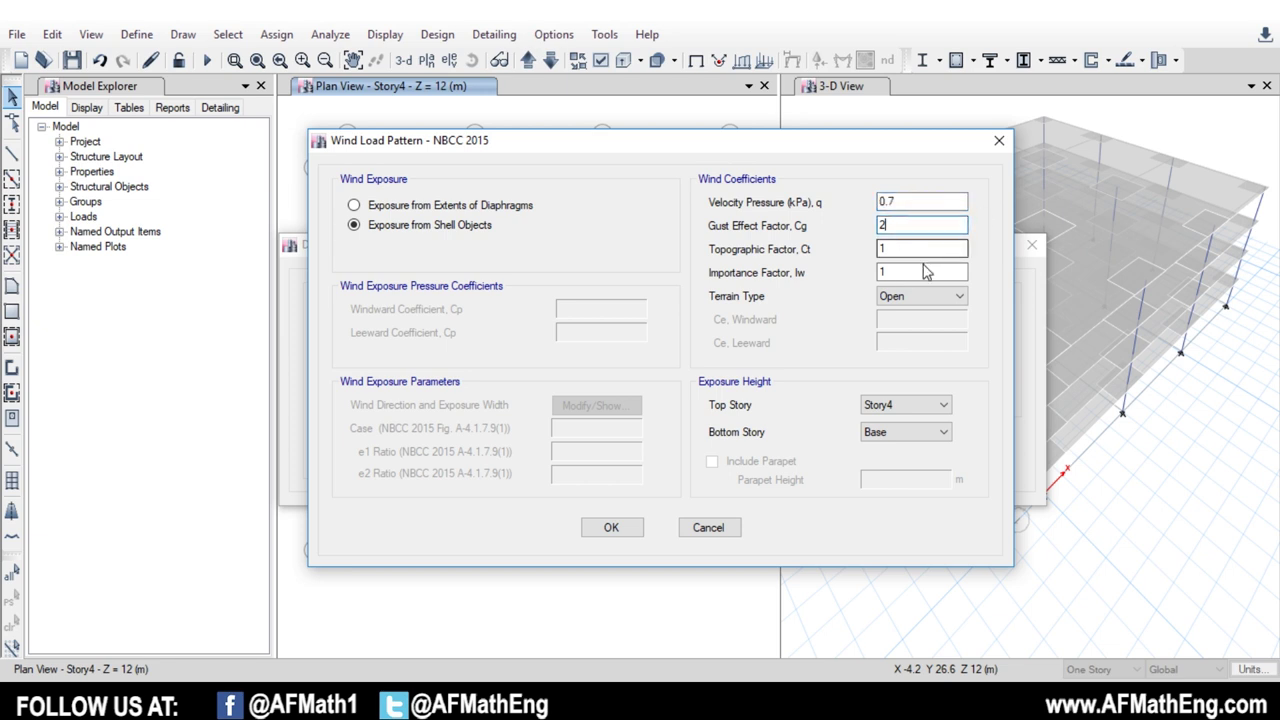
click(925, 252)
key(Tab)
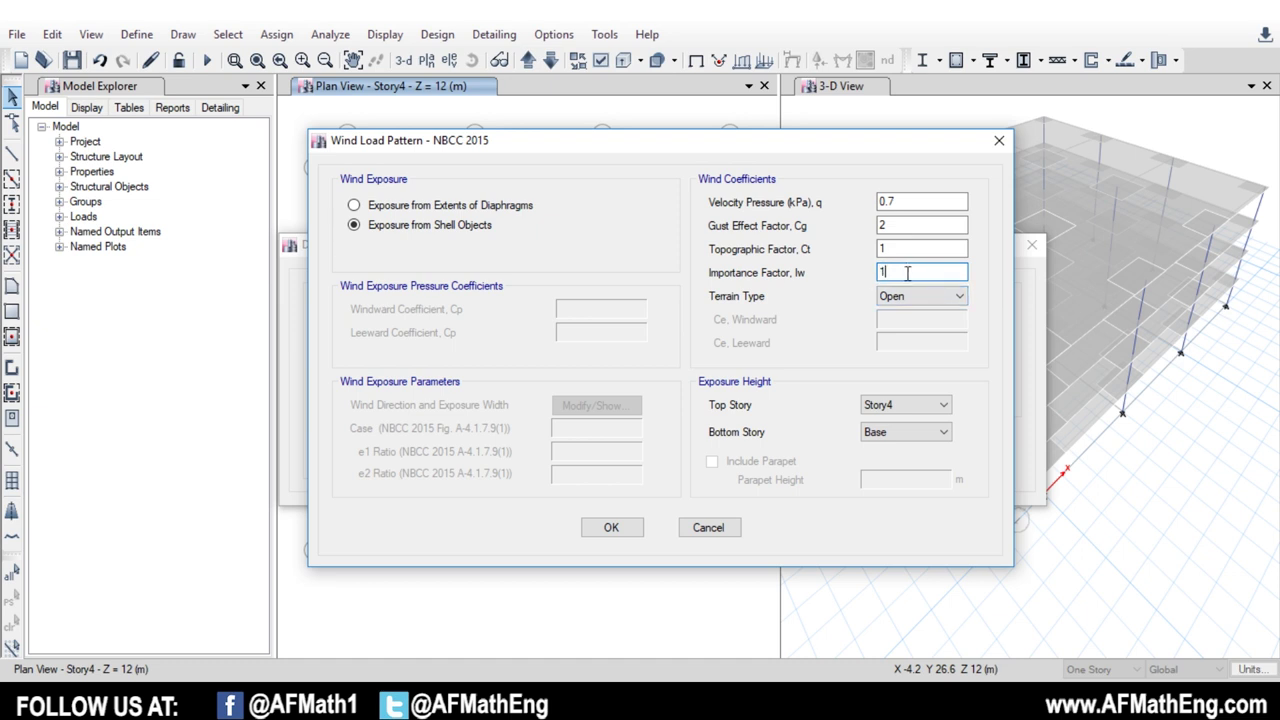
Keep Open terrain and exposure from Story4 down to Base, then accept the wind settings
click(959, 297)
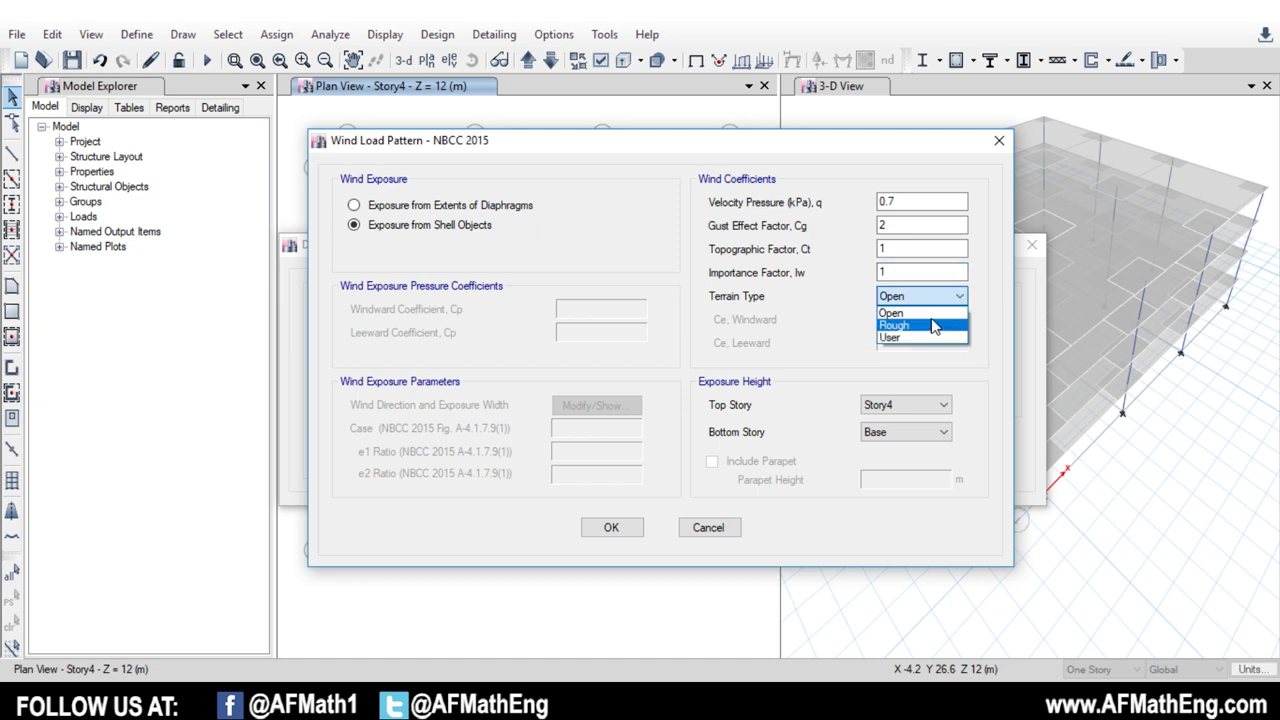
click(944, 314)
click(887, 431)
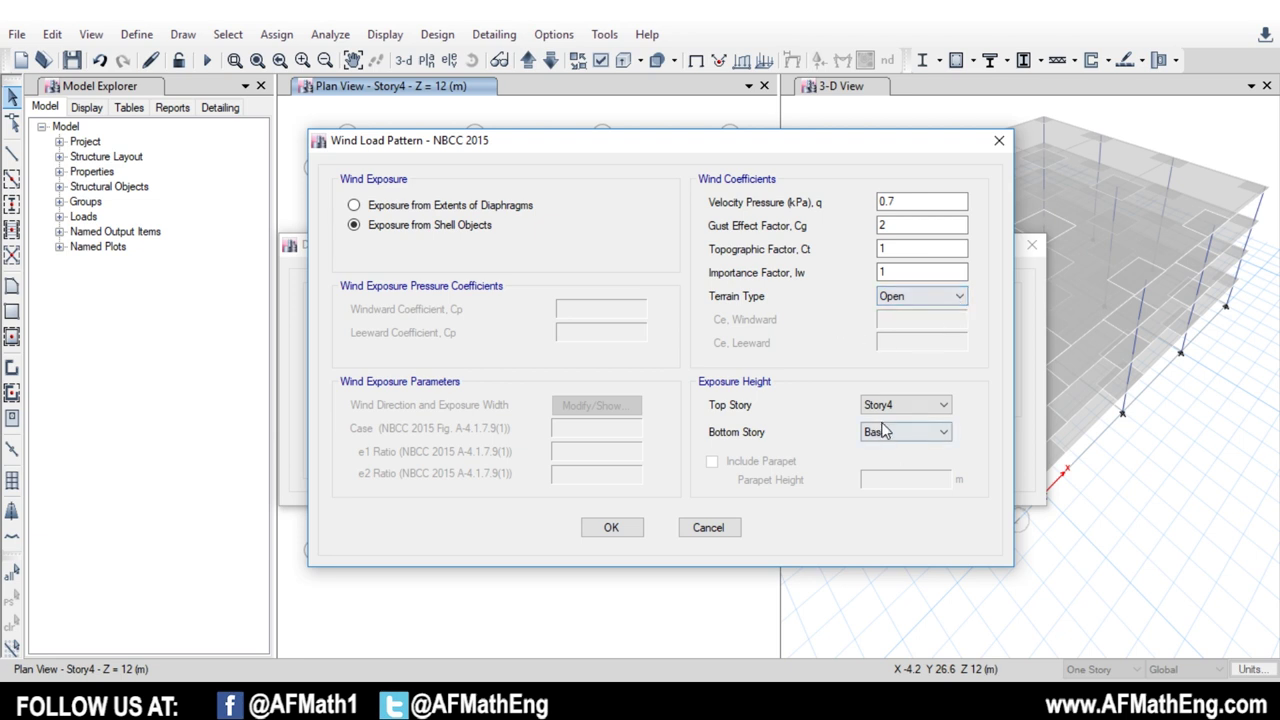
click(910, 406)
click(940, 406)
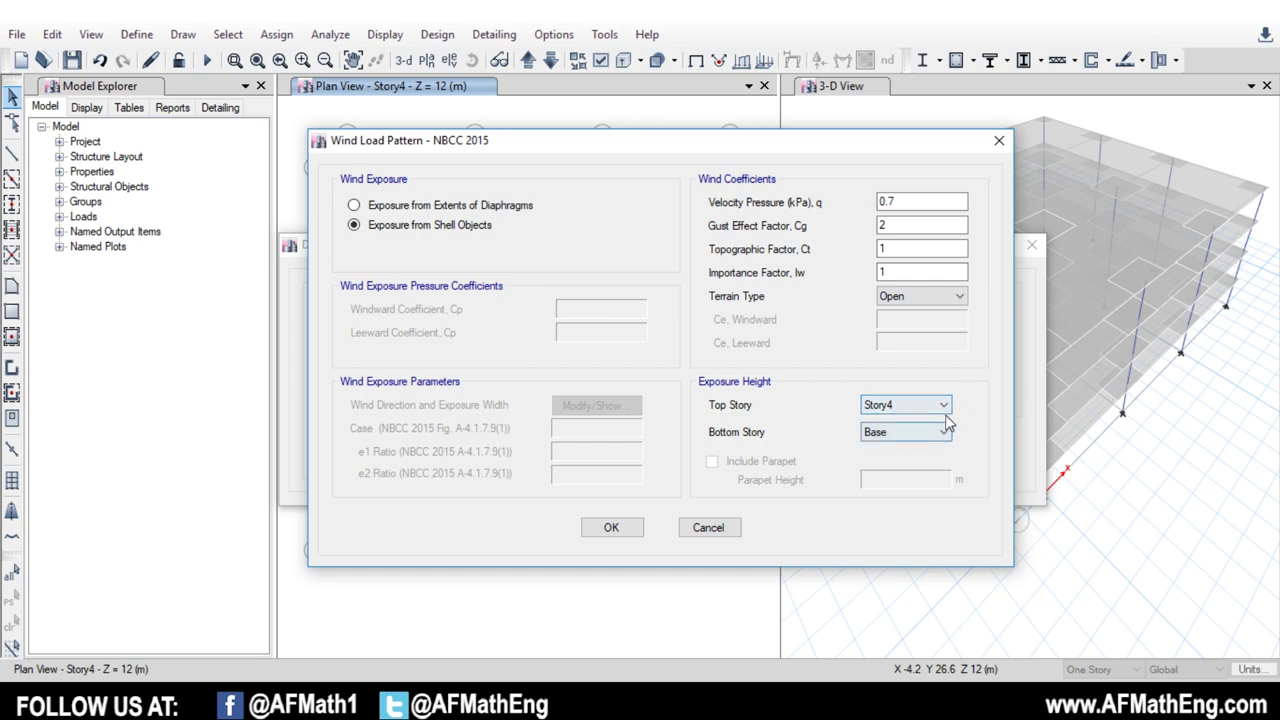
click(636, 533)
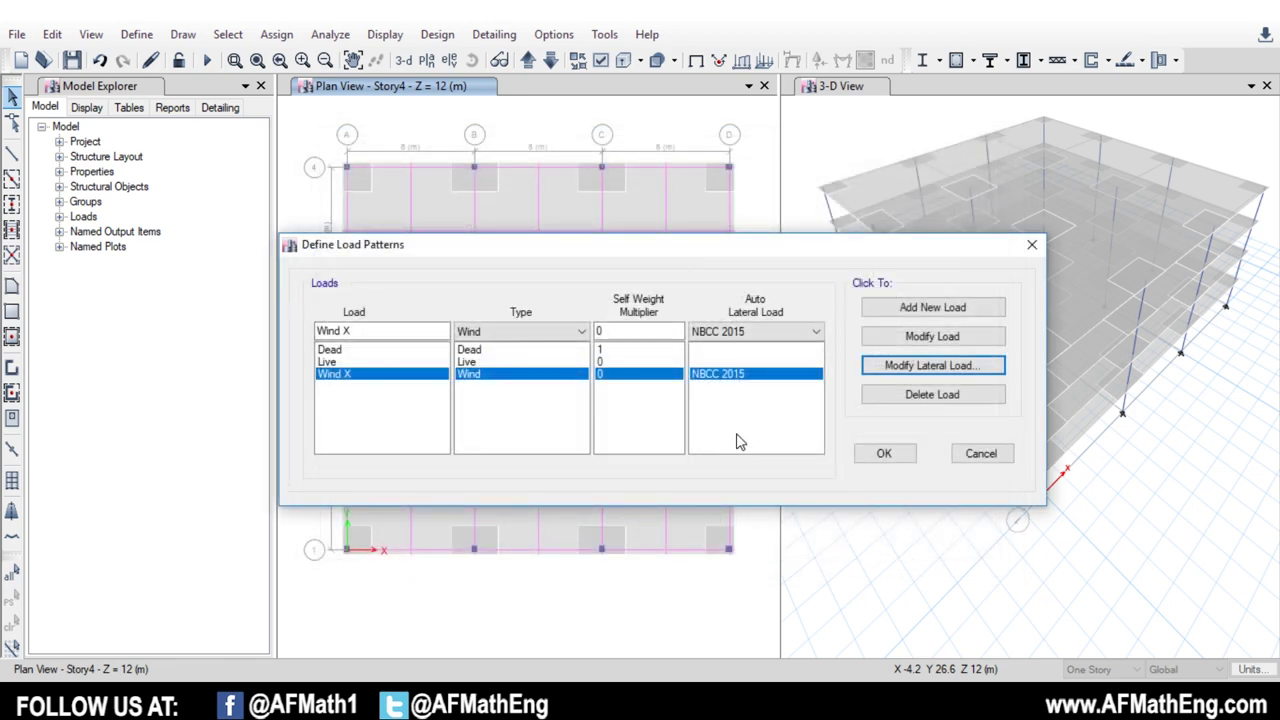
Close Define Load Patterns, keeping the new Wind X pattern
click(886, 455)
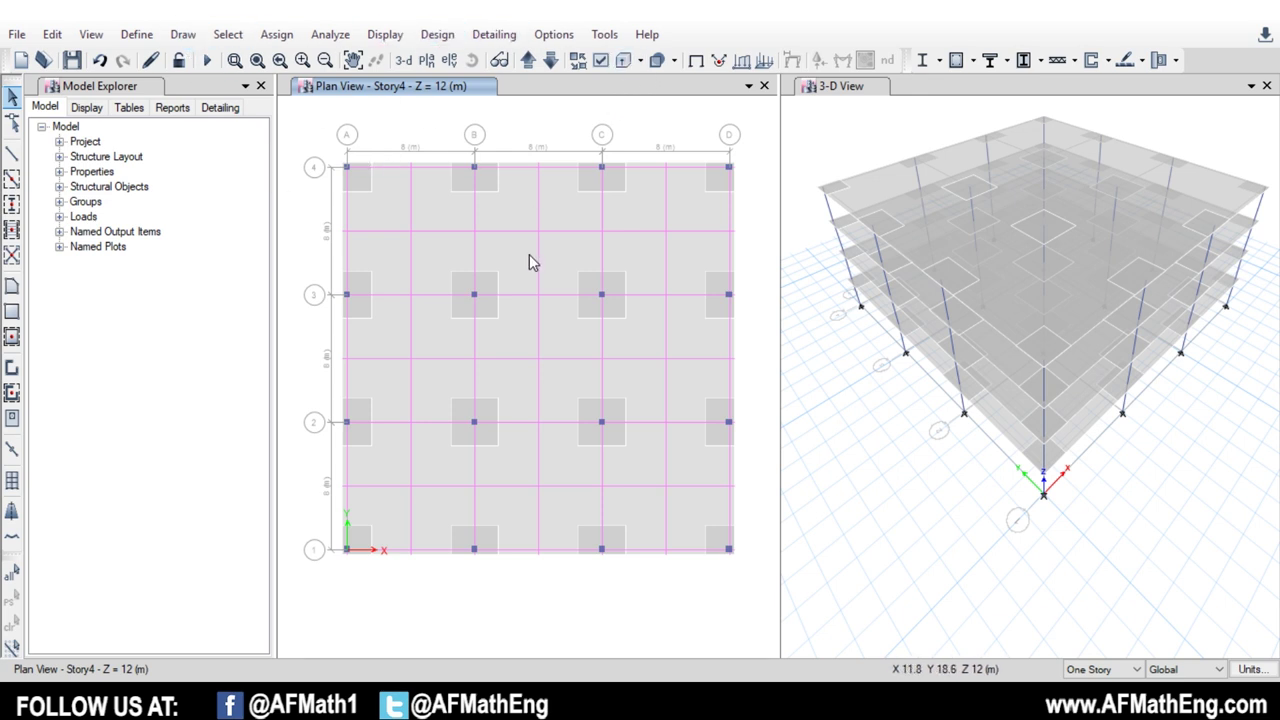
Auto-draw perimeter cladding walls around the building based on the floor outlines
click(183, 38)
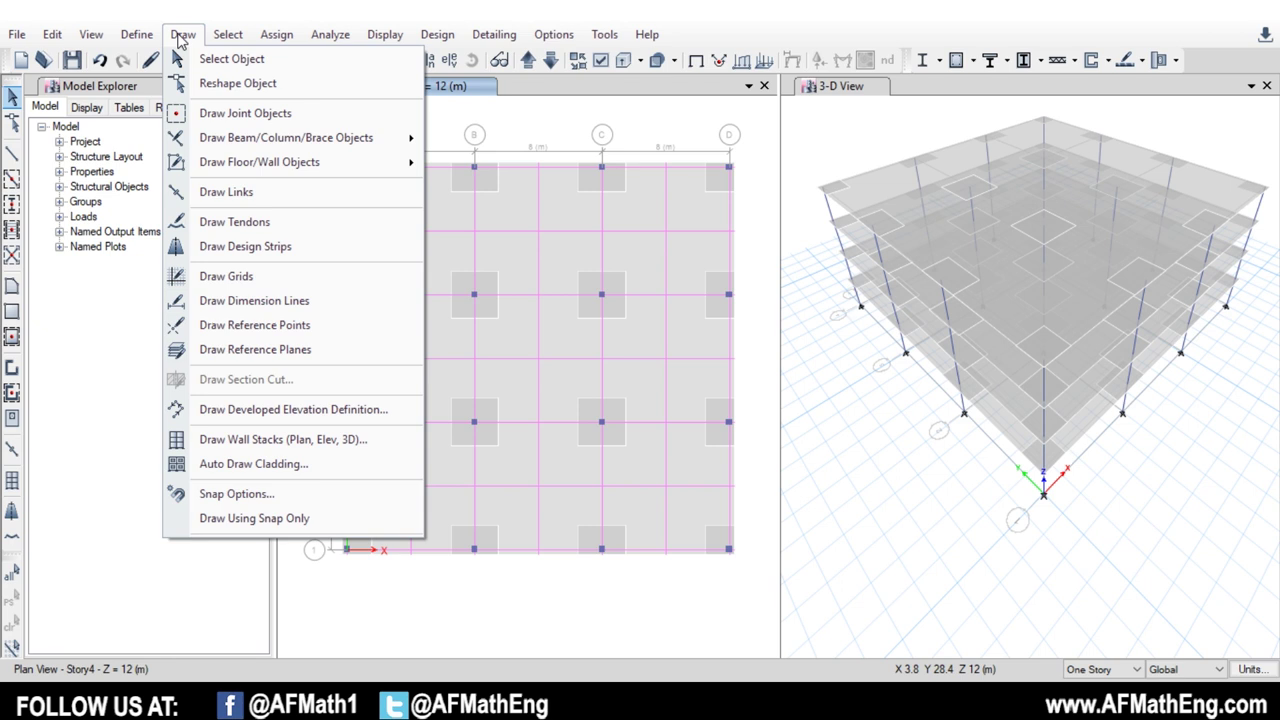
click(287, 468)
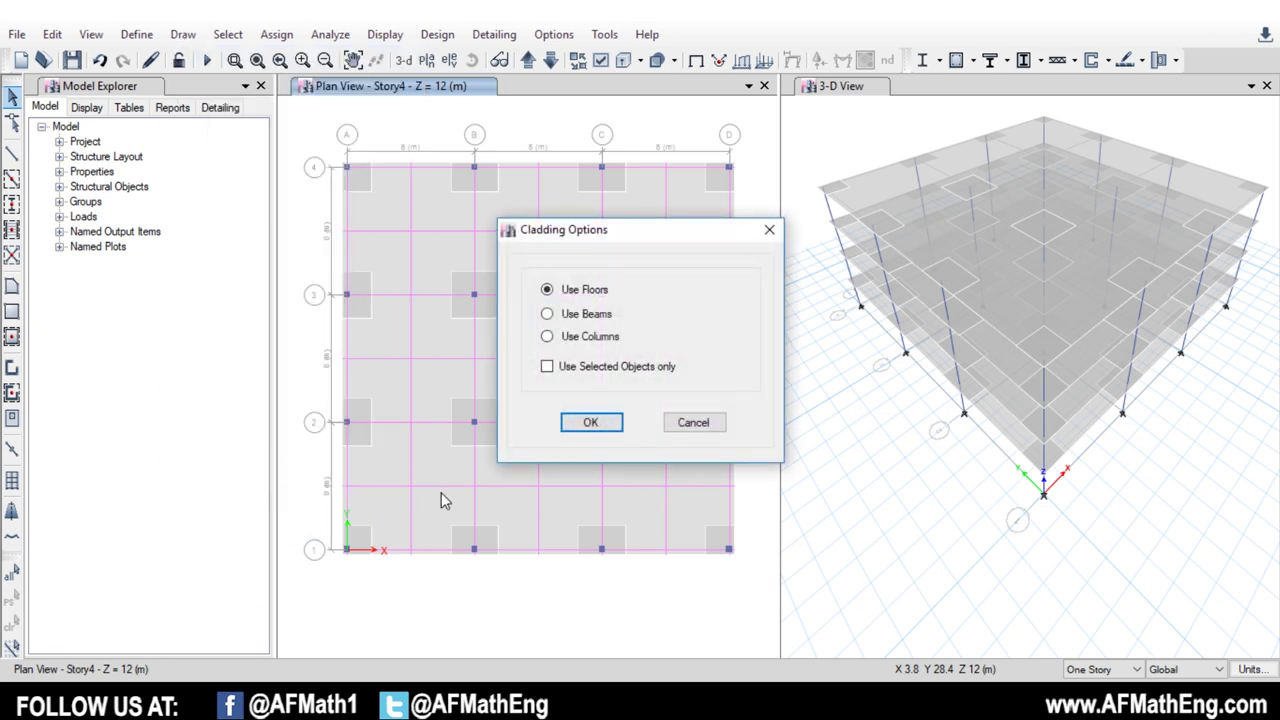
drag(625, 232, 914, 214)
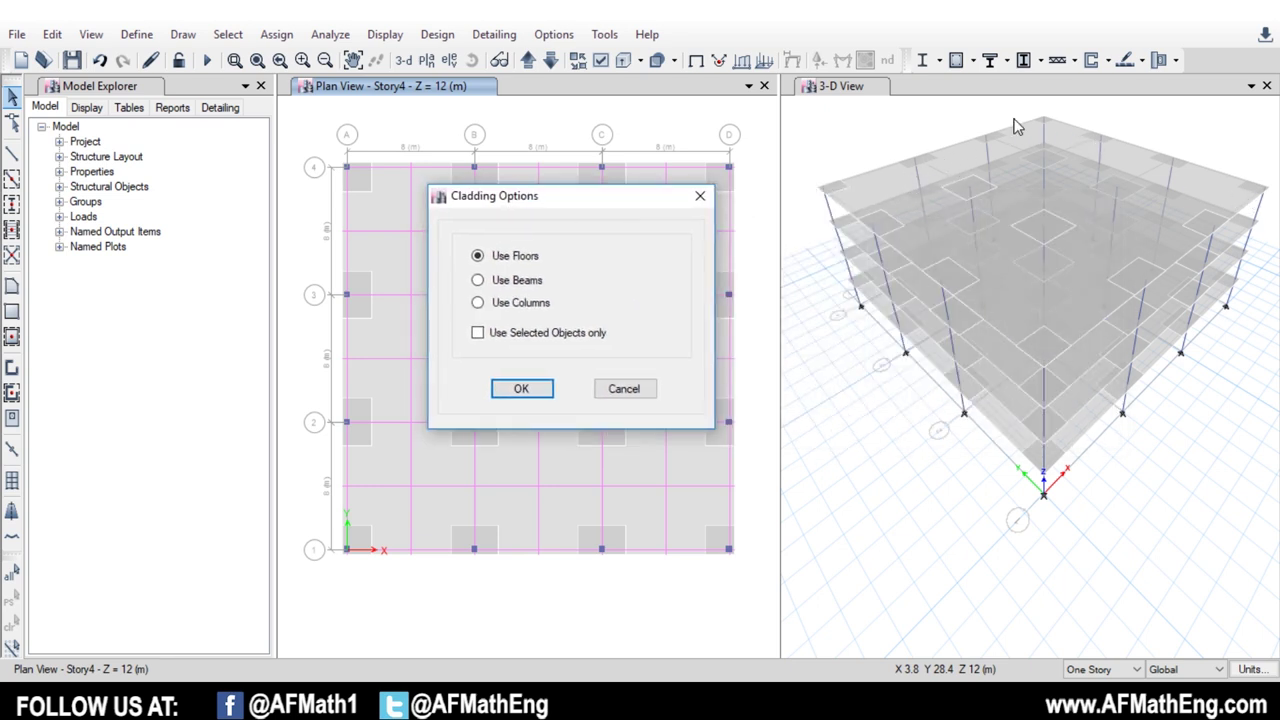
click(516, 283)
click(527, 262)
click(562, 336)
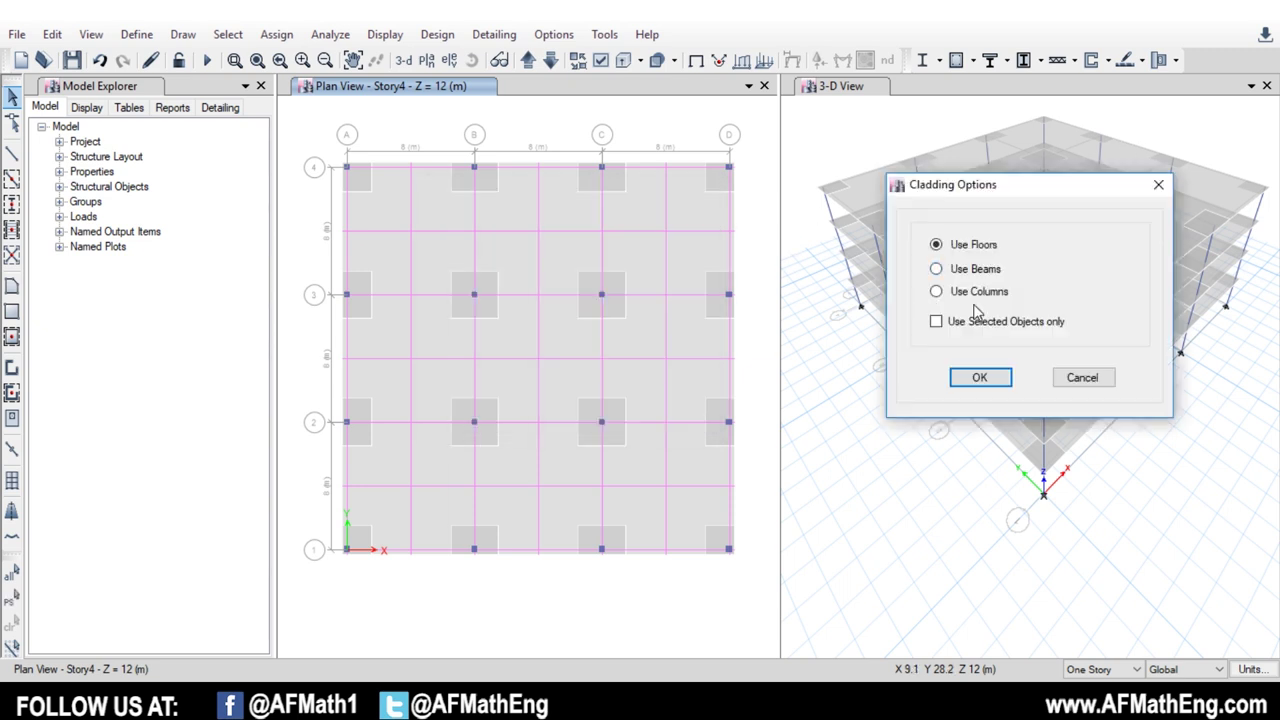
drag(993, 196, 553, 190)
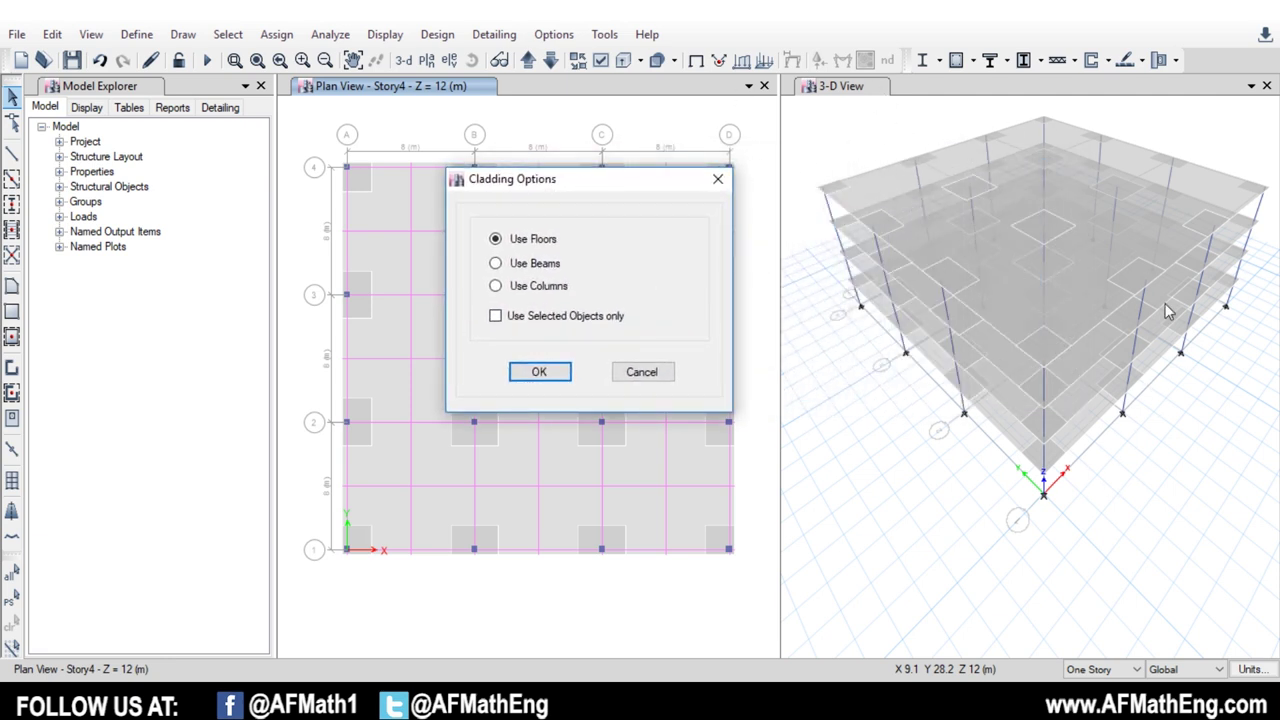
click(525, 372)
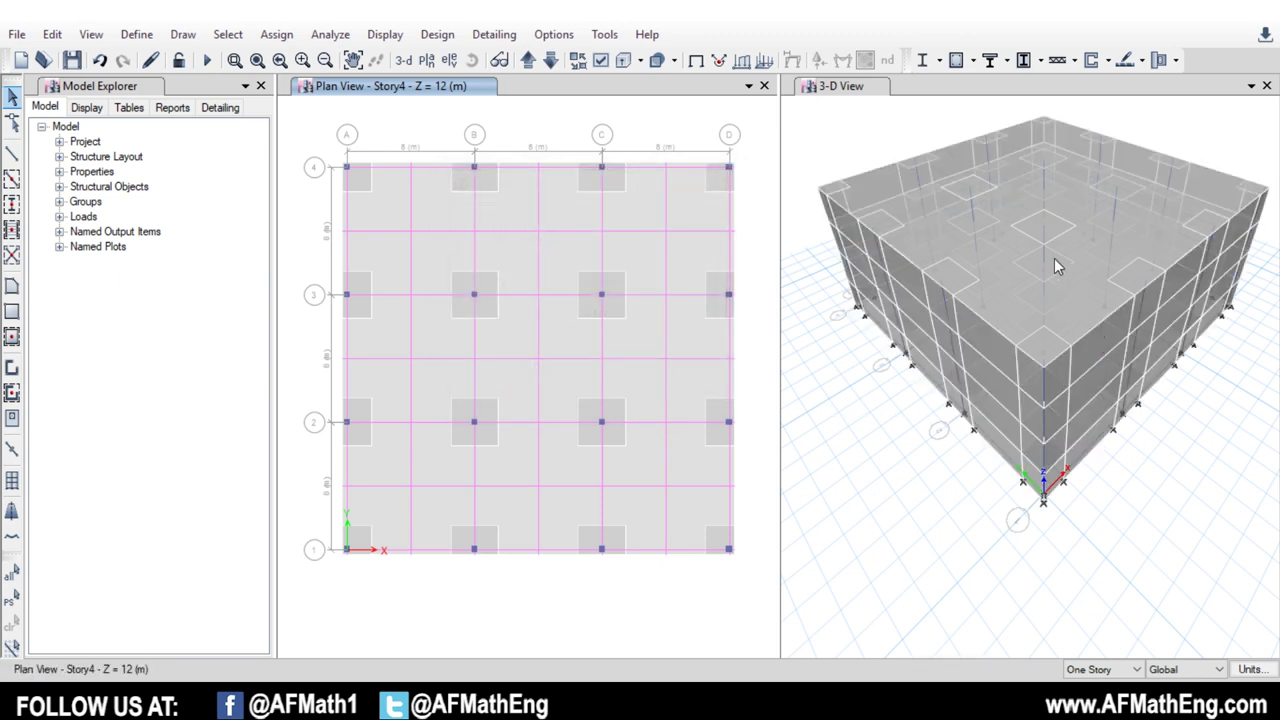
shift+middle_drag(1143, 294, 1106, 357)
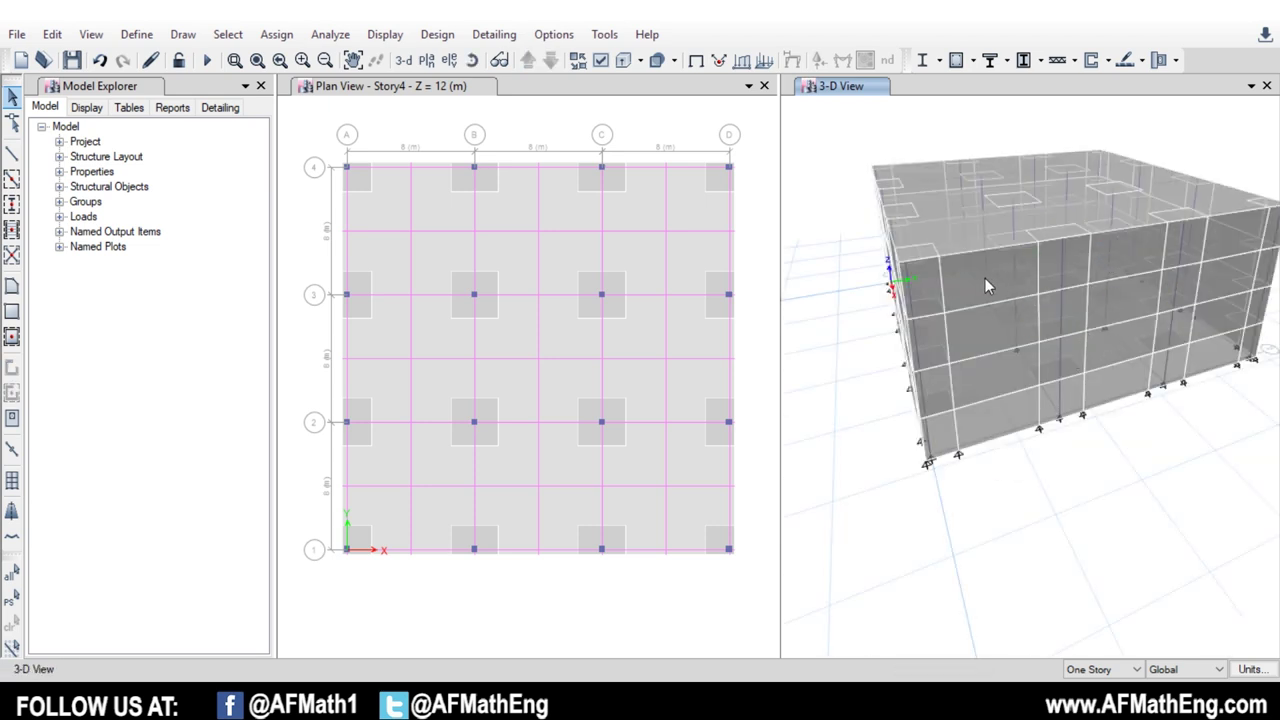
right_click(1000, 301)
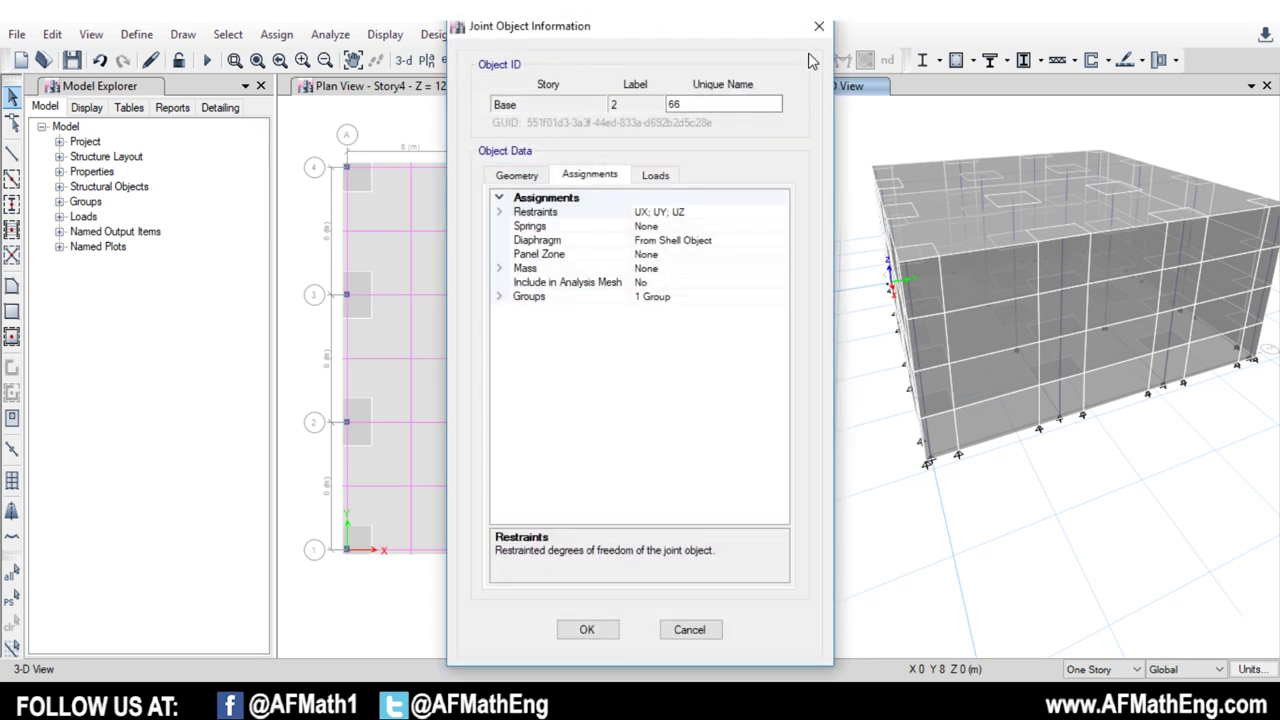
click(819, 27)
right_click(992, 286)
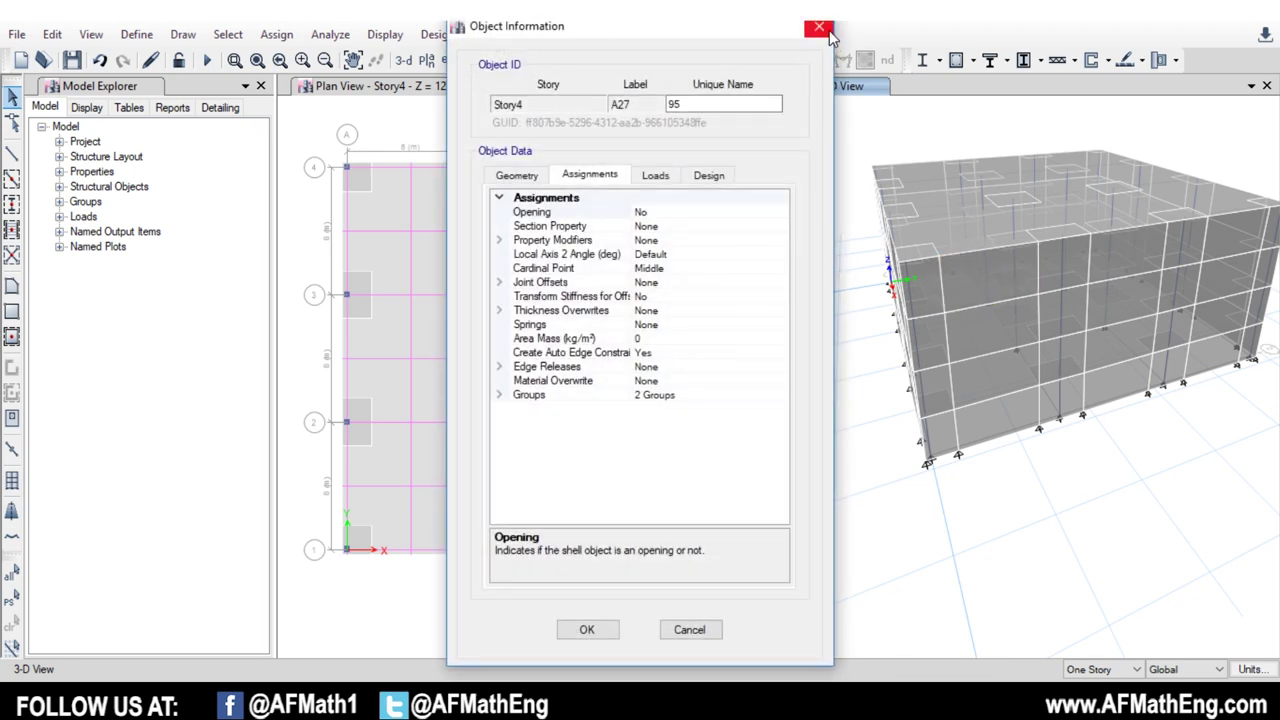
click(819, 27)
right_click(993, 292)
key(Escape)
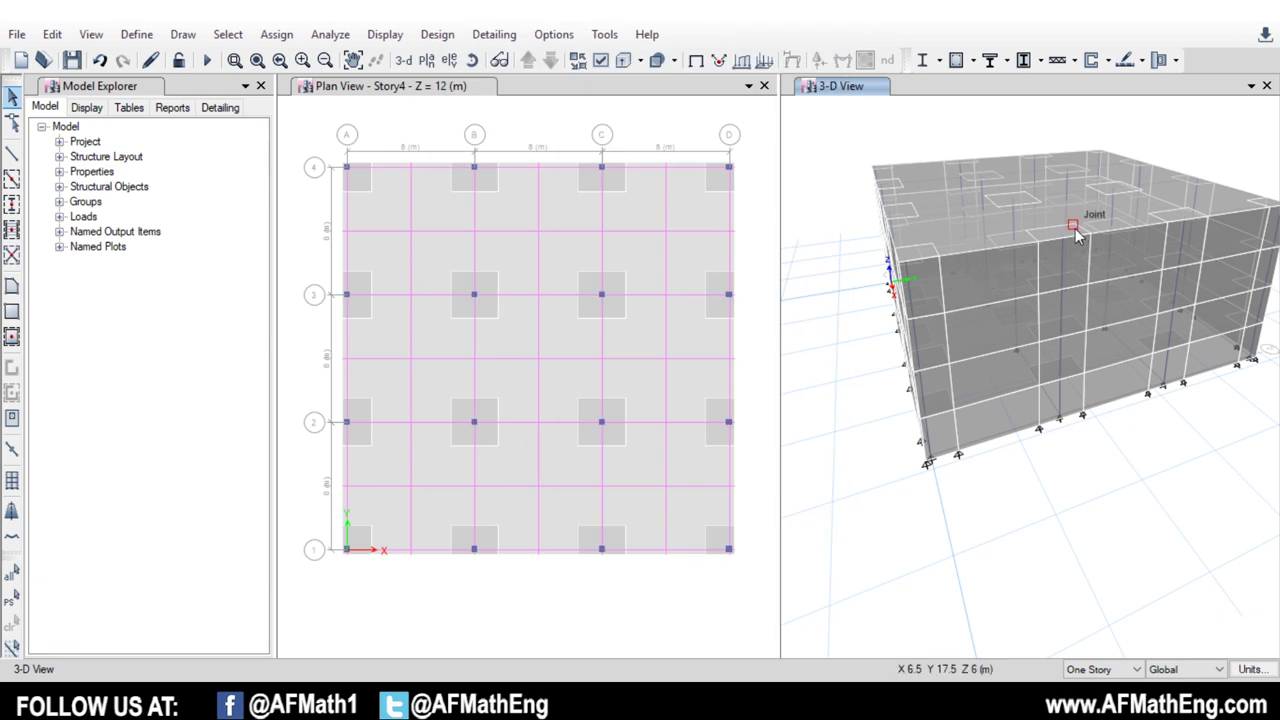
shift+middle_drag(928, 314, 1037, 337)
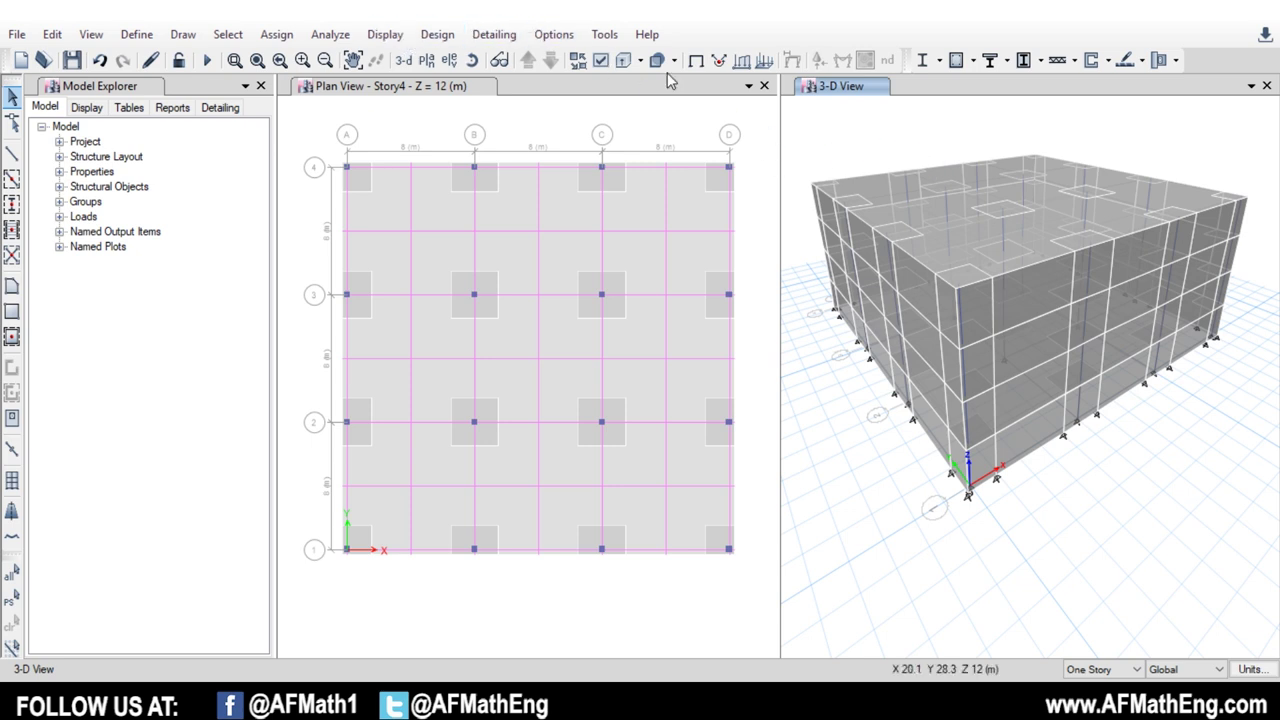
Turn on the Shell Local Axes display option under Object Assignments
click(603, 62)
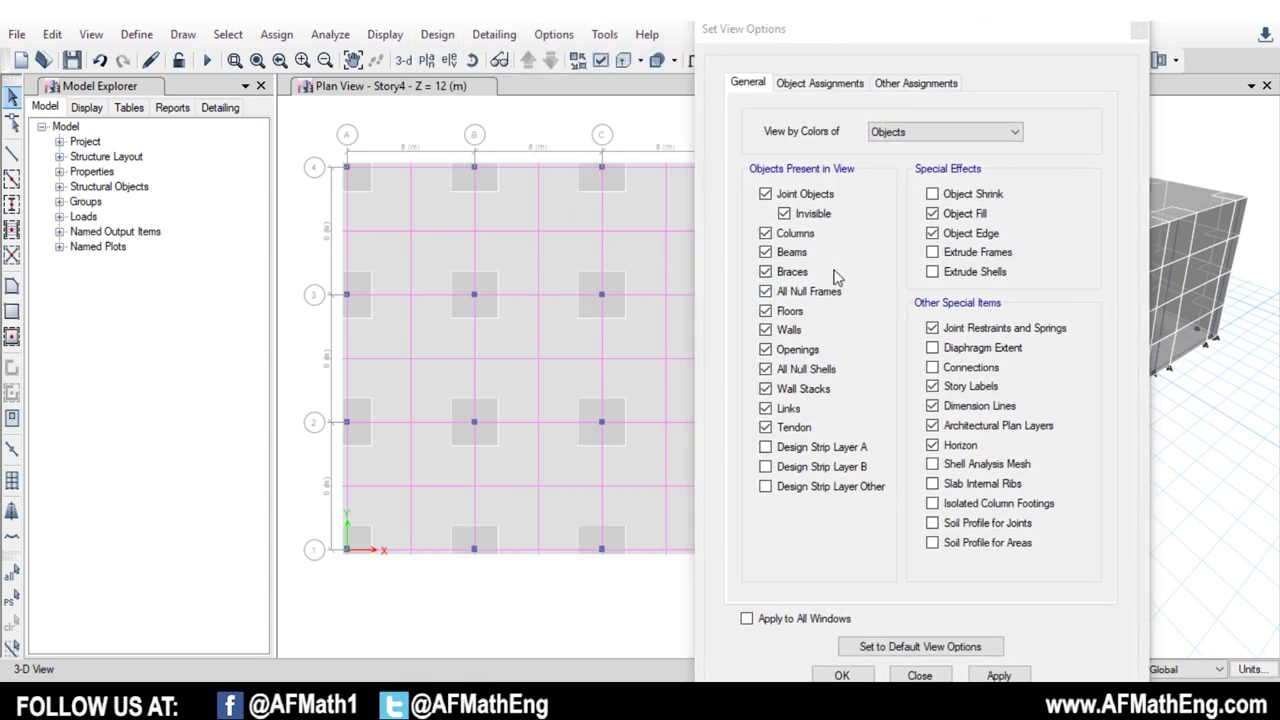
click(834, 88)
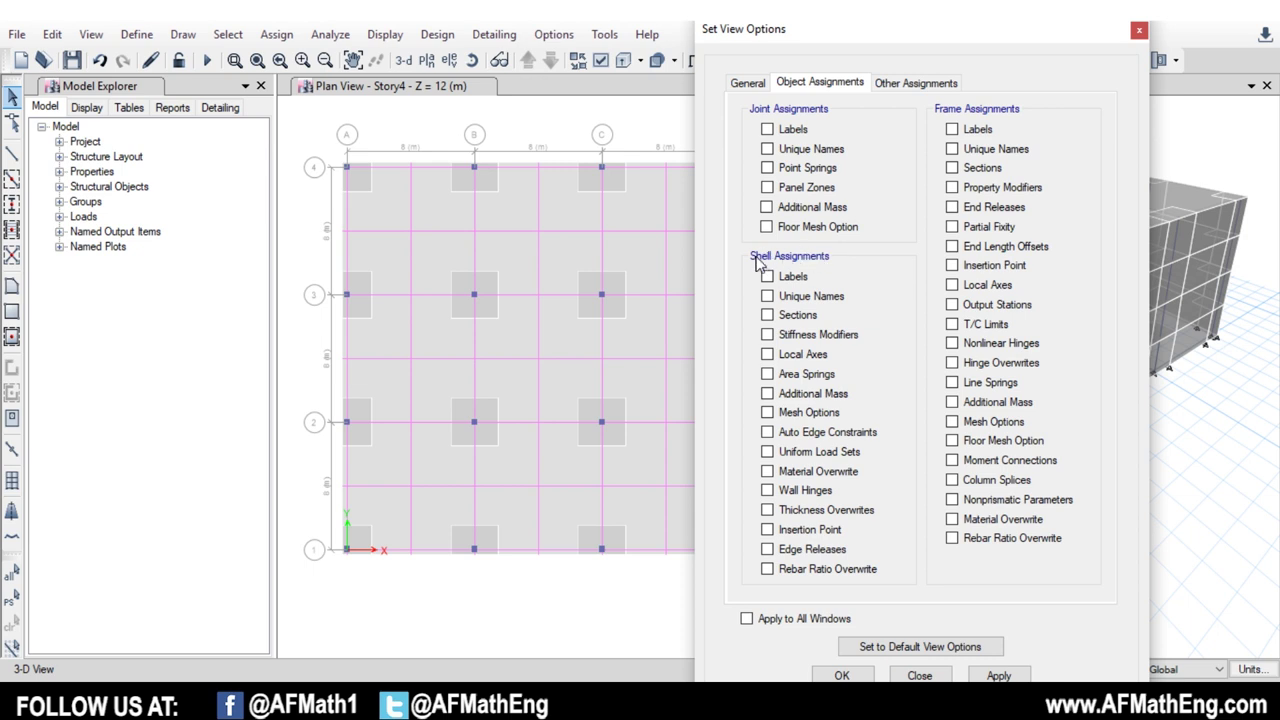
click(767, 356)
click(843, 676)
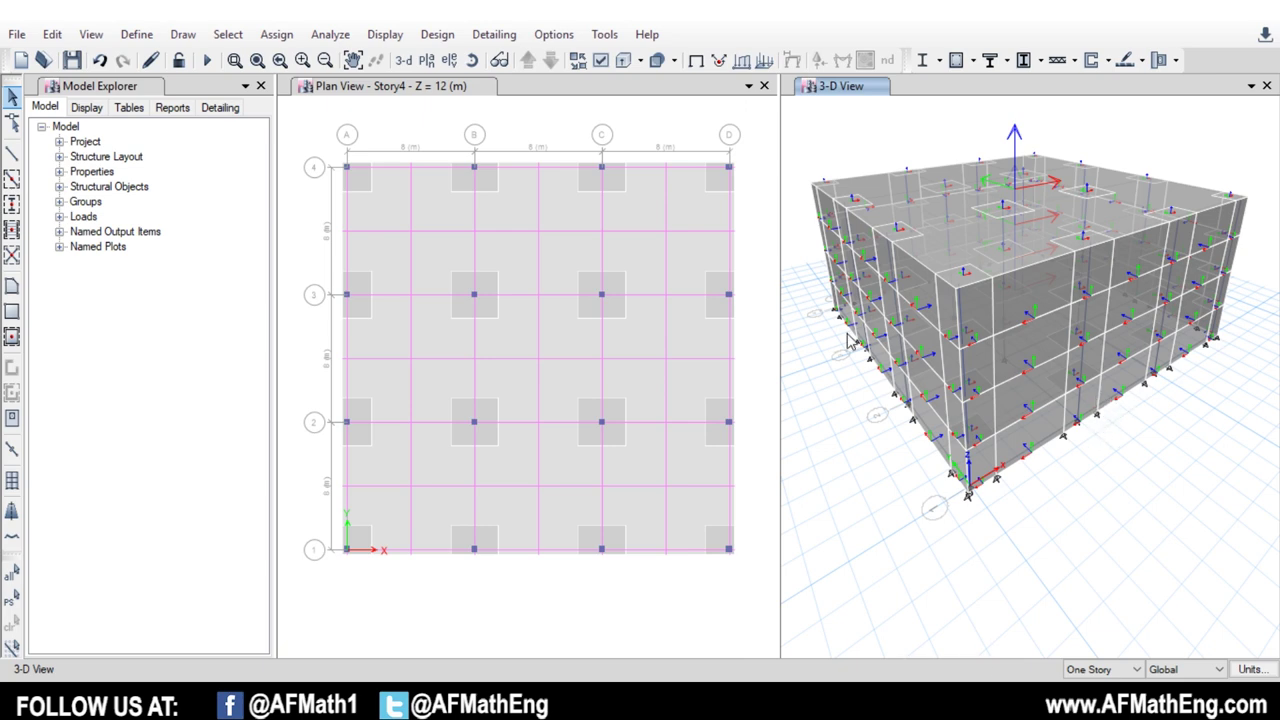
Orbit and zoom the 3-D view to inspect the shell local axes on the cladding
shift+middle_drag(950, 285, 923, 323)
scroll(910, 210, up, 5)
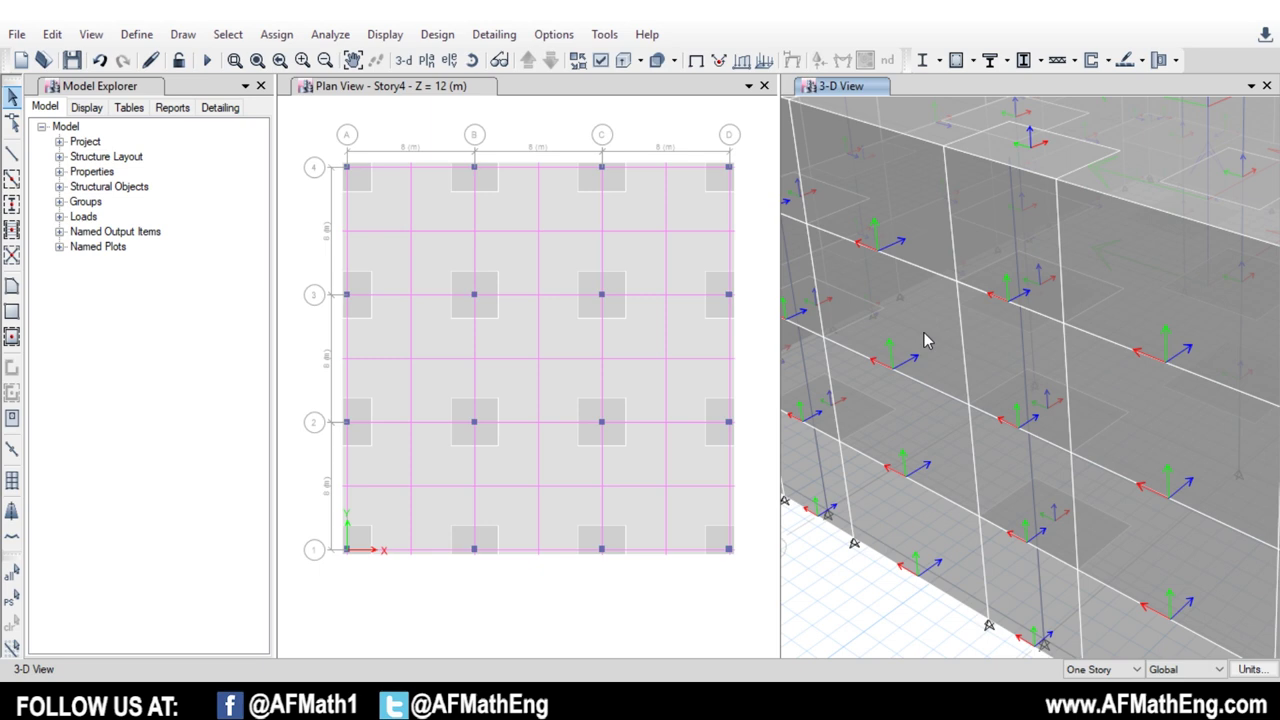
scroll(925, 340, down, 5)
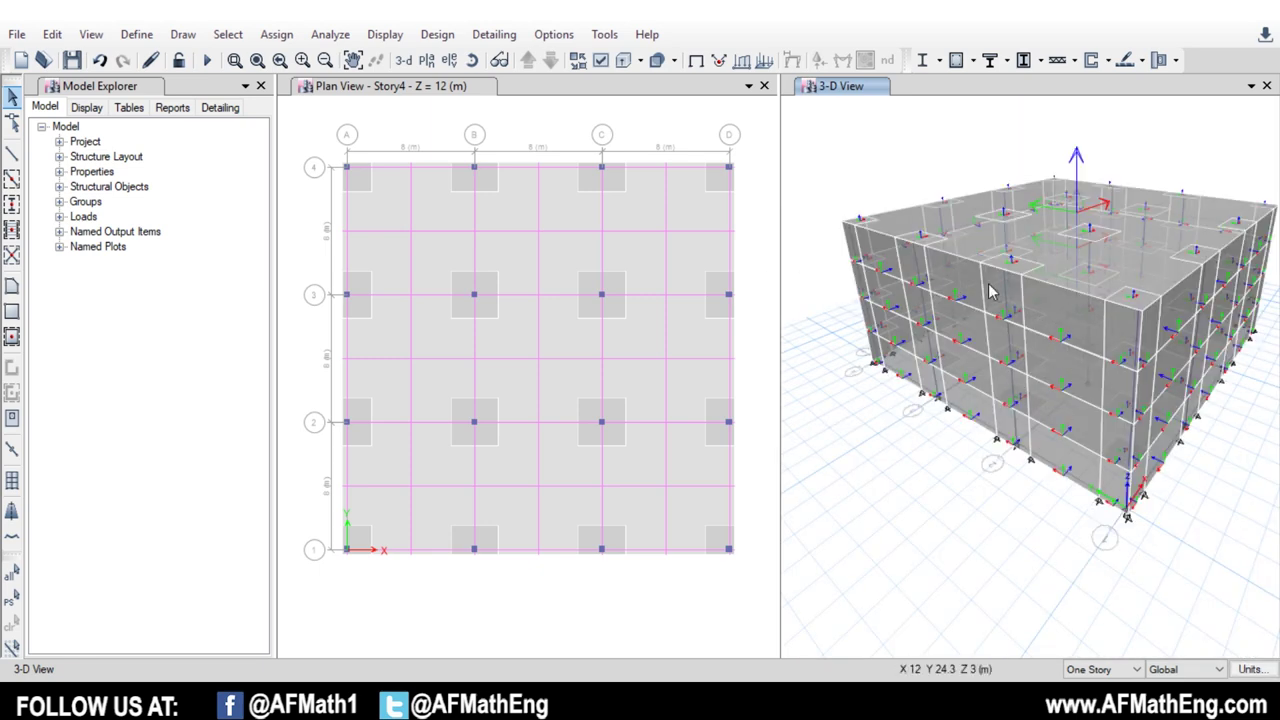
scroll(962, 312, up, 5)
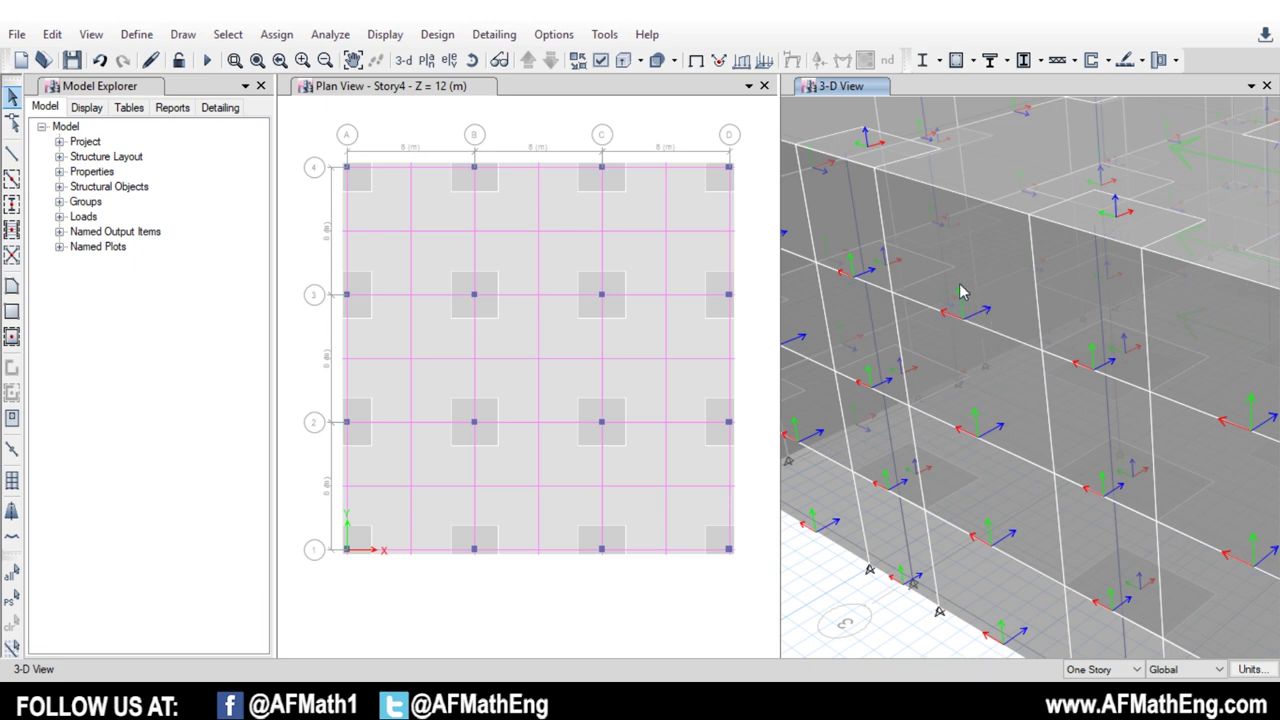
key(F3)
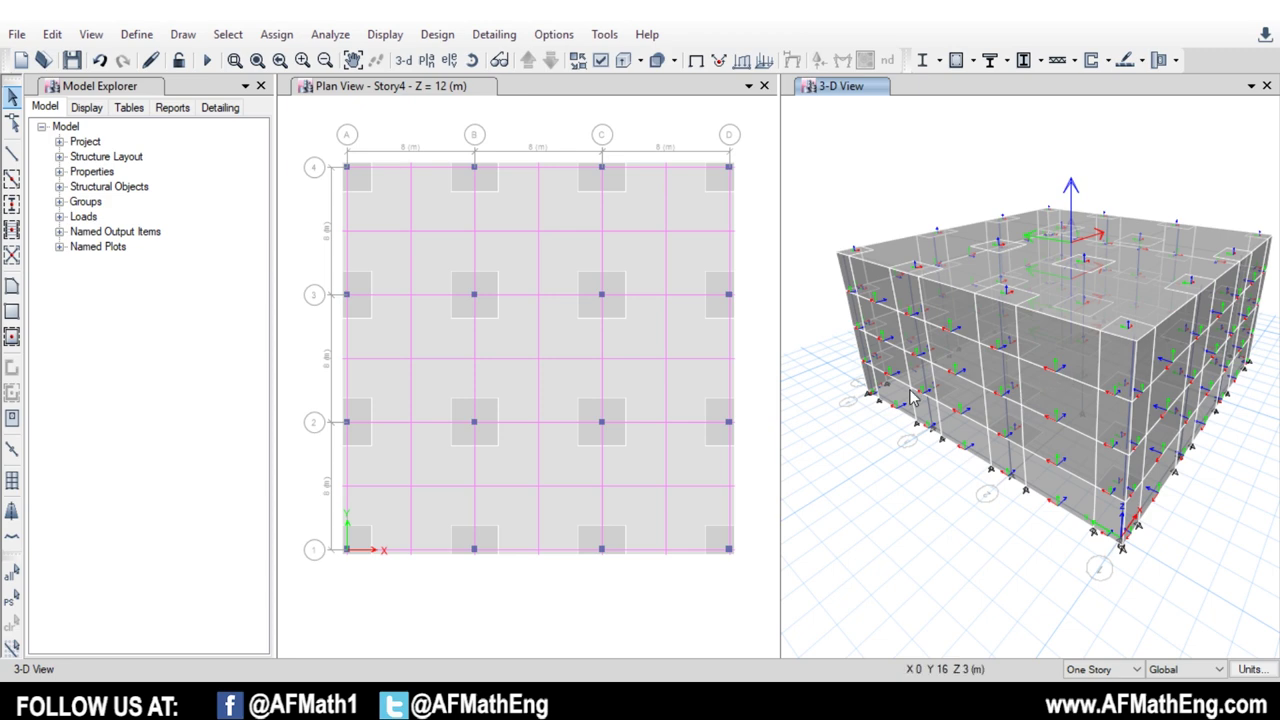
mouse_move(1065, 410)
shift+middle_down()
mouse_move(1032, 409)
mouse_move(1045, 415)
shift+middle_up()
shift+middle_drag(970, 398, 990, 417)
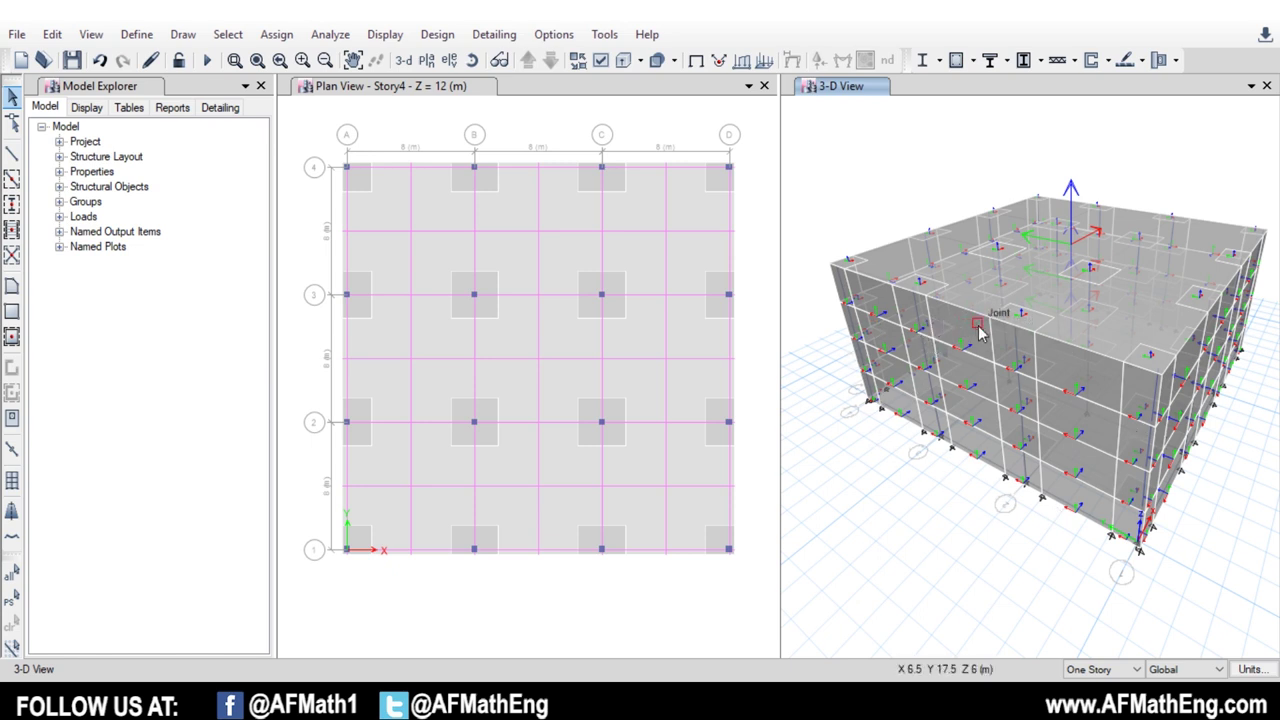
Select 28 cladding wall shells on the building's outer faces in the 3-D view
click(1082, 370)
click(1136, 440)
click(1100, 480)
scroll(1047, 529, up, 3)
click(1047, 529)
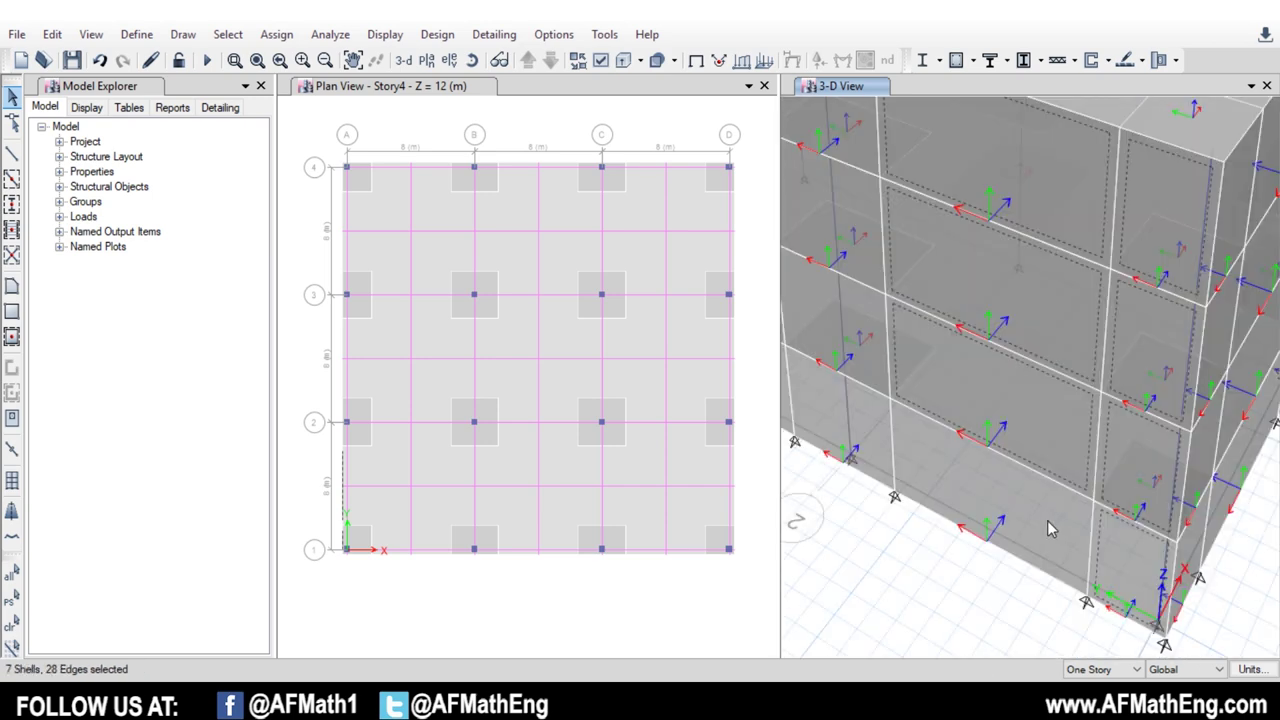
click(1047, 520)
scroll(1047, 520, up, 3)
scroll(1094, 317, down, 3)
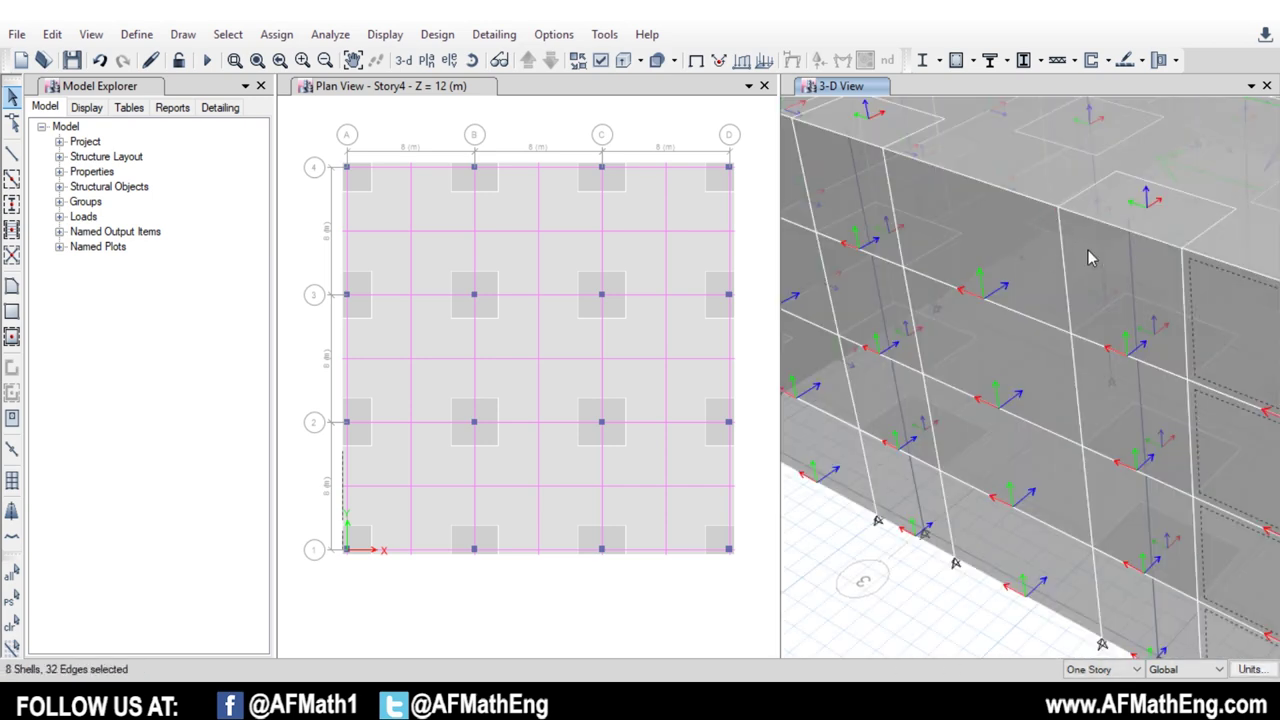
click(1115, 580)
click(1068, 560)
scroll(1066, 557, down, 2)
click(1055, 422)
click(997, 370)
click(847, 182)
click(905, 414)
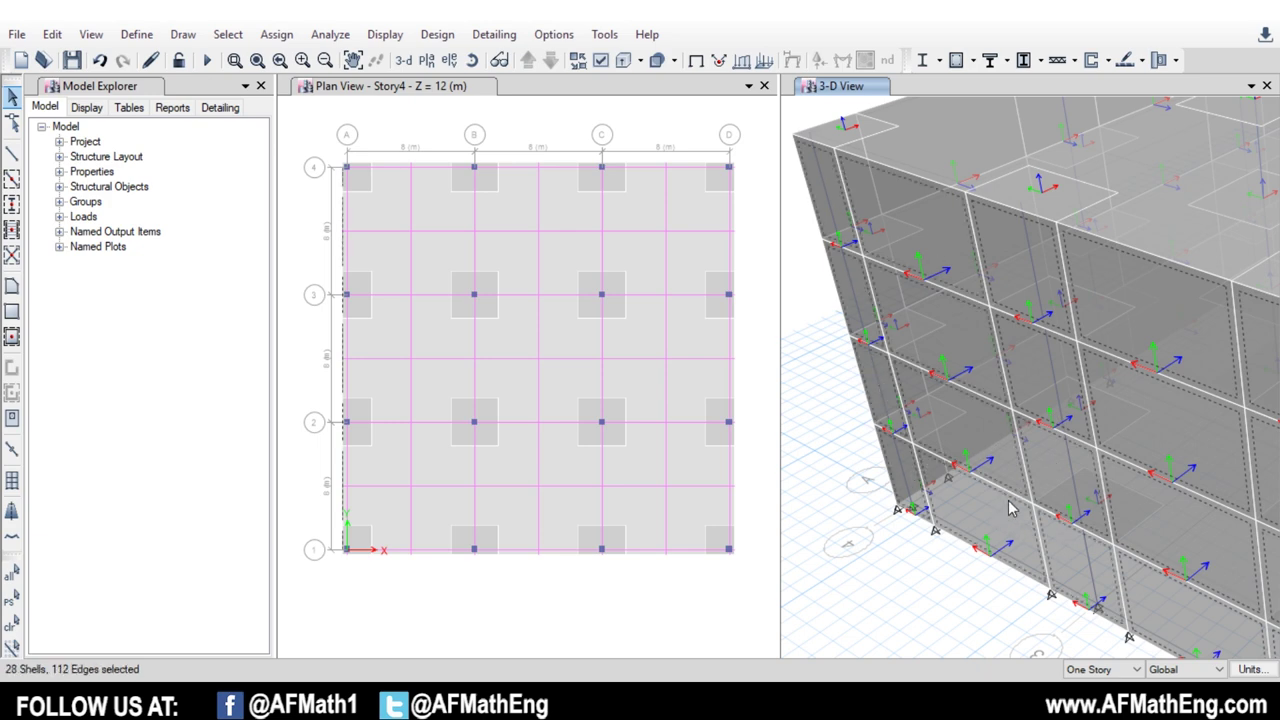
scroll(1020, 371, up, 3)
scroll(1020, 371, down, 4)
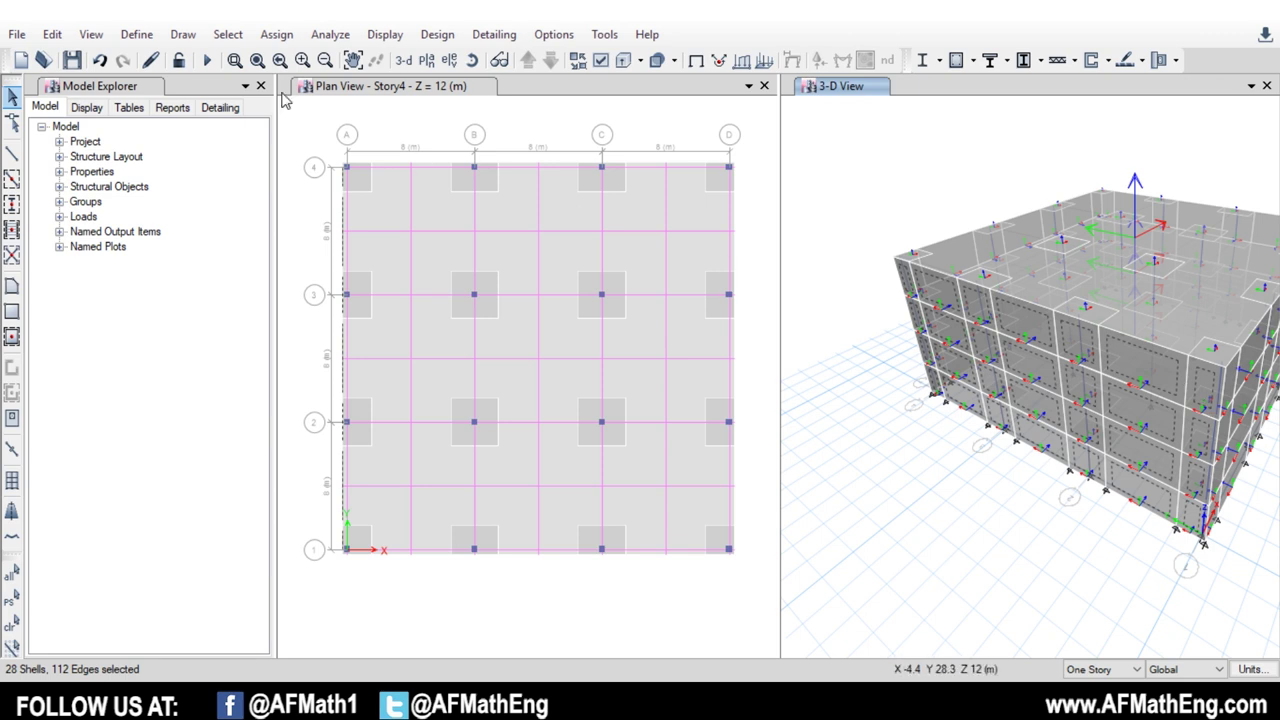
click(277, 34)
mouse_move(355, 238)
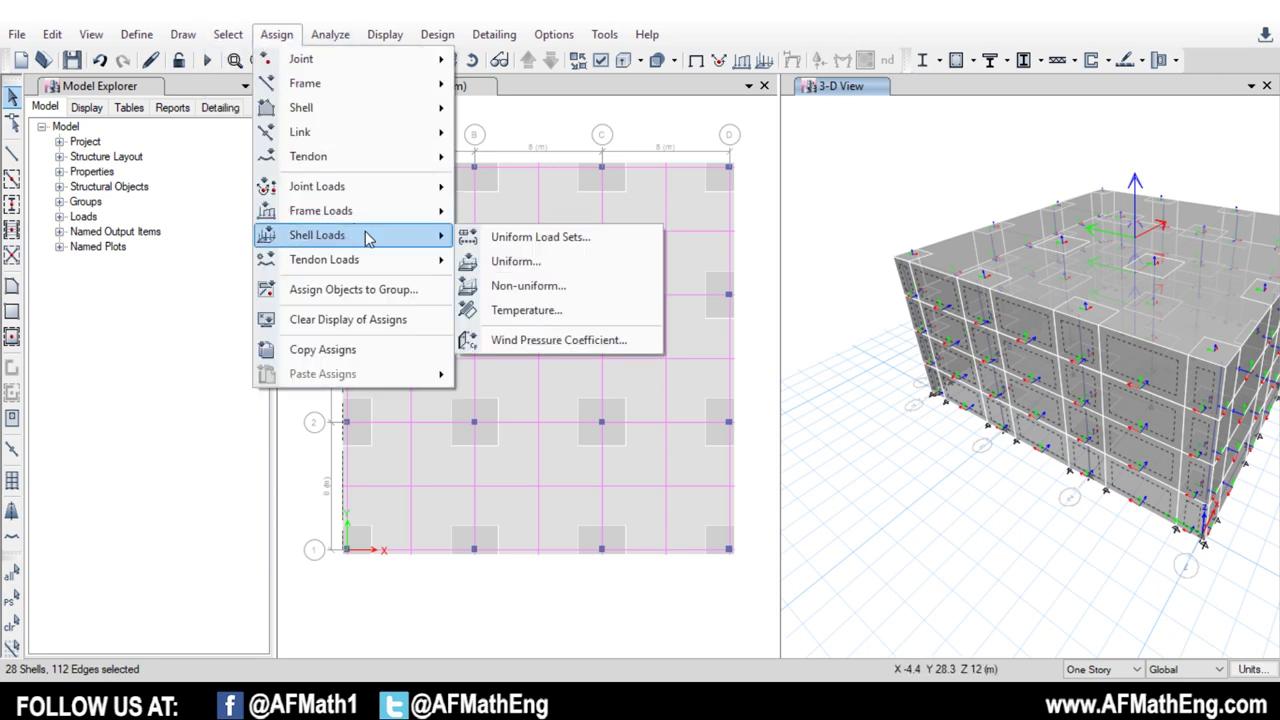
Begin a Wind Pressure Coefficient shell load assignment under the Wind X pattern
click(568, 341)
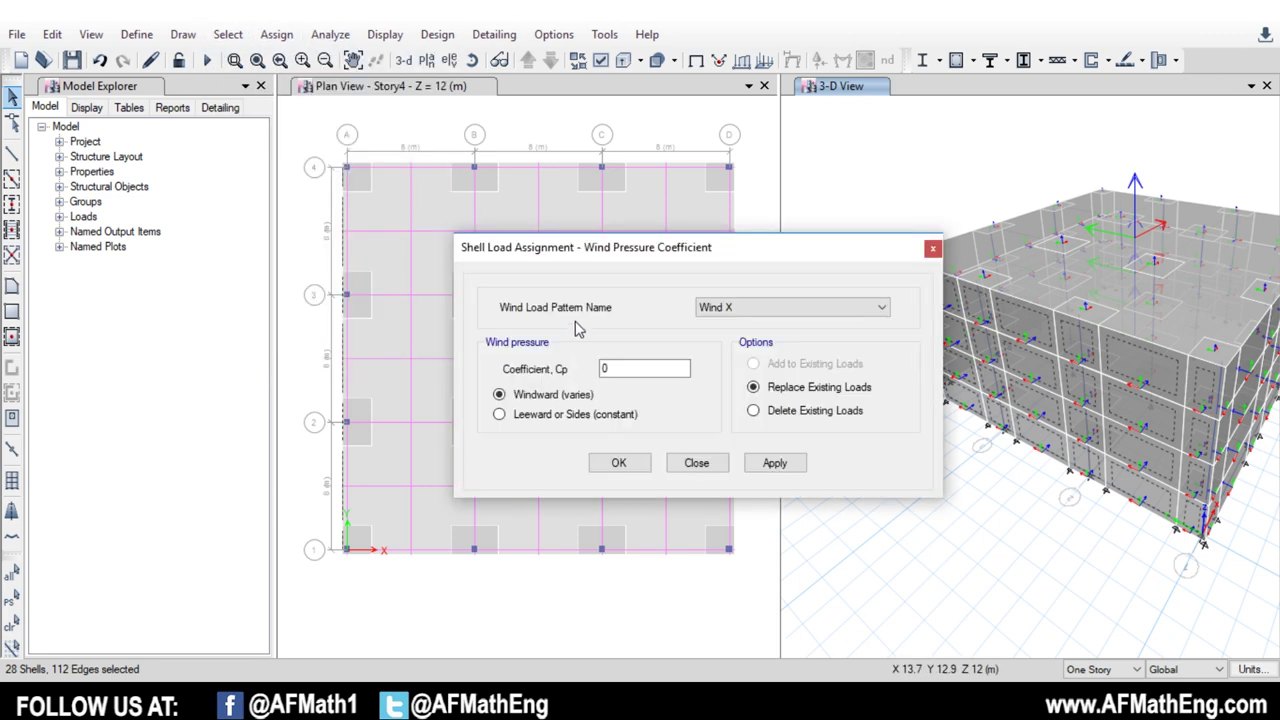
drag(761, 258, 731, 216)
click(776, 268)
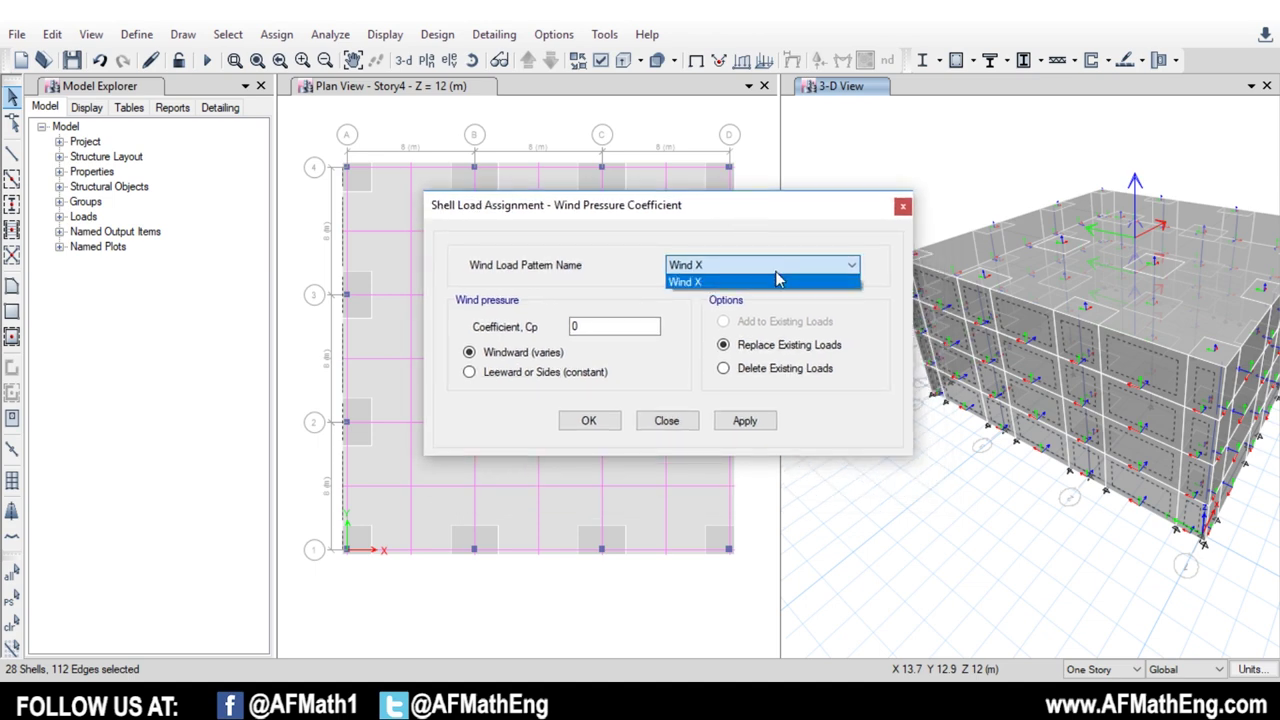
click(843, 275)
shift+middle_drag(1250, 507, 1232, 554)
scroll(1006, 523, up, 6)
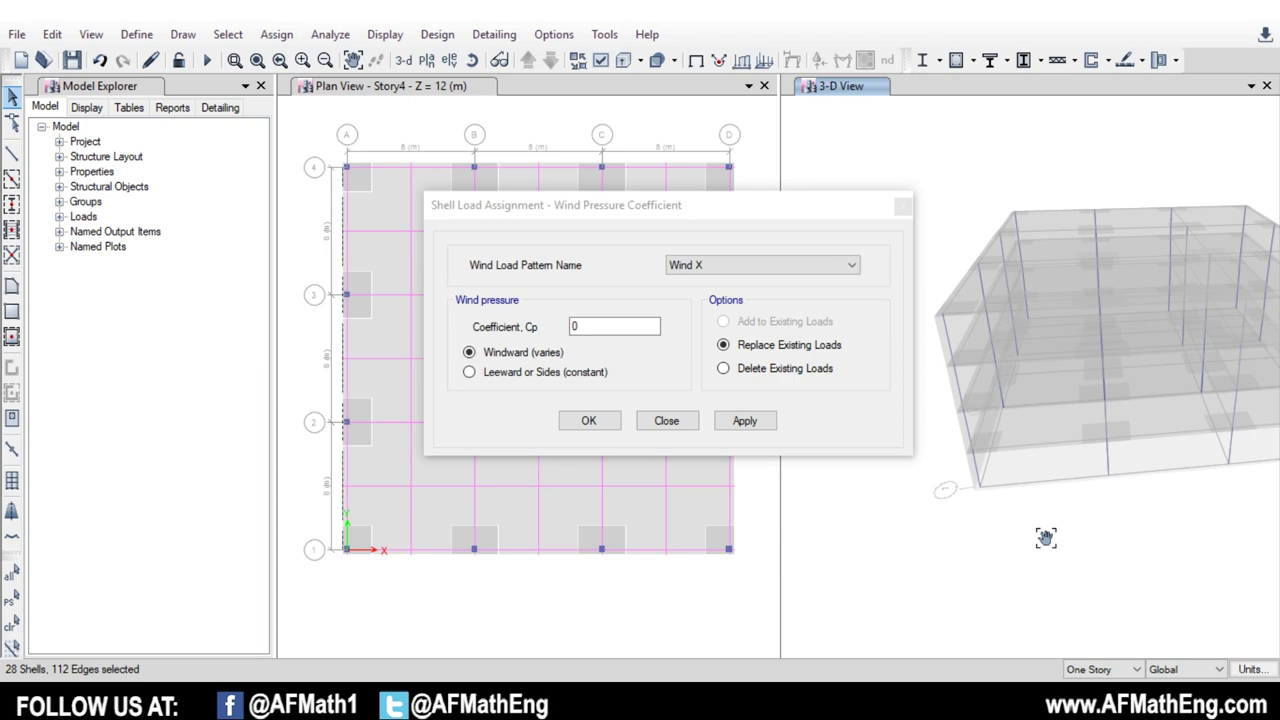
scroll(1086, 487, down, 6)
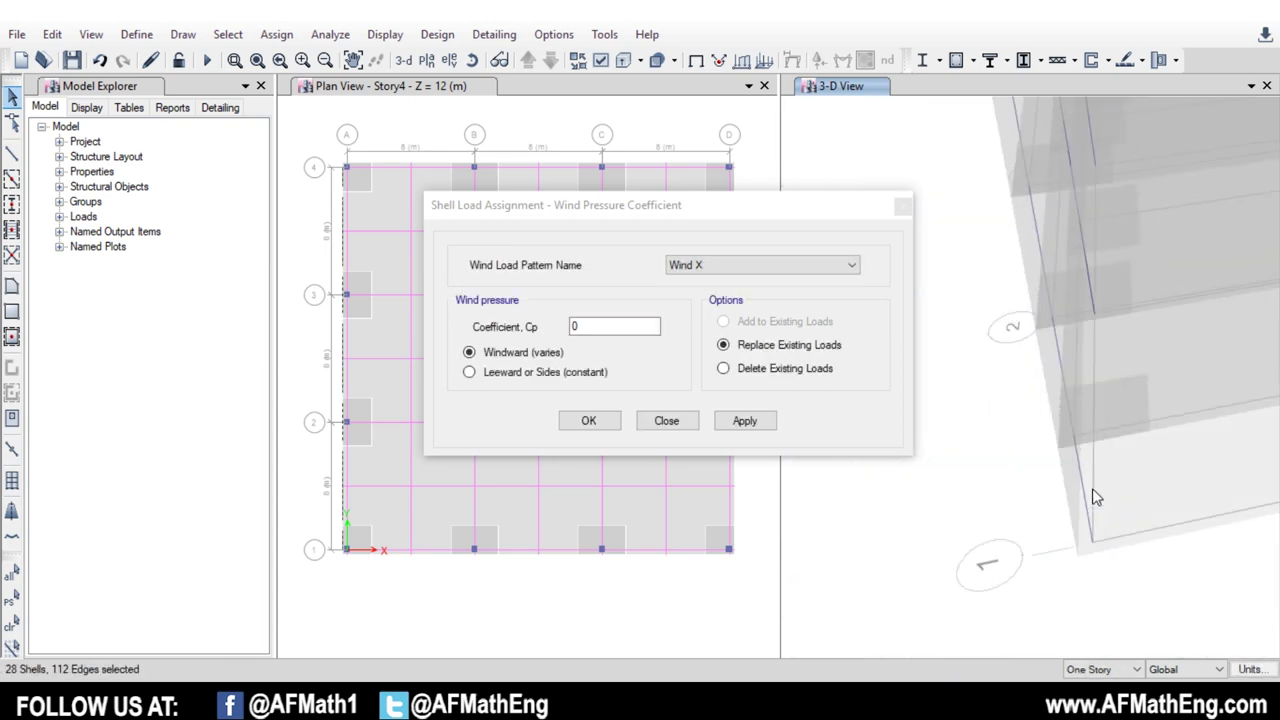
scroll(1113, 393, down, 1)
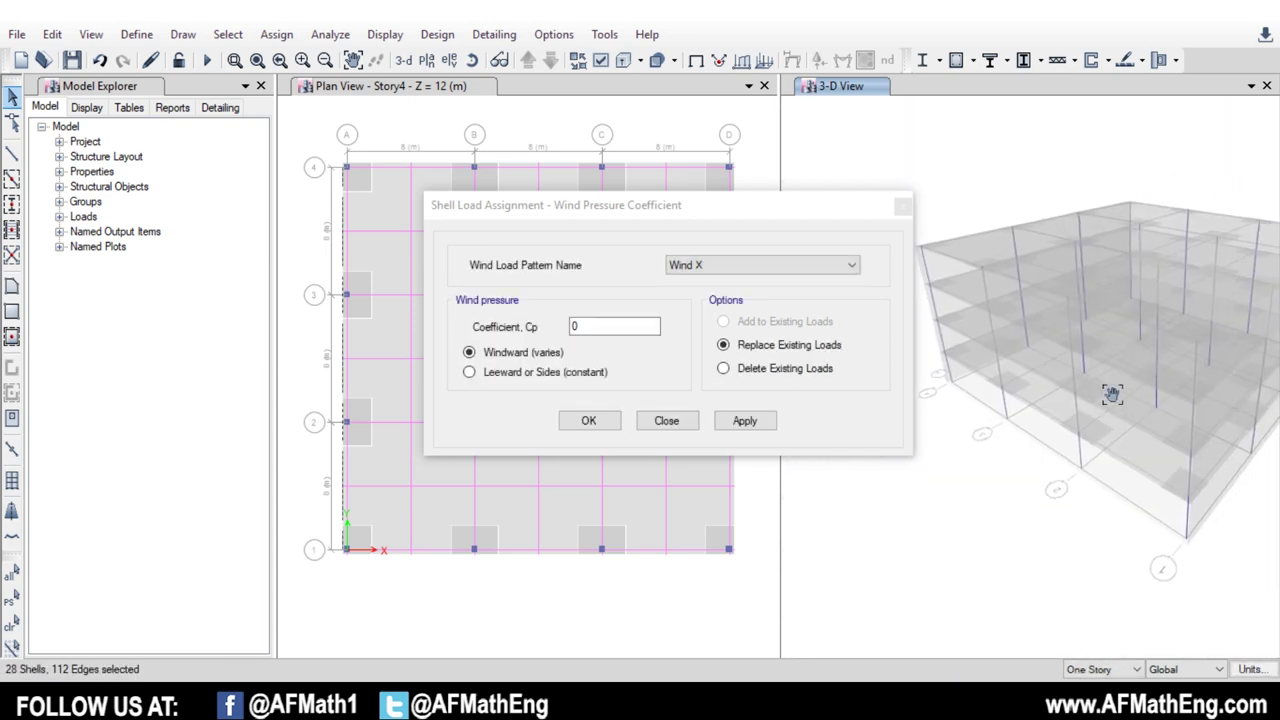
drag(719, 221, 652, 190)
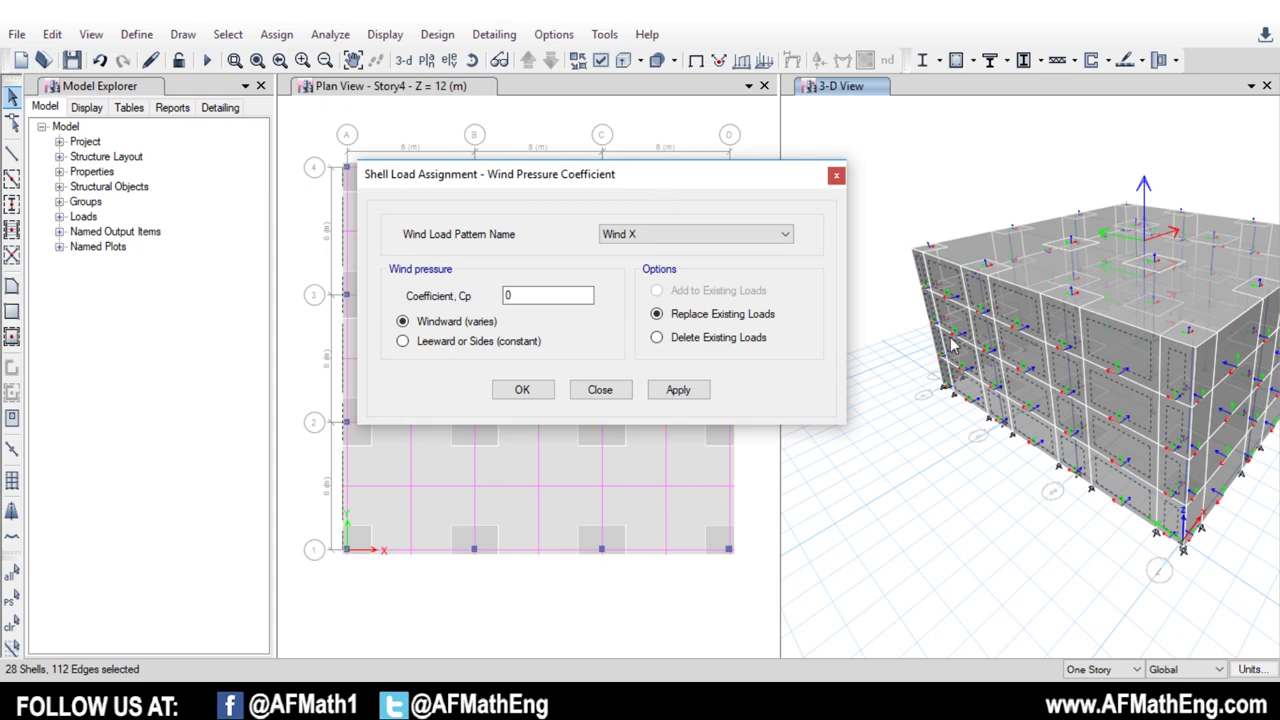
scroll(1036, 353, up, 3)
scroll(895, 448, down, 3)
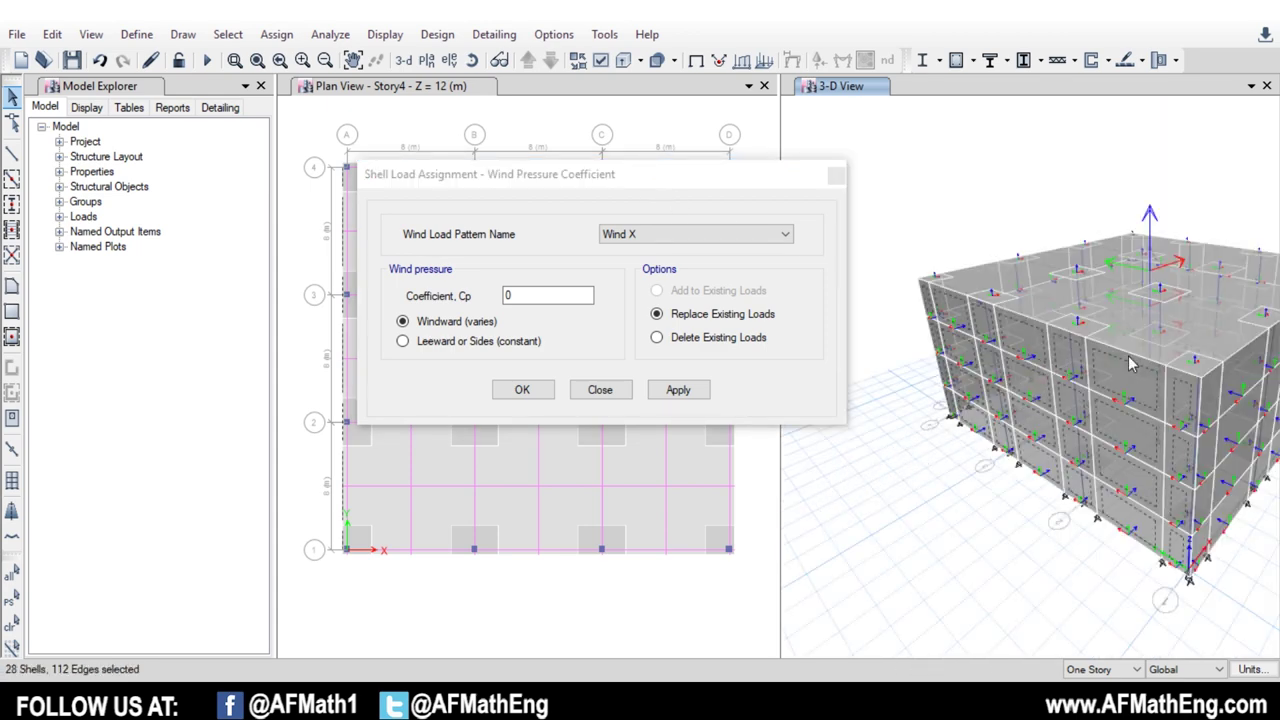
scroll(1150, 420, up, 4)
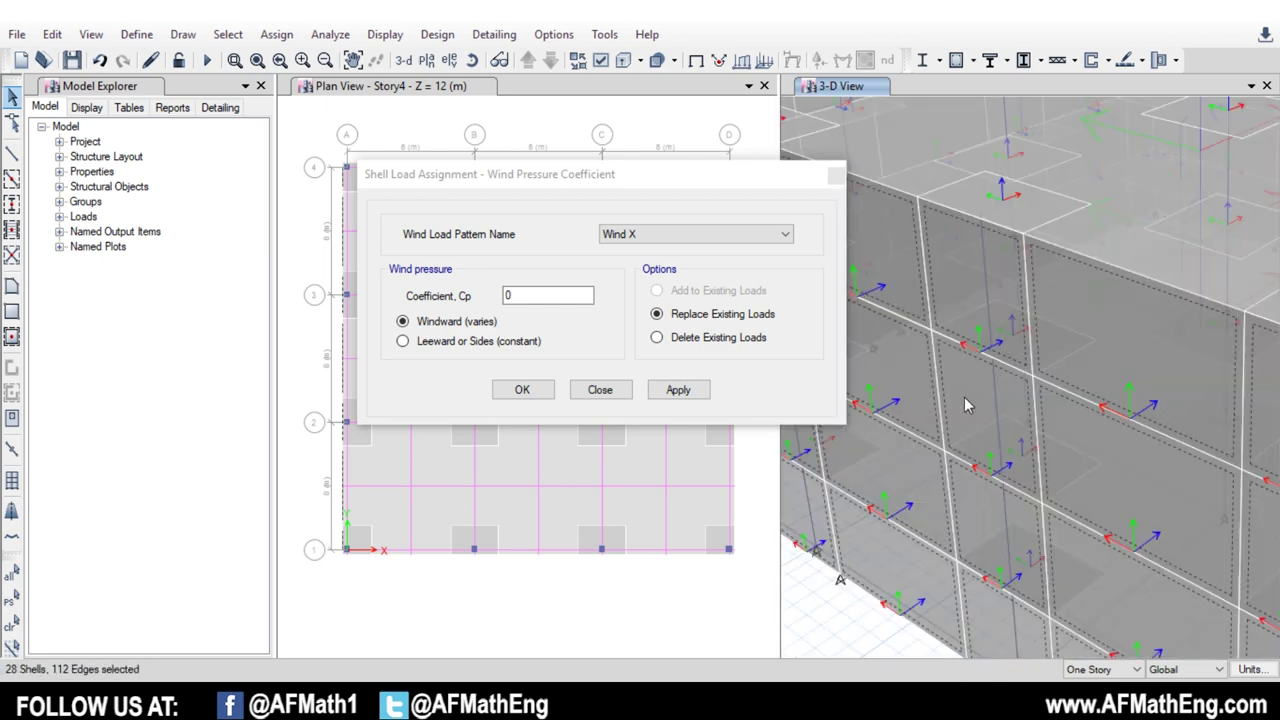
Enter a windward pressure coefficient Cp of 0.6 for the selected wall panels
double_click(515, 295)
double_click(545, 295)
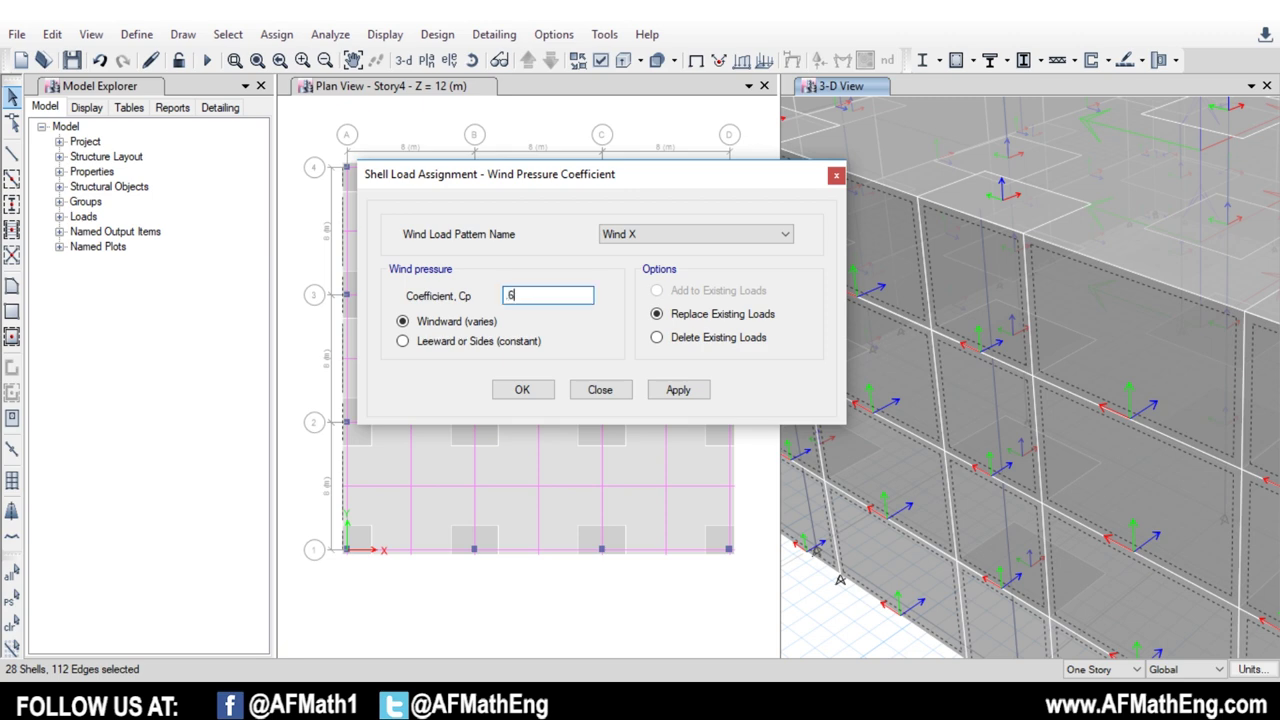
scroll(943, 251, down, 5)
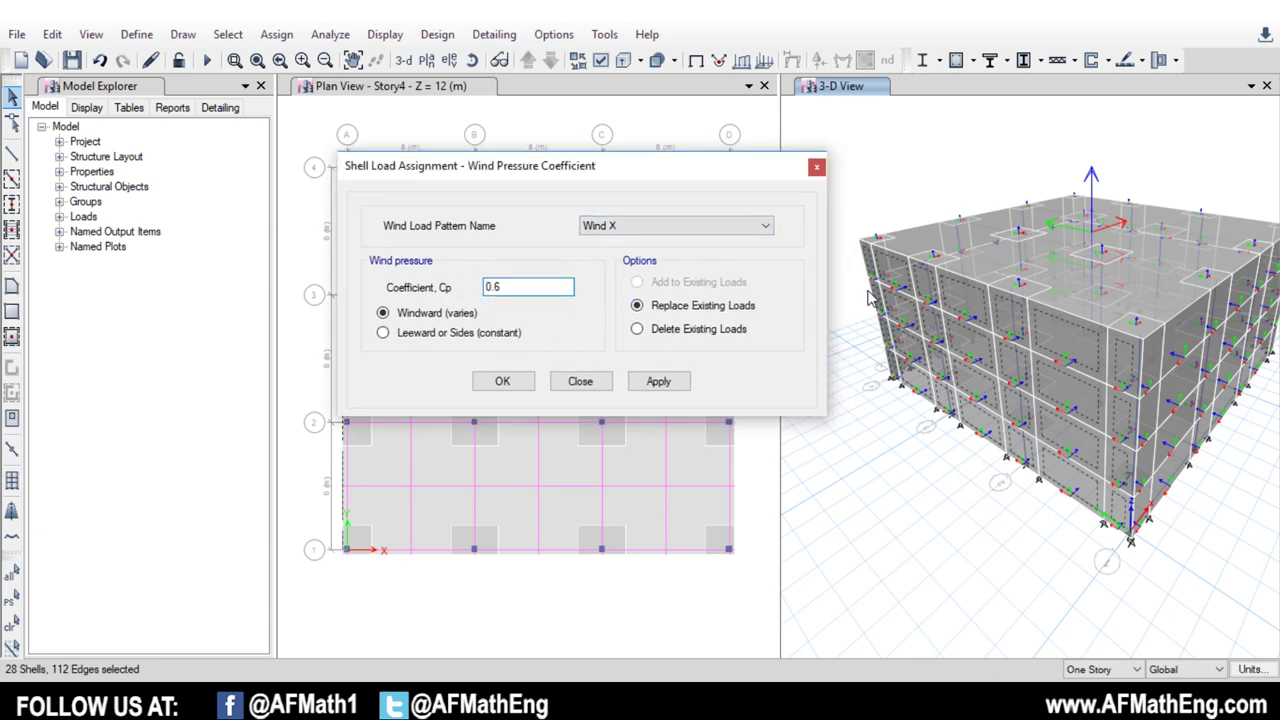
scroll(1100, 380, up, 3)
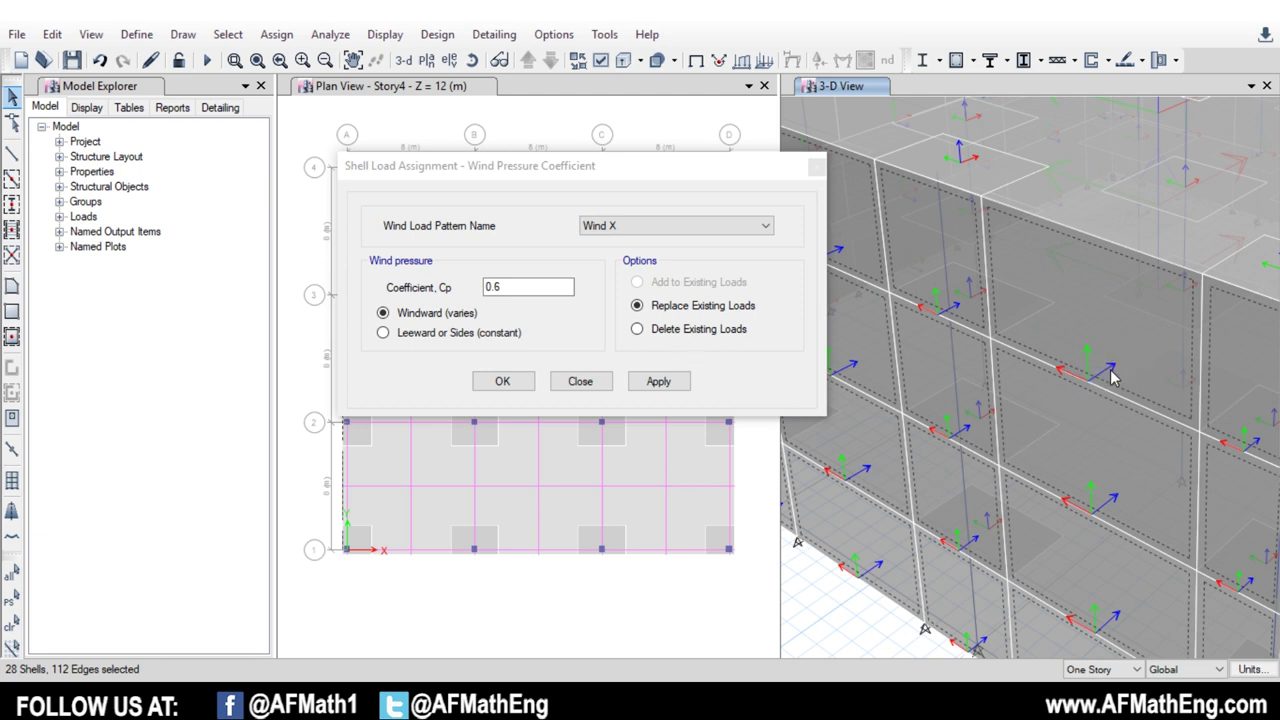
Apply the 0.6 windward Wind X Cp to the wall panels and zoom to check the 0.6W labels
click(660, 383)
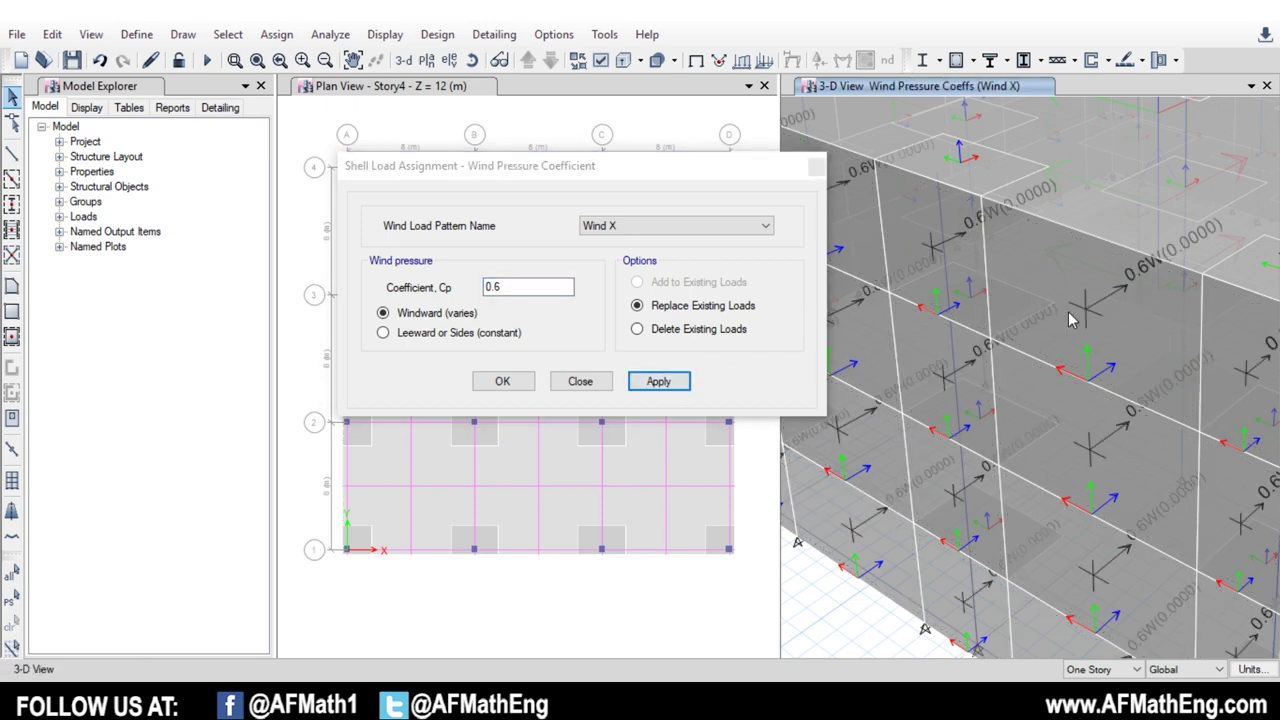
scroll(1062, 317, down, 3)
scroll(1023, 288, up, 4)
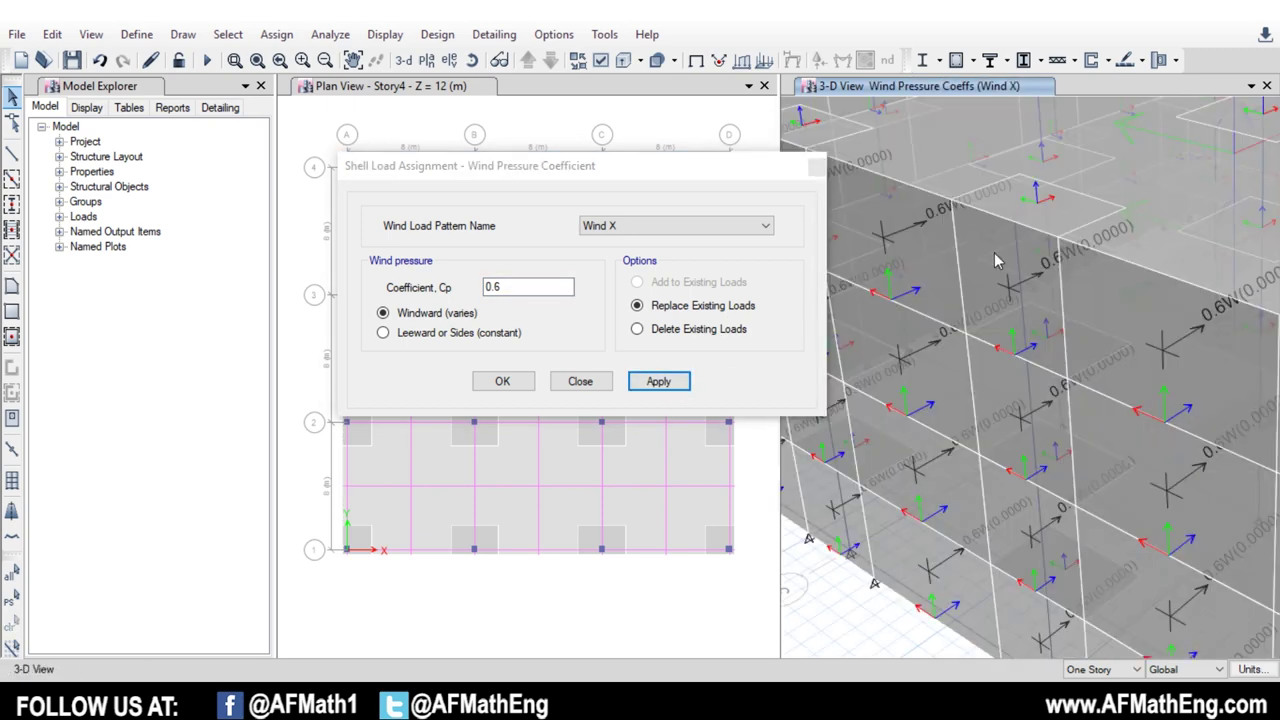
scroll(1167, 366, down, 3)
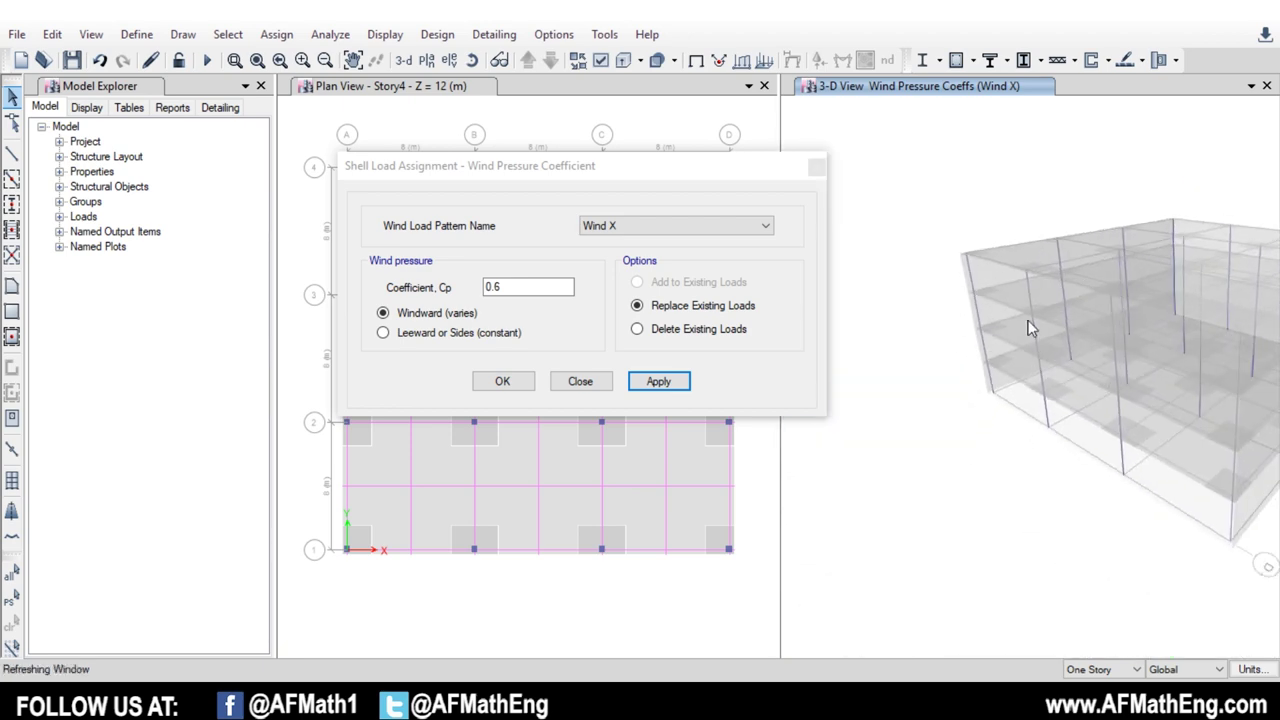
scroll(1106, 394, up, 3)
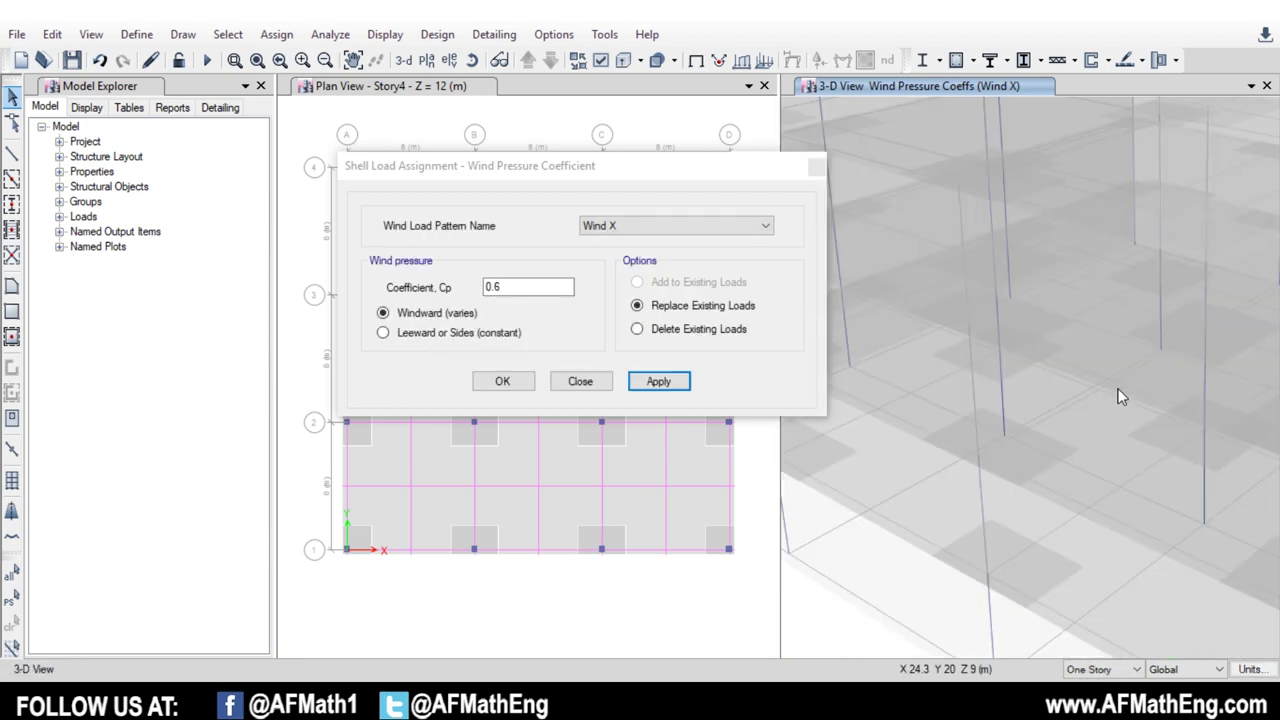
scroll(1118, 385, up, 2)
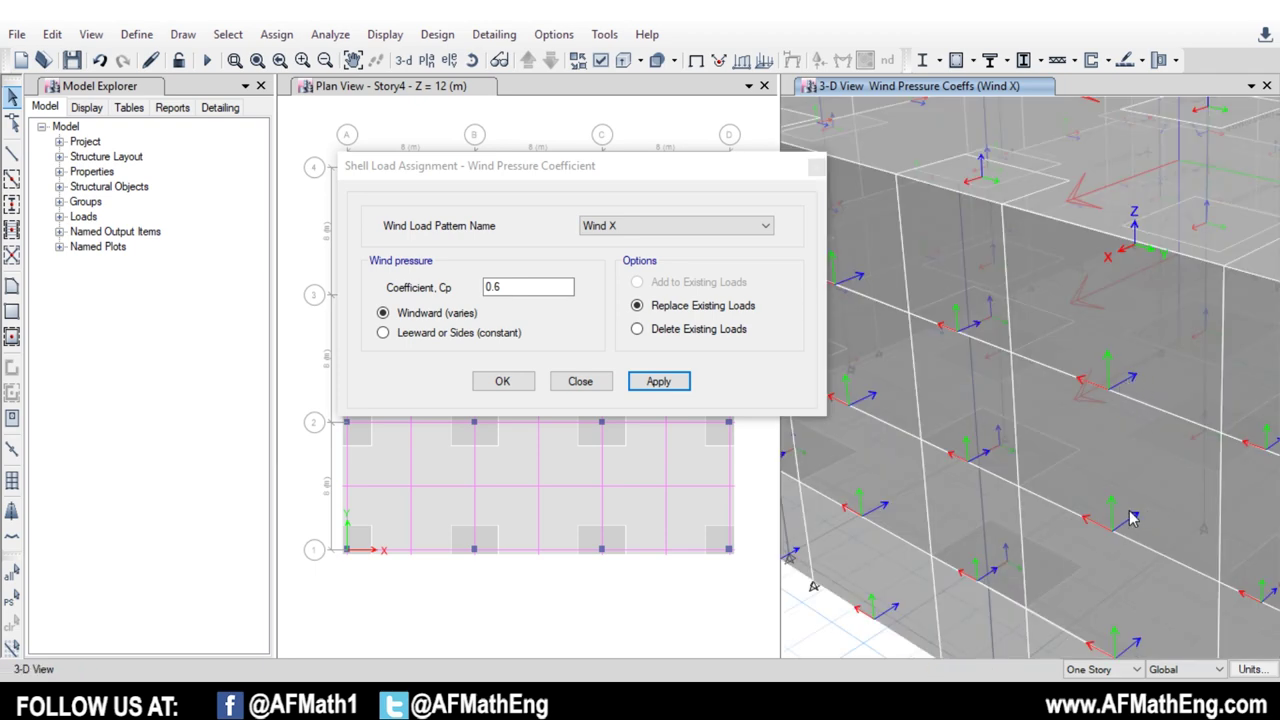
scroll(986, 443, down, 2)
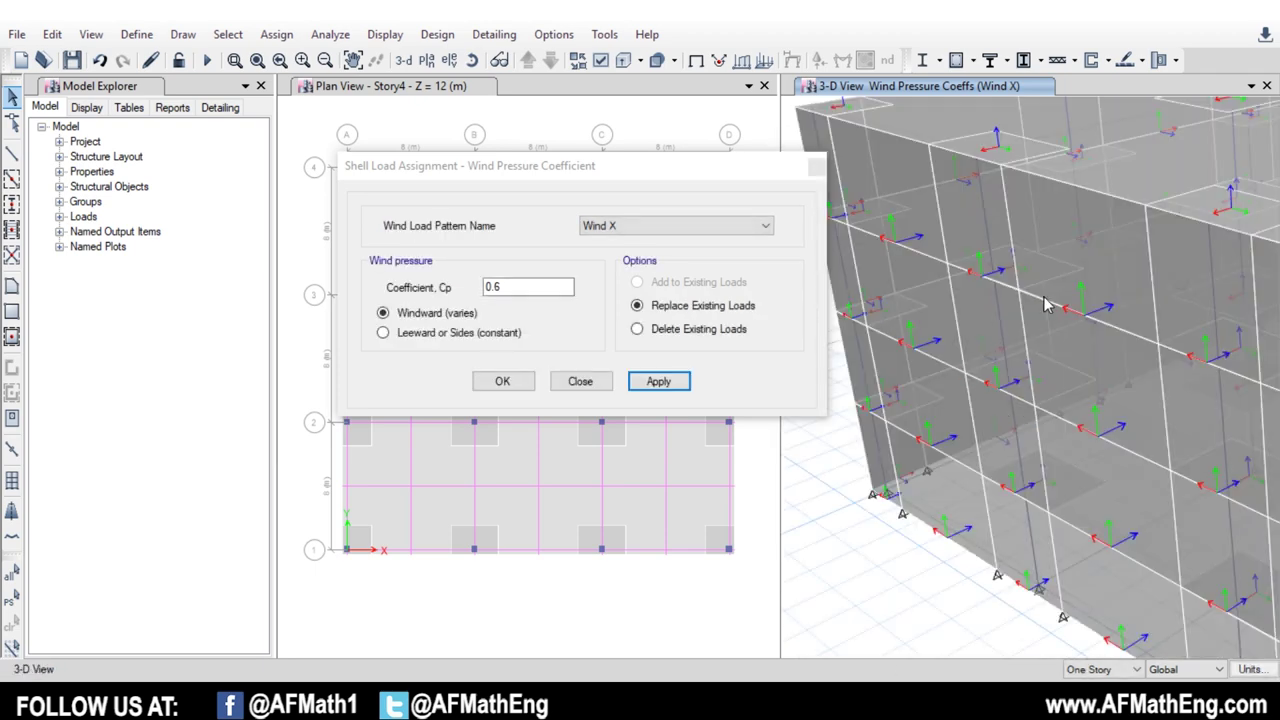
scroll(1040, 303, down, 3)
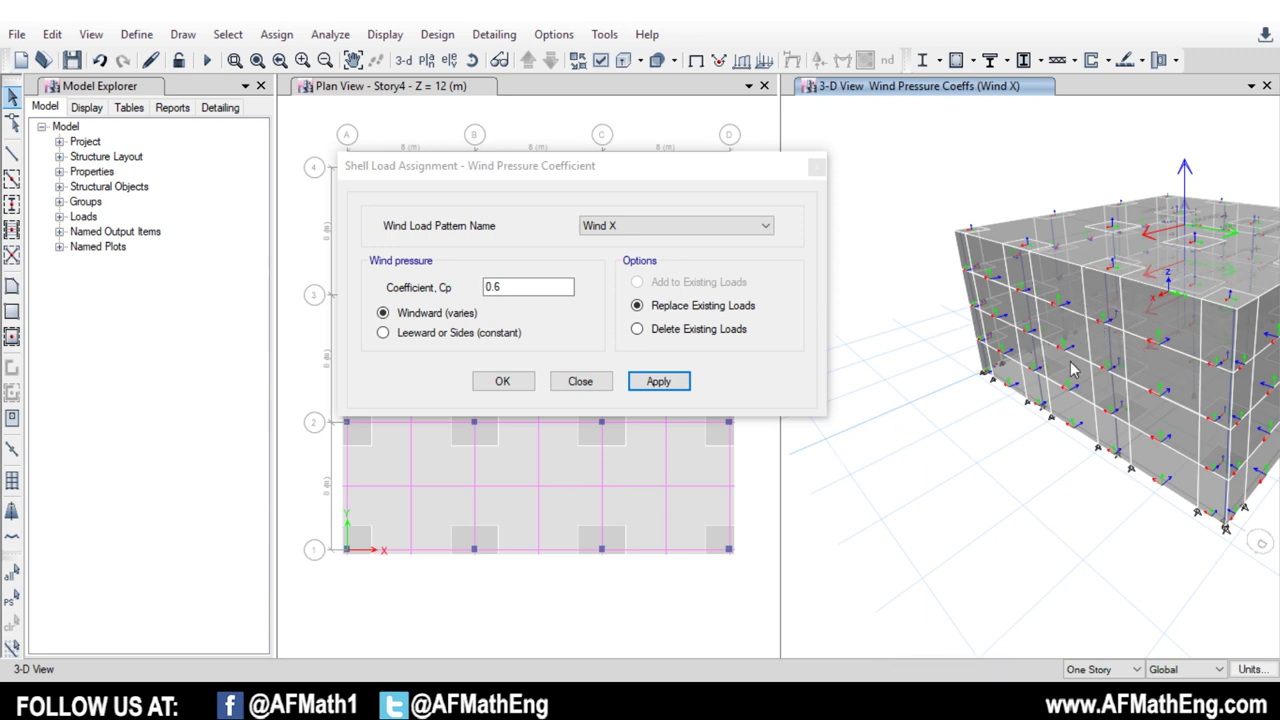
scroll(1140, 340, up, 4)
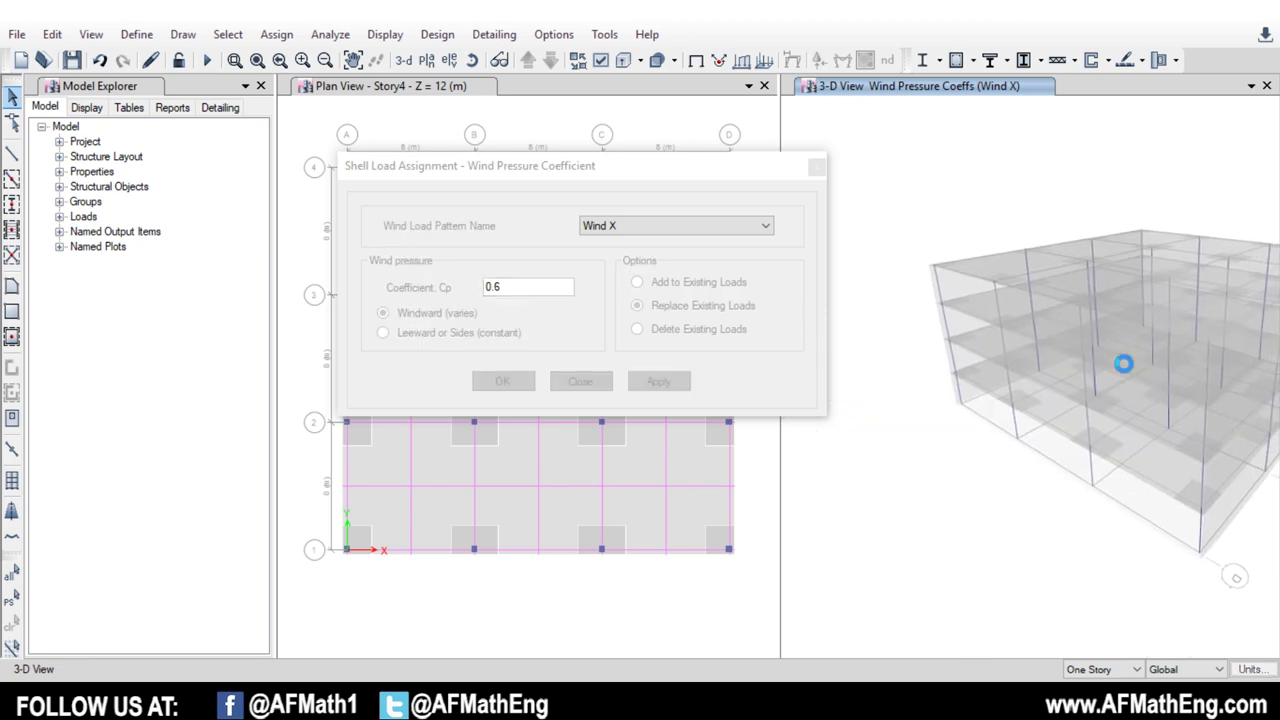
scroll(1063, 291, down, 5)
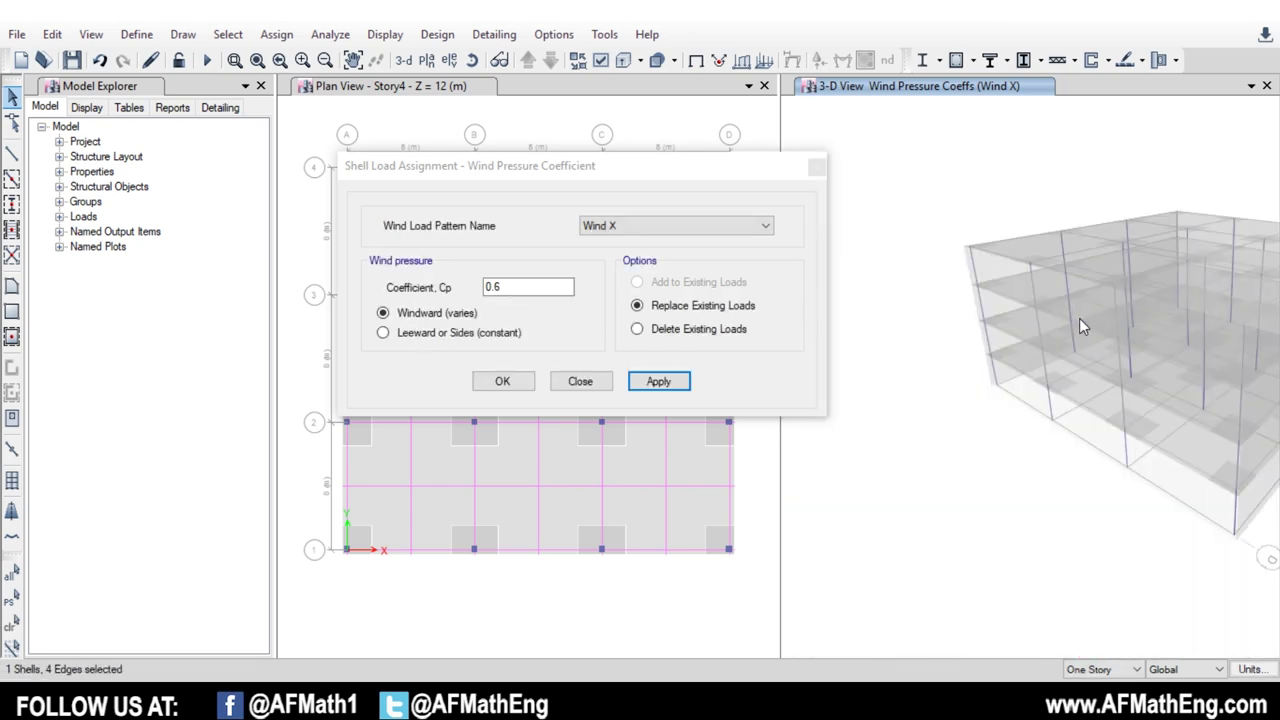
Select the remaining leeward and side wall panels of the building
click(1101, 316)
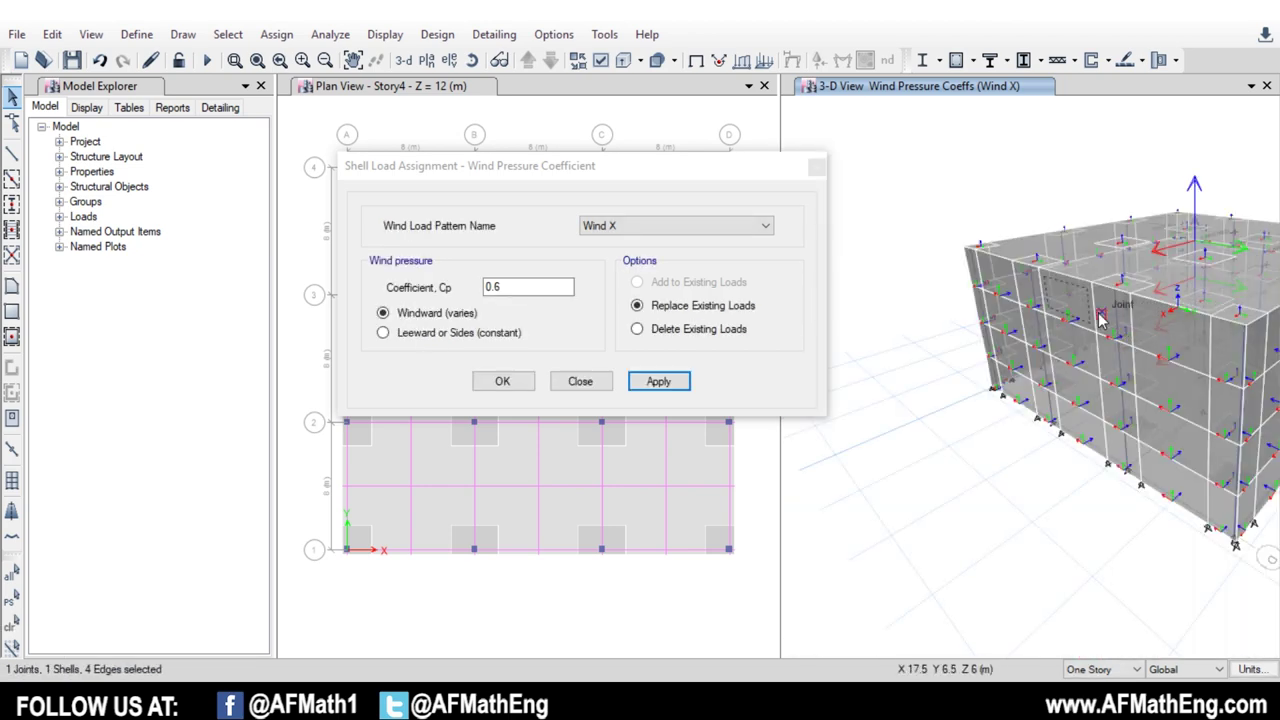
click(1105, 302)
click(1222, 362)
click(1228, 455)
click(1203, 500)
click(1088, 352)
scroll(1108, 362, up, 4)
middle_drag(980, 380, 1061, 424)
drag(855, 140, 960, 378)
scroll(966, 420, down, 5)
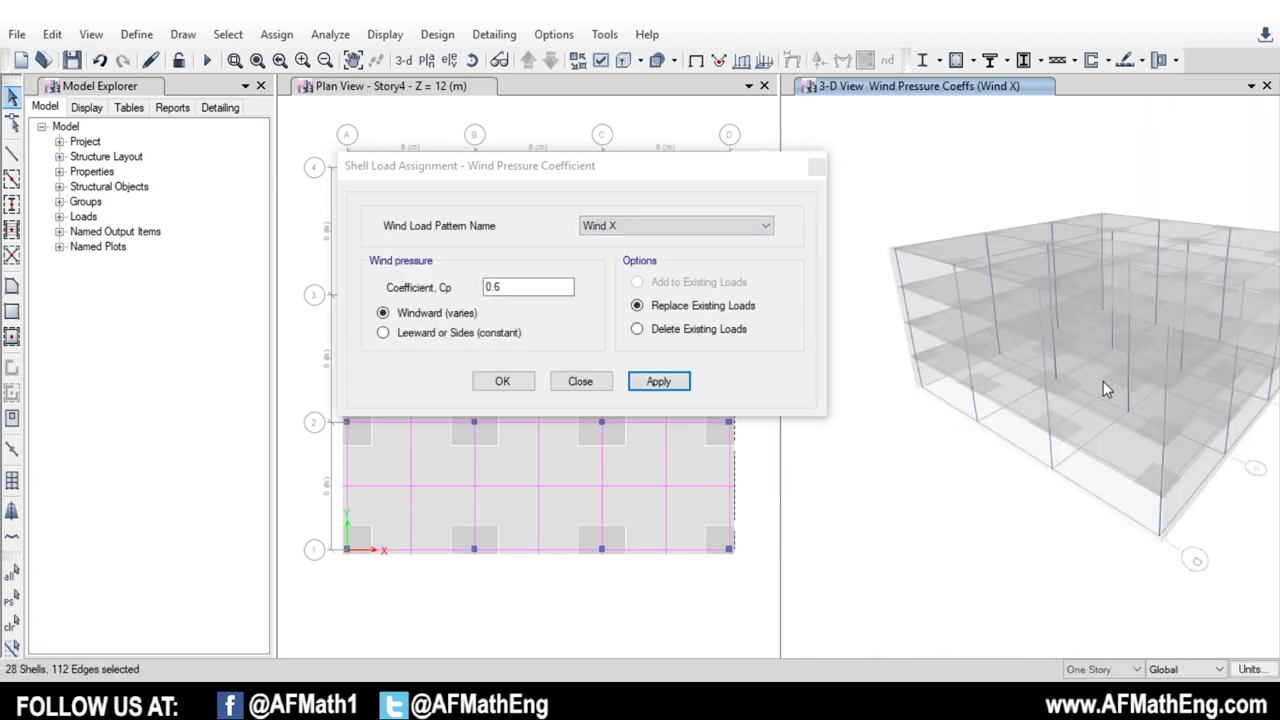
click(1091, 362)
Apply a constant leeward/side Cp of -0.38 to the selected panels and close the dialog
click(383, 334)
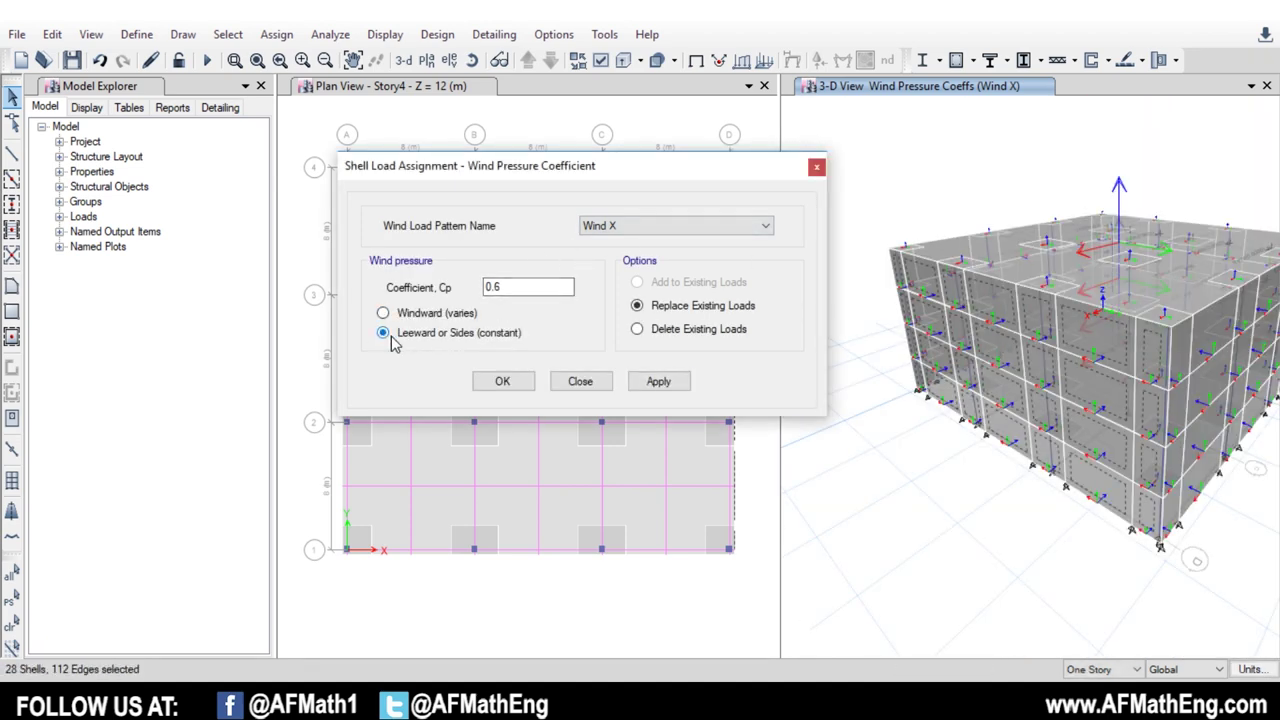
double_click(489, 288)
scroll(1065, 365, up, 5)
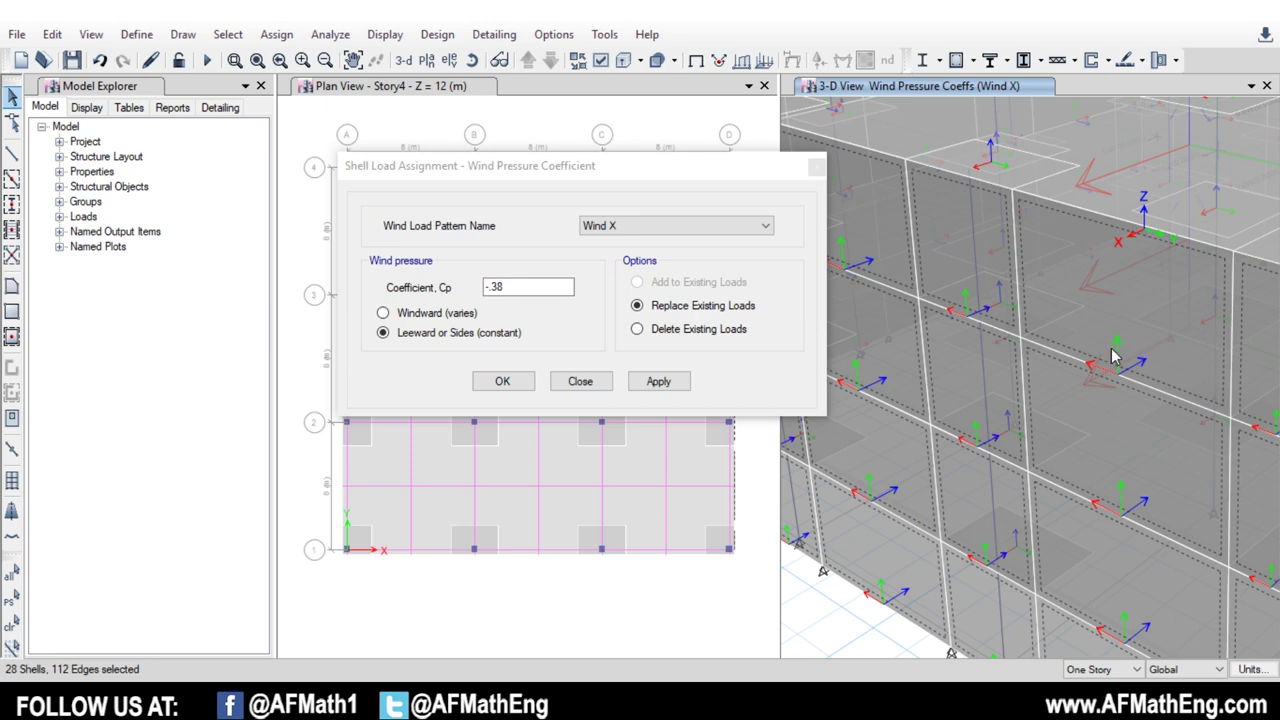
scroll(1090, 385, down, 5)
click(657, 381)
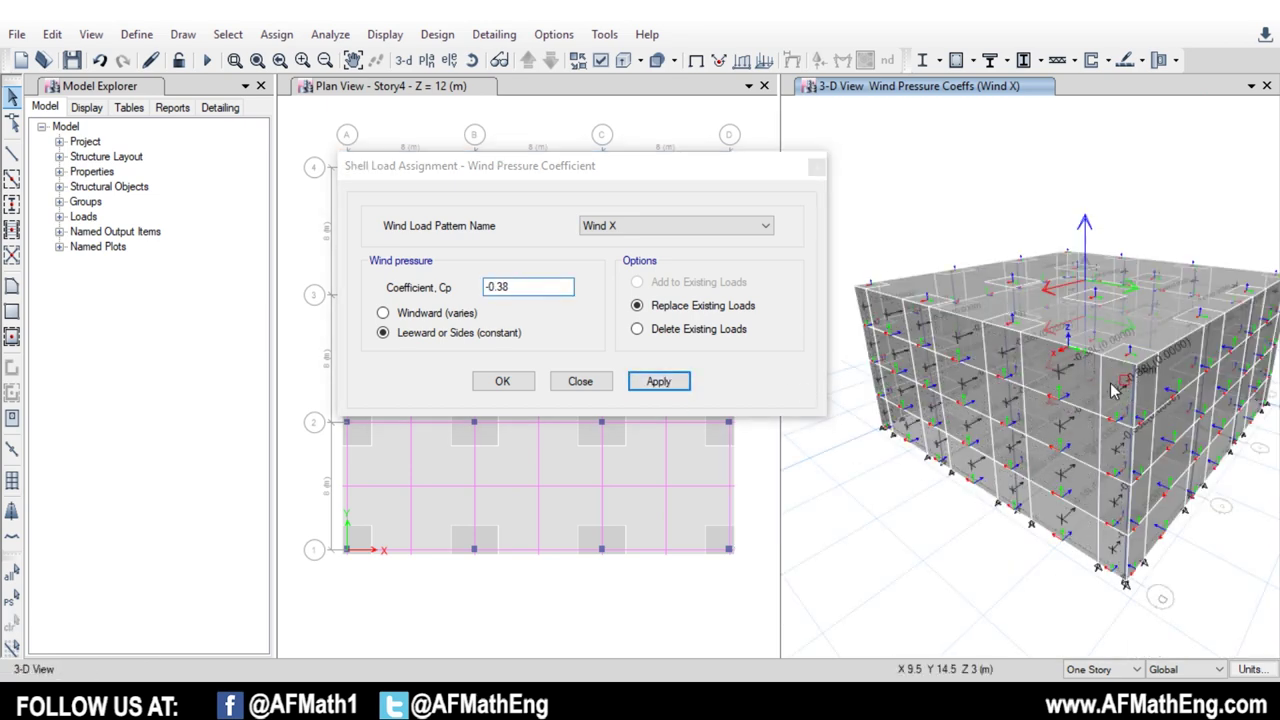
scroll(1070, 385, up, 4)
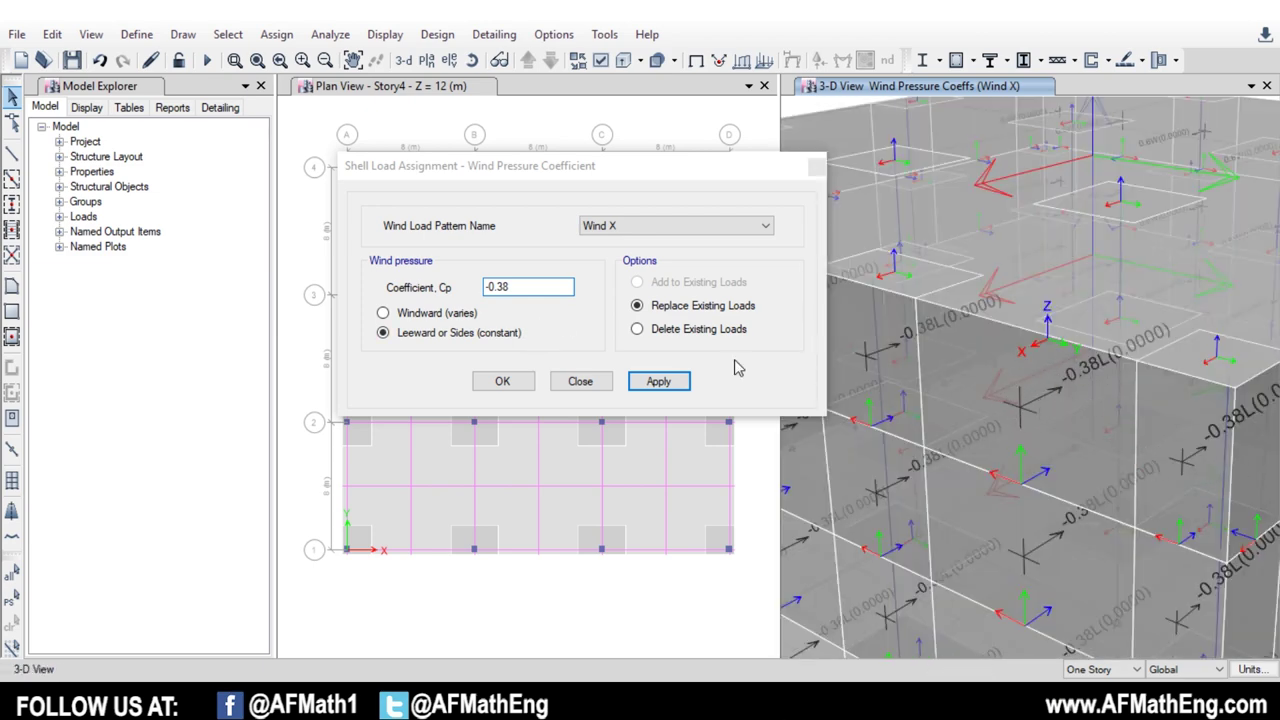
click(555, 386)
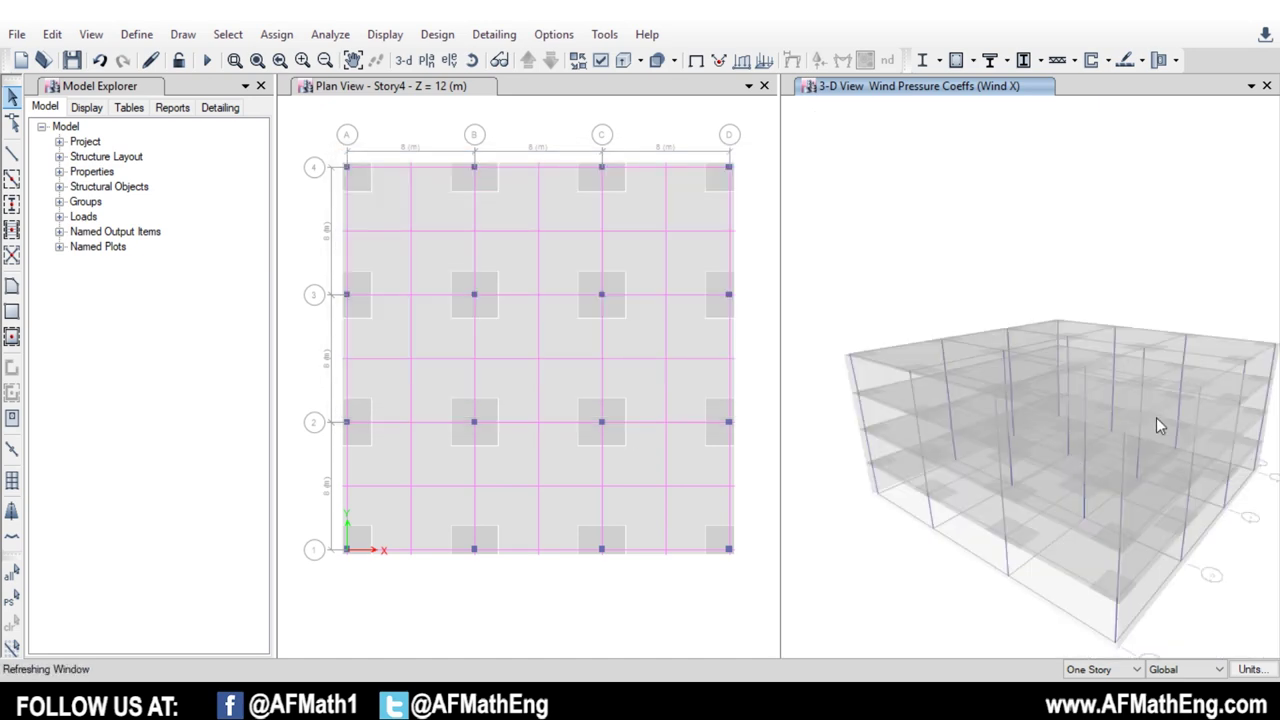
Run the analysis and show the Dead deformed shape in a single enlarged 3-D window
shift+middle_drag(1158, 425, 1050, 470)
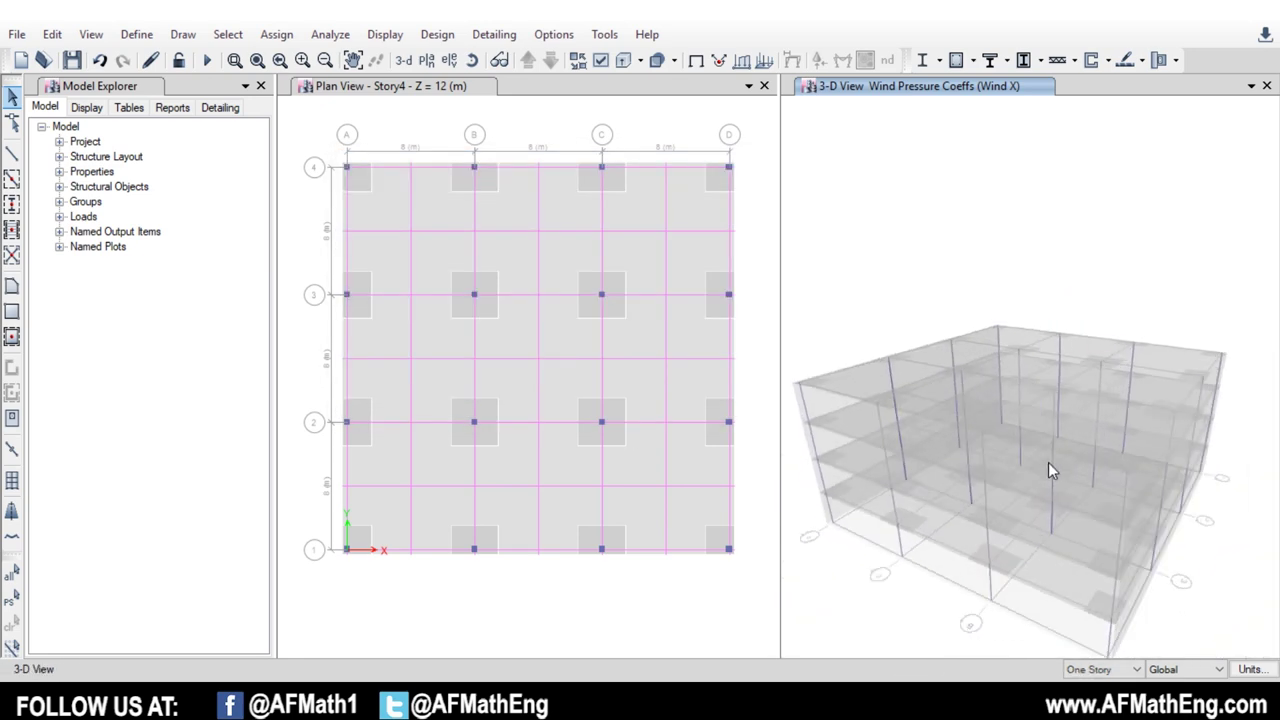
click(207, 60)
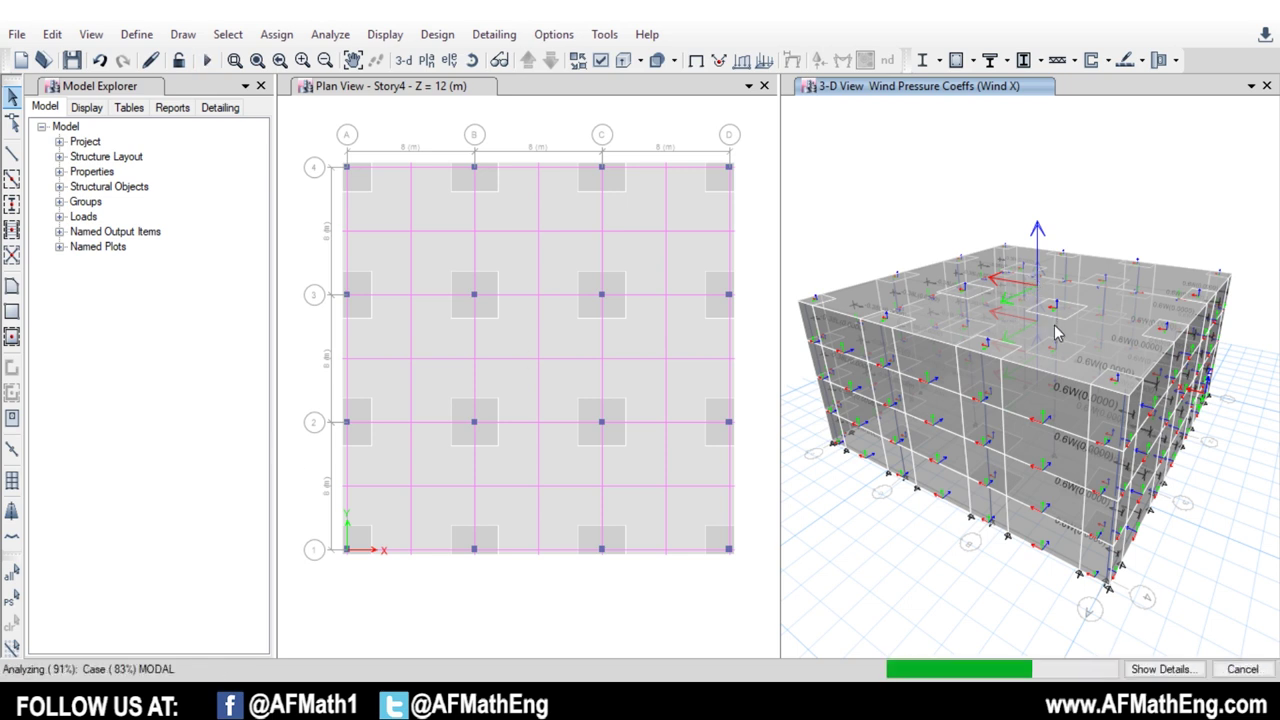
mouse_move(1052, 328)
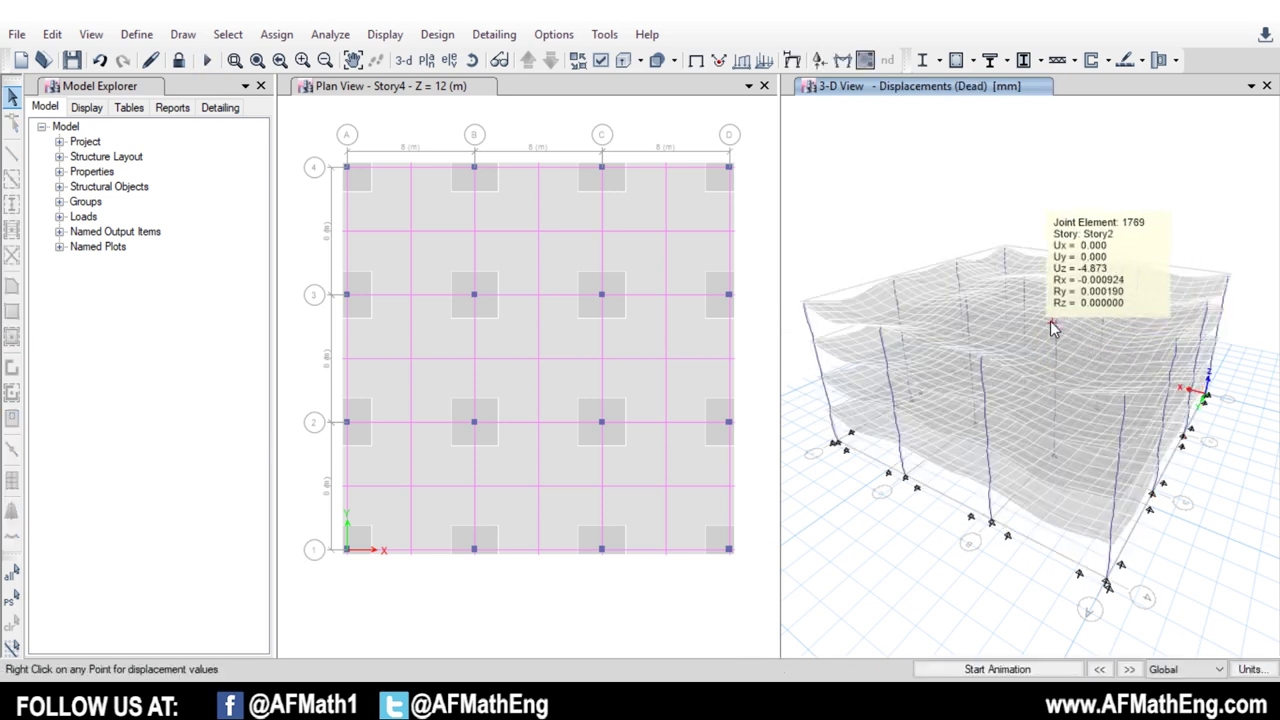
mouse_move(886, 292)
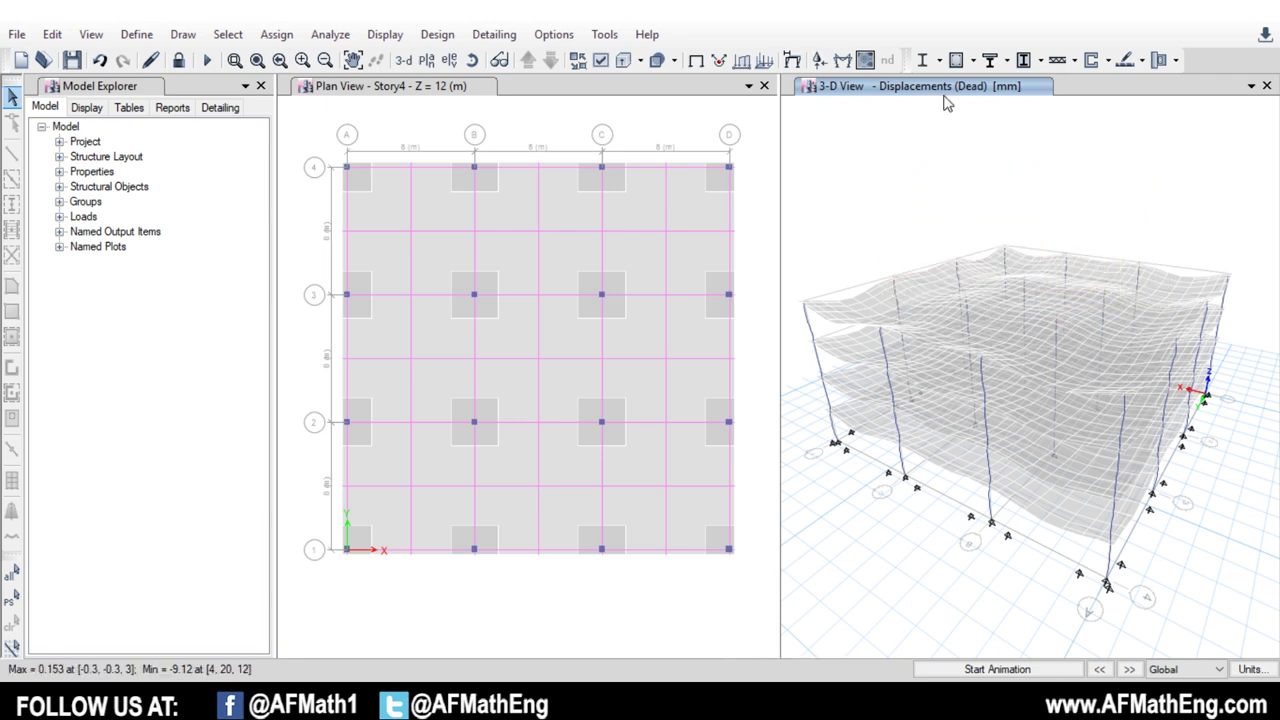
click(764, 86)
mouse_move(890, 288)
key(F4)
scroll(831, 268, down, 5)
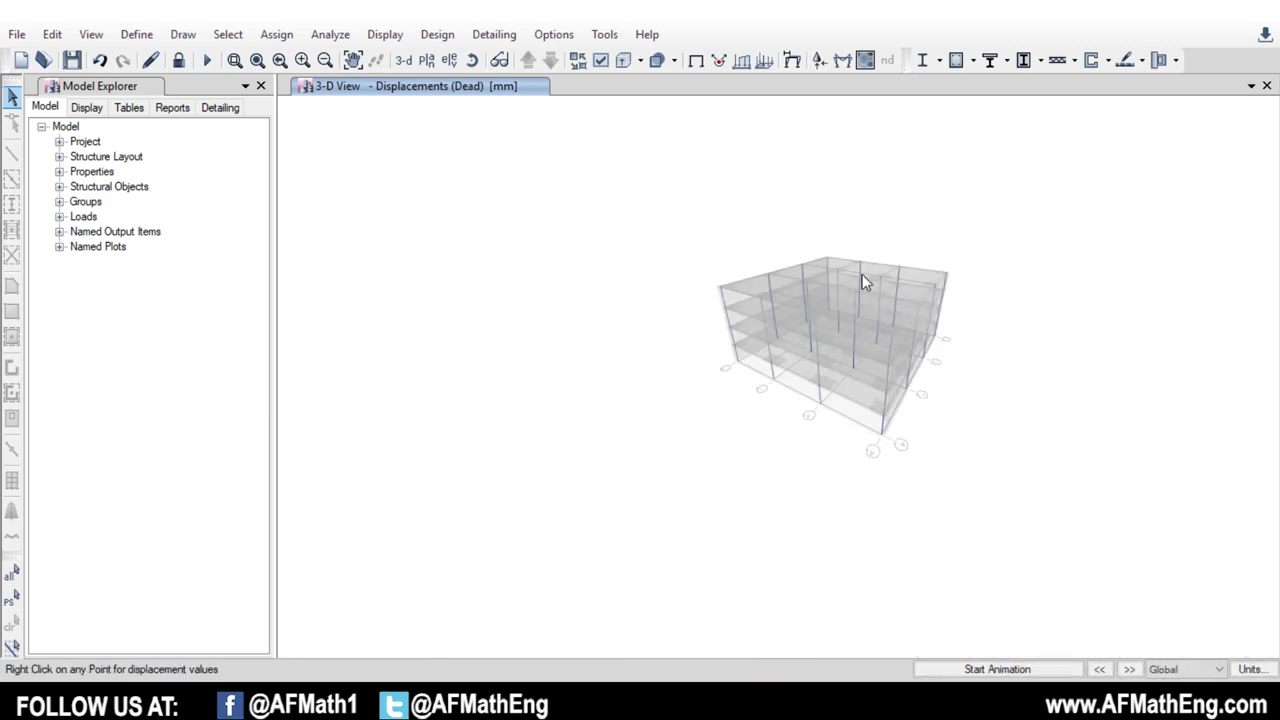
scroll(830, 340, up, 5)
scroll(950, 300, up, 1)
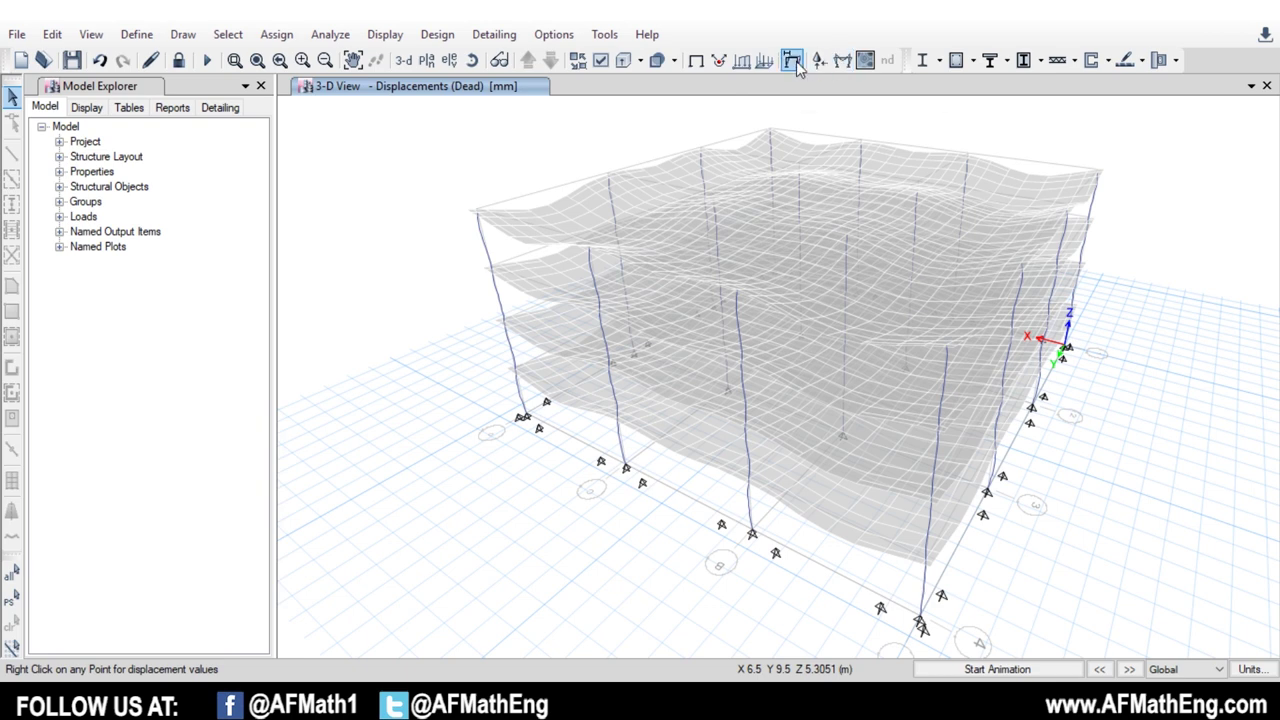
click(791, 60)
Display and animate the Wind X deformed shape
click(545, 174)
click(502, 219)
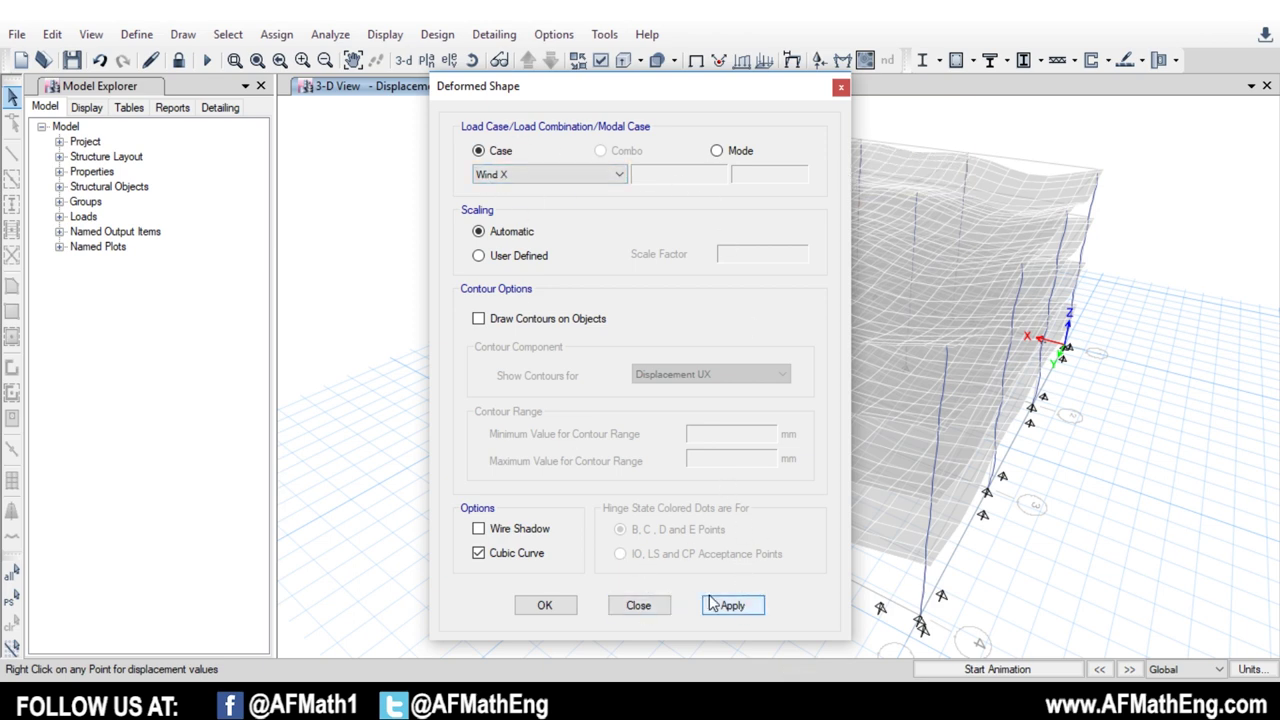
click(543, 606)
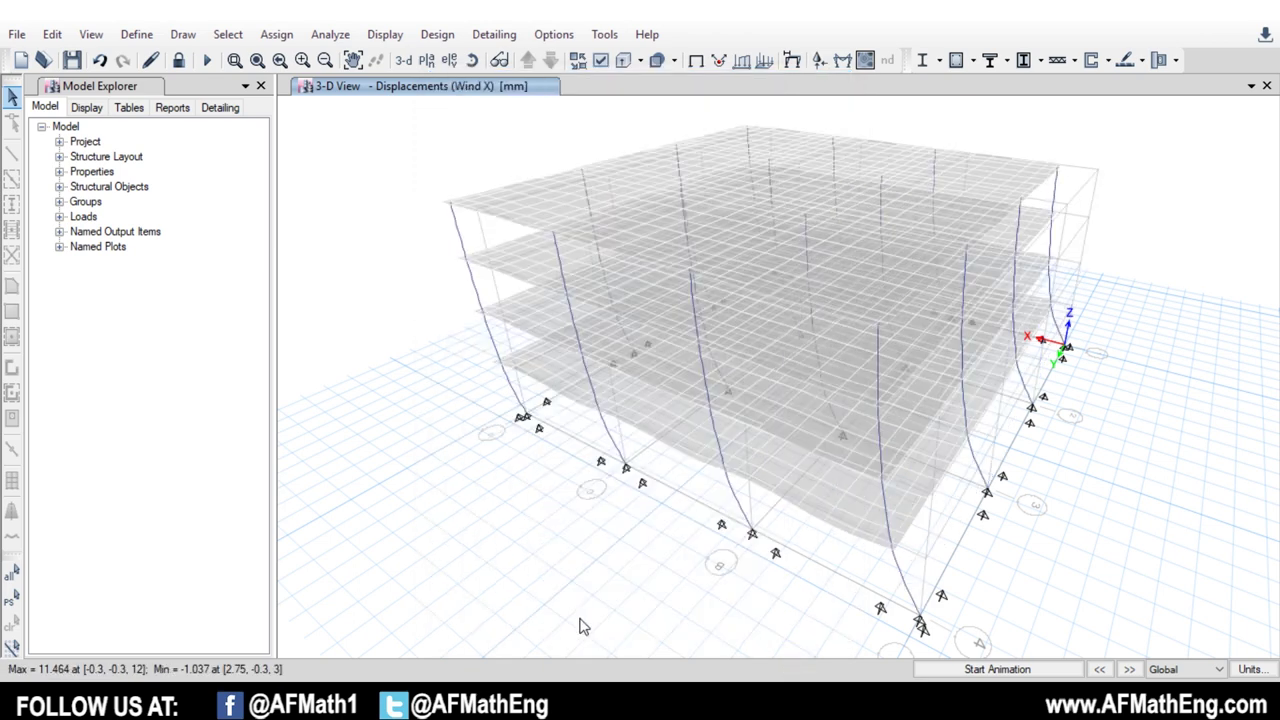
shift+middle_drag(871, 444, 891, 382)
scroll(975, 439, down, 3)
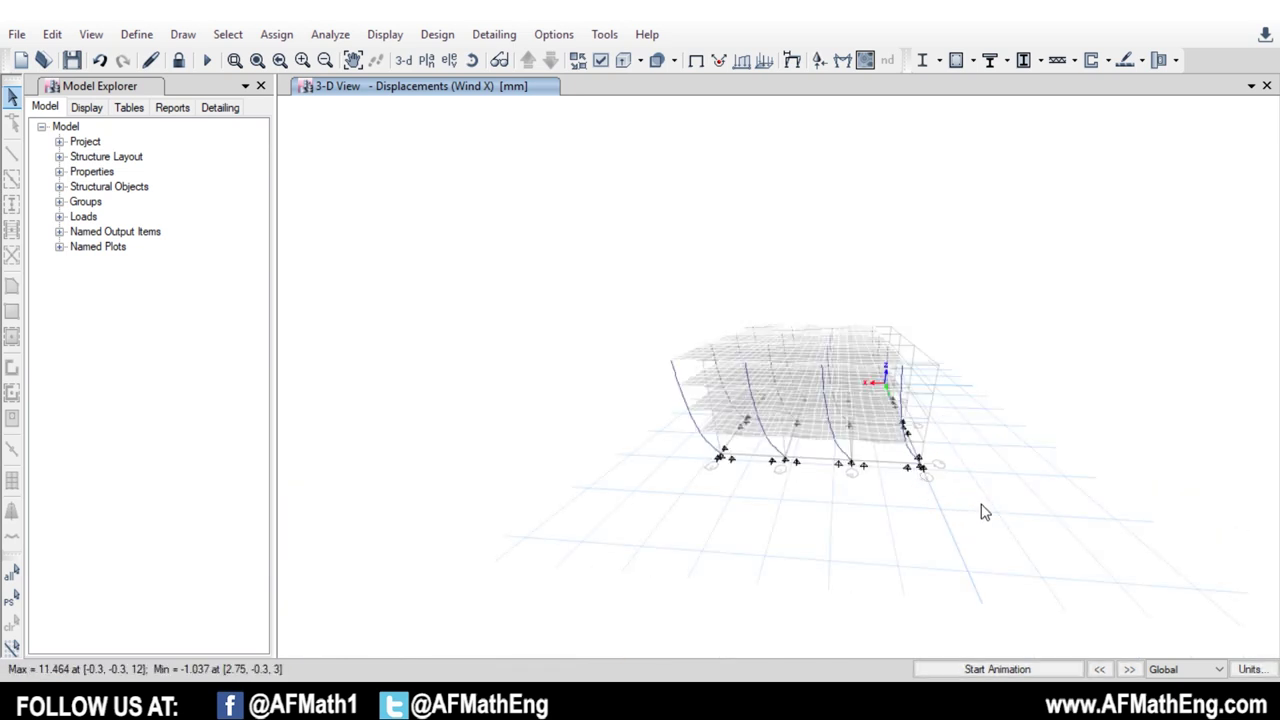
click(1058, 670)
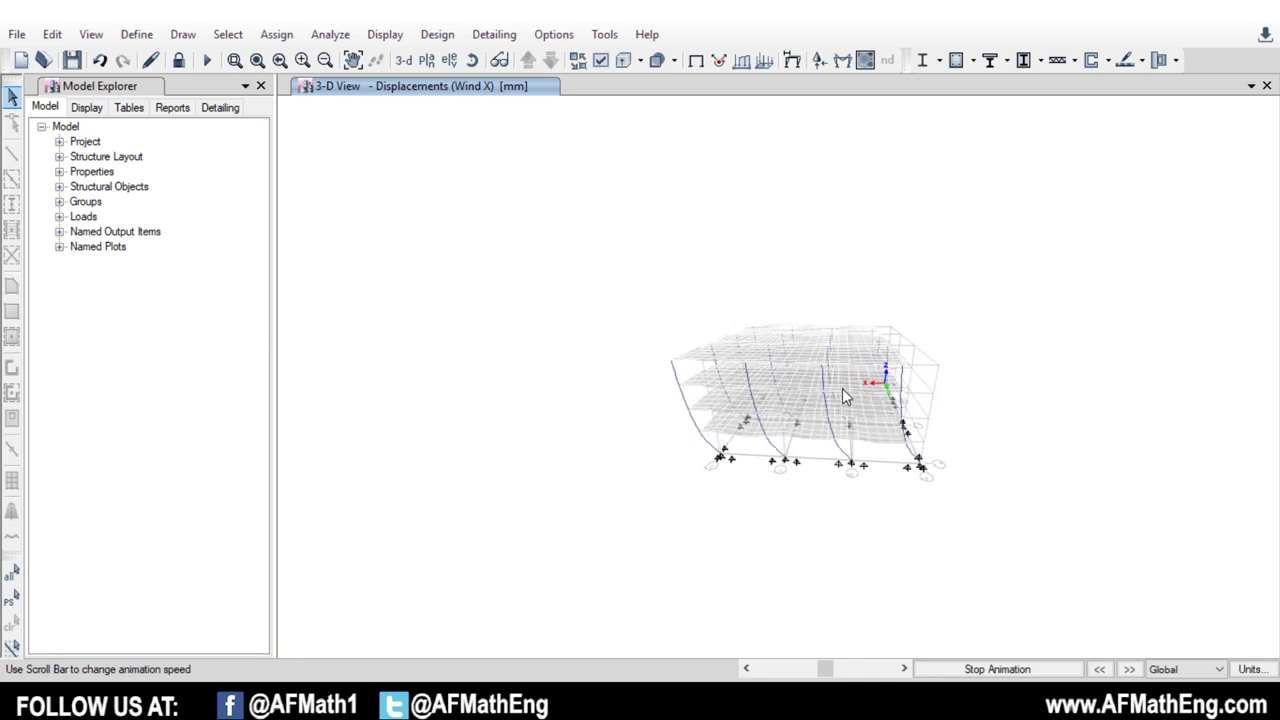
Read Wind X displacements at several top-floor joints, up to 11.464 mm at Story4
scroll(842, 388, up, 3)
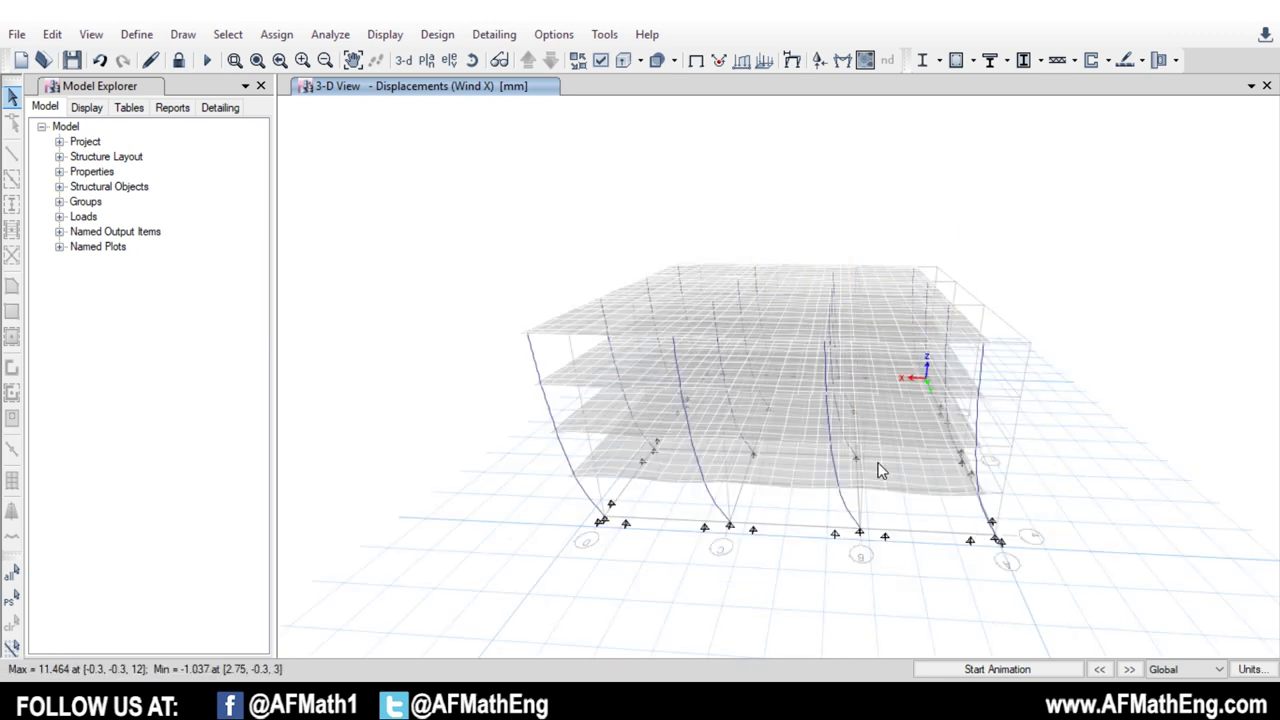
mouse_move(809, 331)
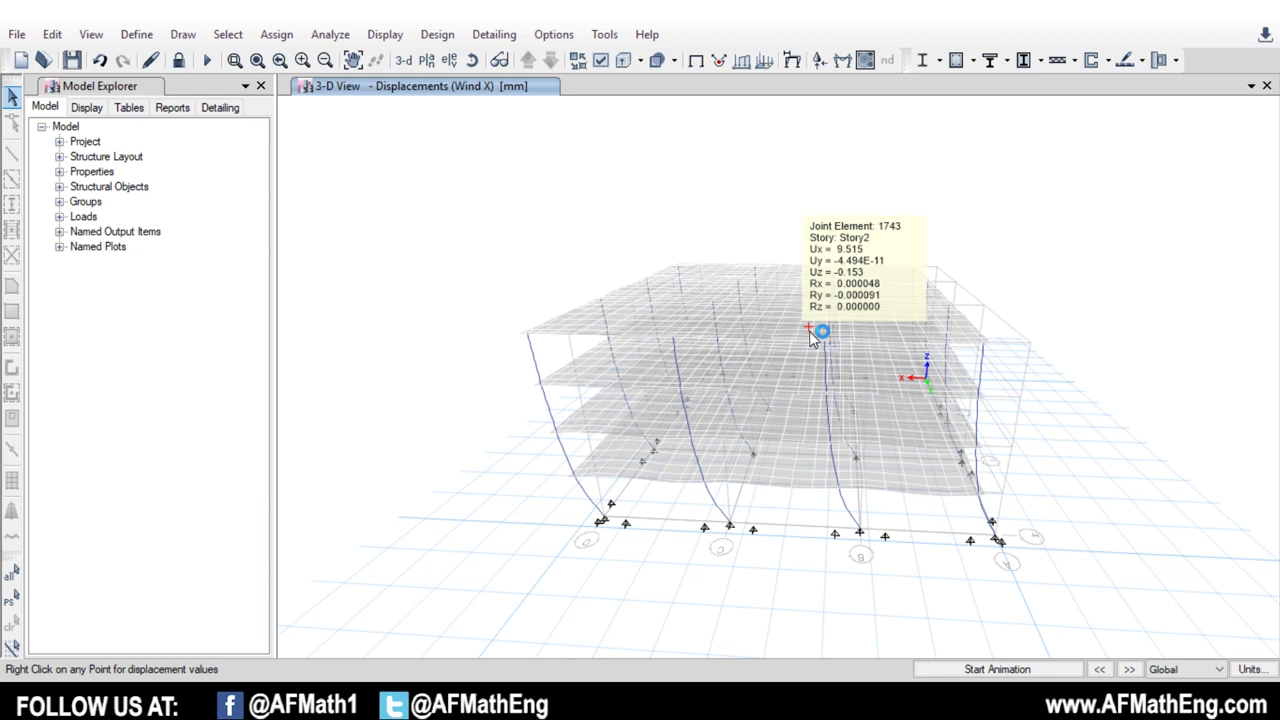
mouse_move(699, 329)
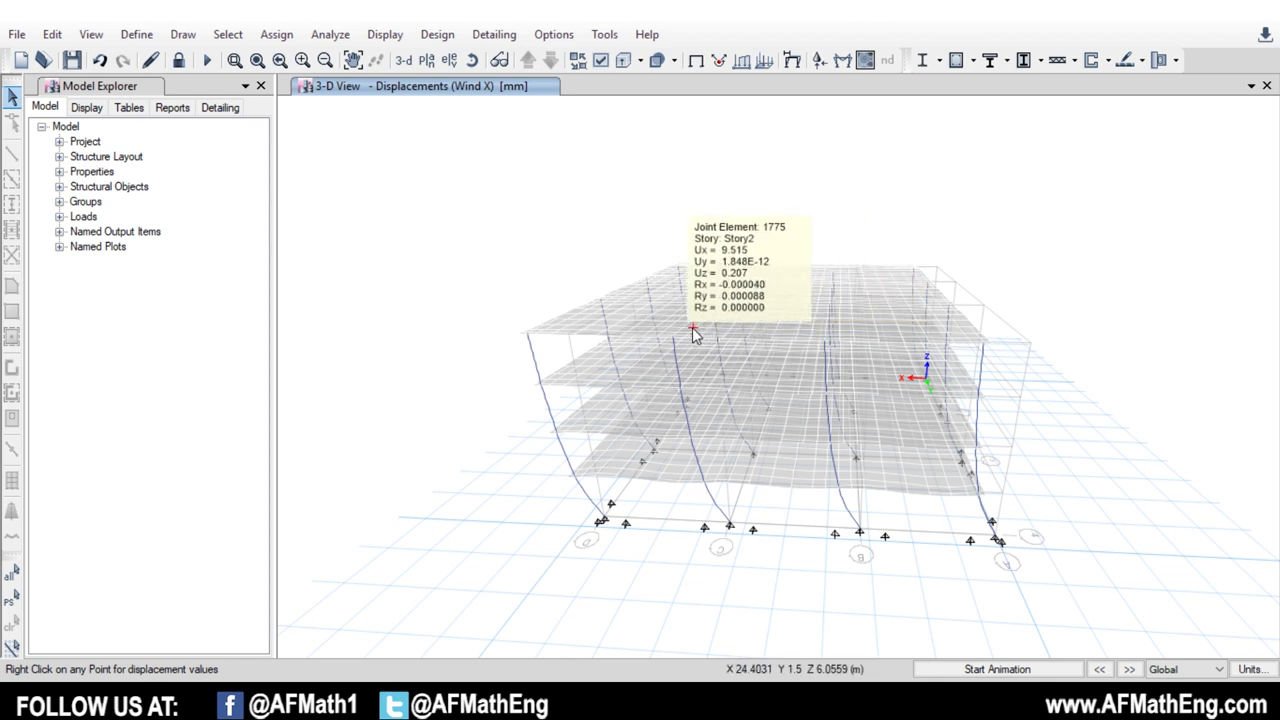
mouse_move(554, 320)
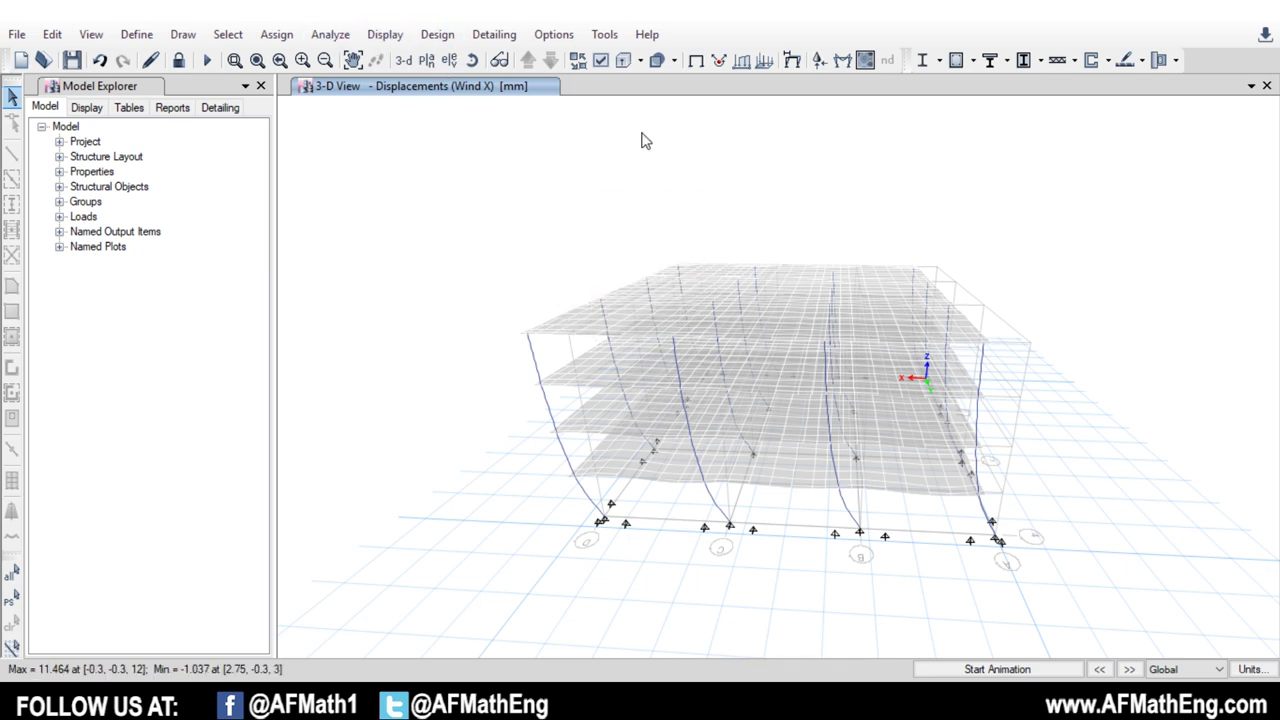
click(841, 62)
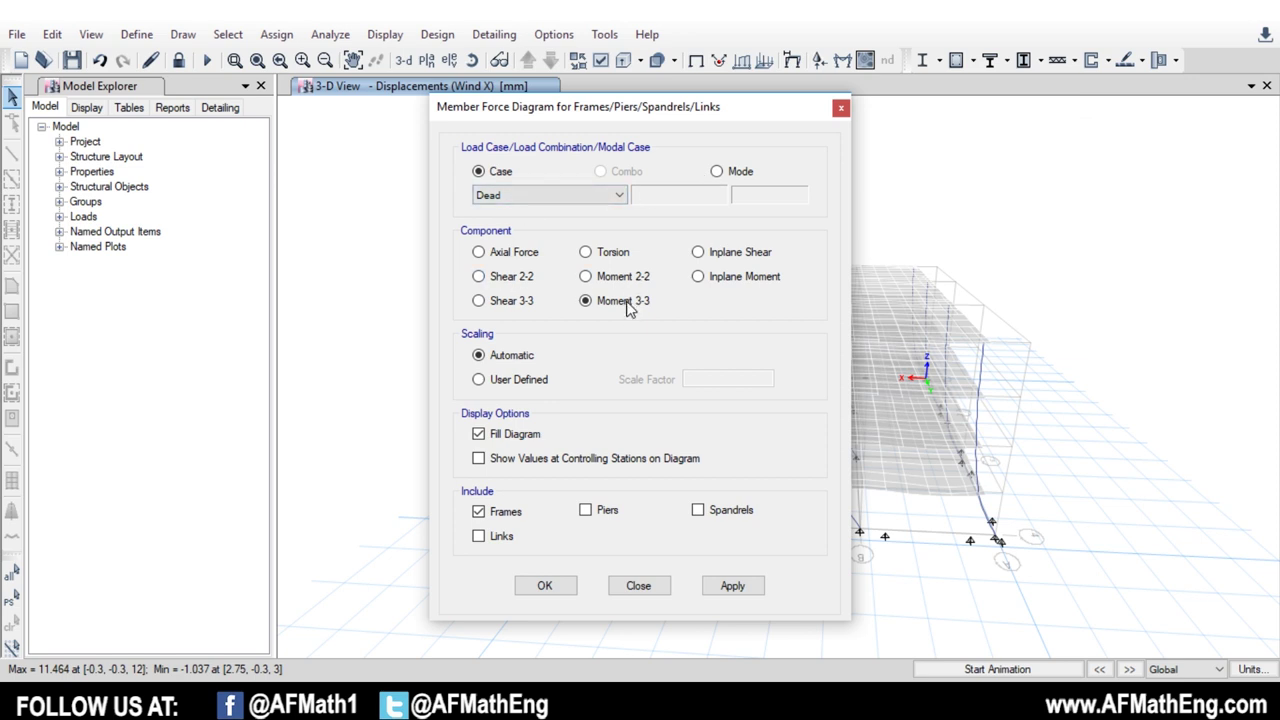
Show the Wind X Moment 3-3 diagram and inspect top-story column moments of about -2.8 to -3.0 kN-m
click(508, 198)
click(506, 244)
click(544, 586)
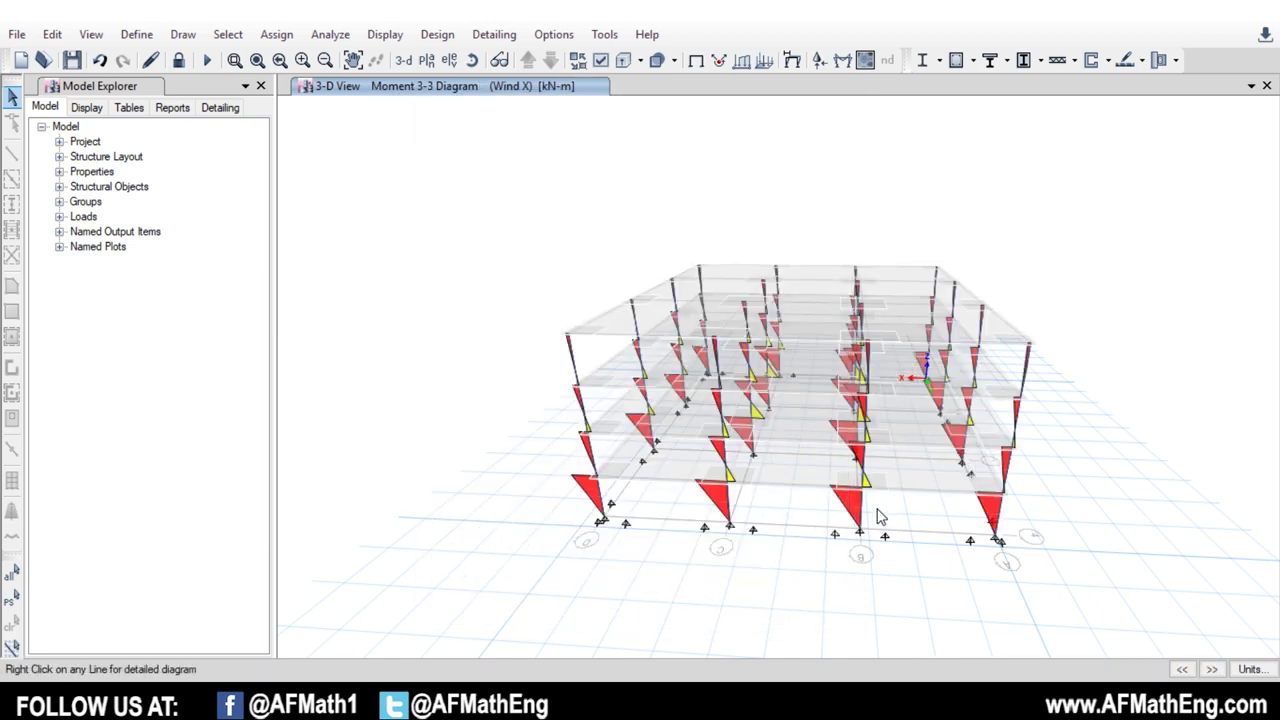
scroll(877, 517, up, 3)
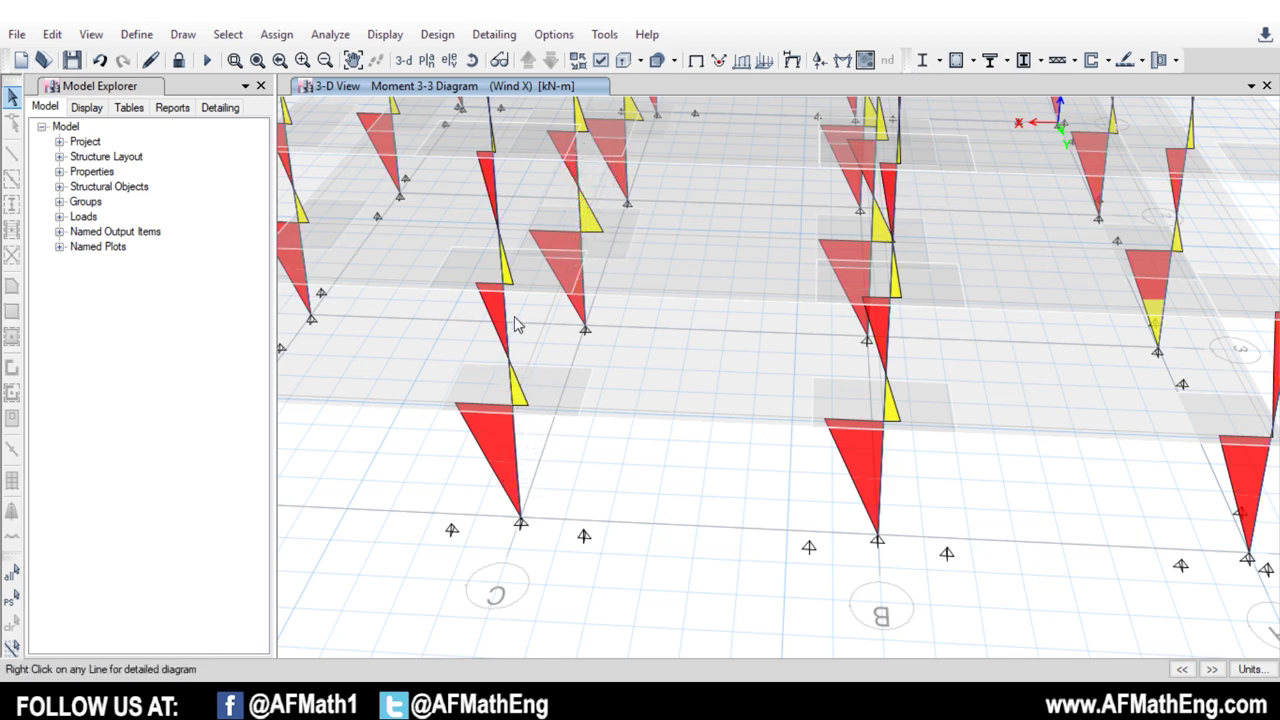
middle_drag(515, 333, 640, 374)
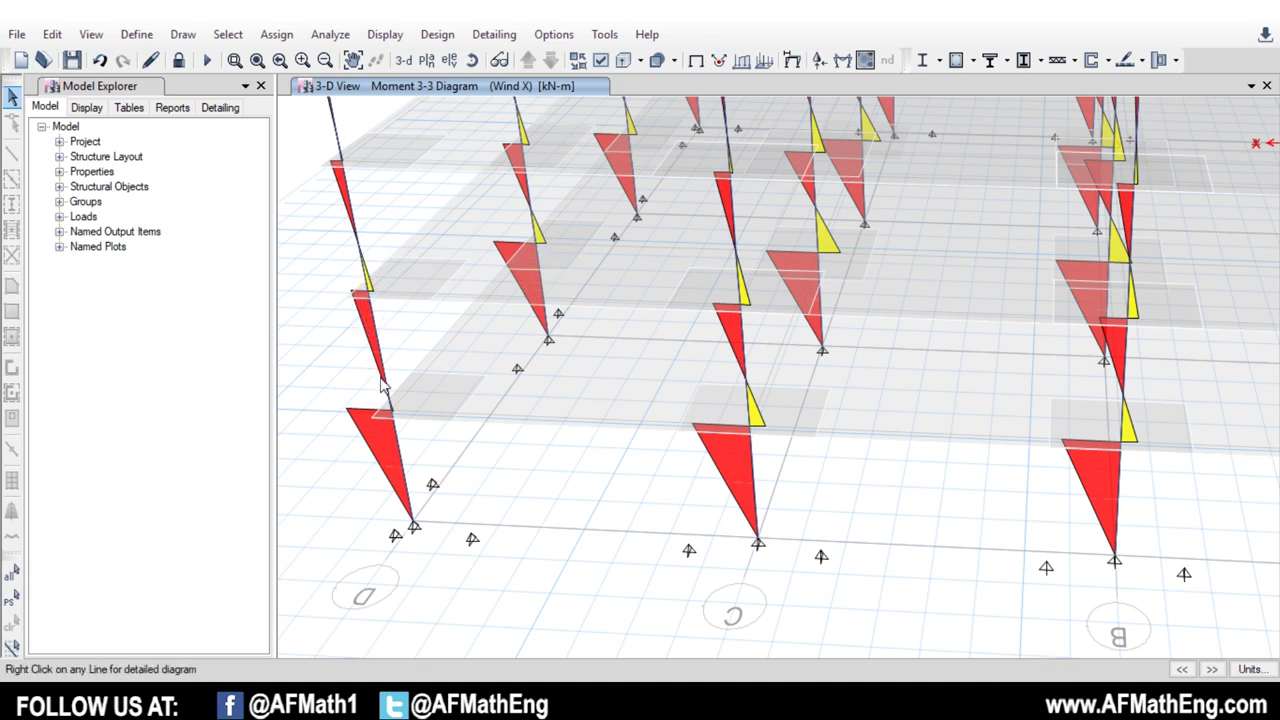
scroll(928, 302, down, 4)
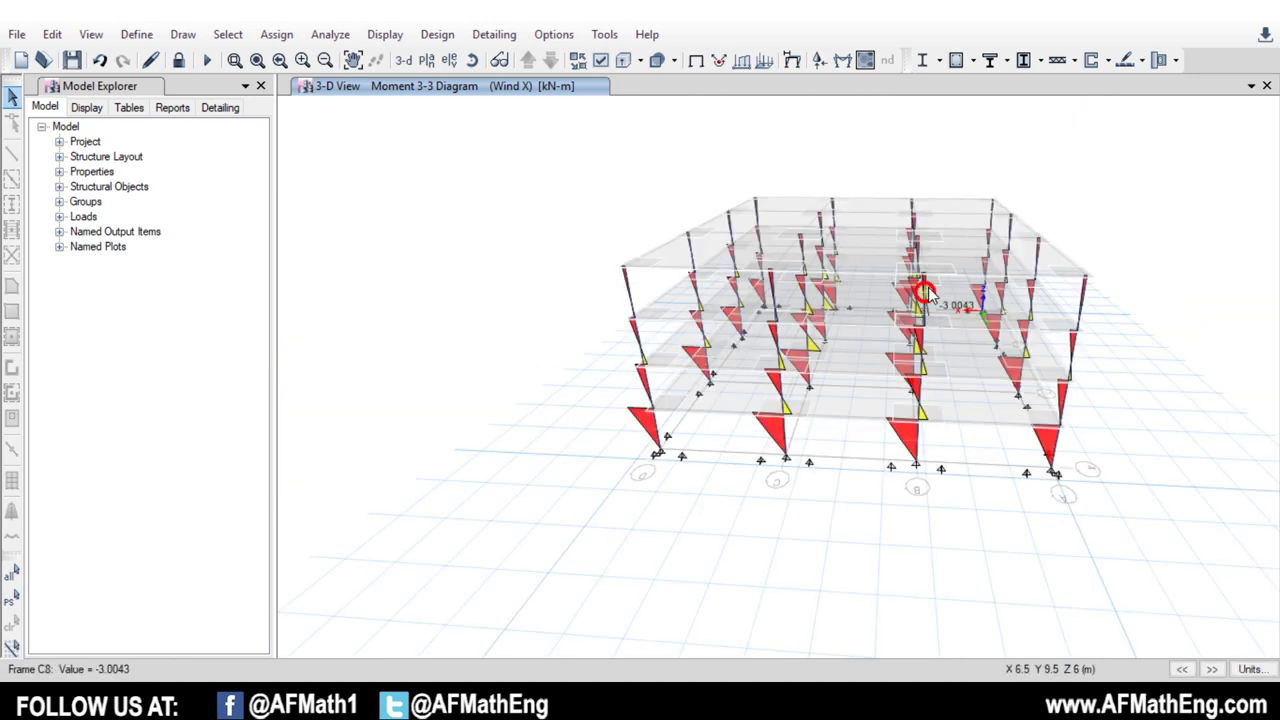
scroll(929, 303, up, 4)
scroll(980, 207, down, 5)
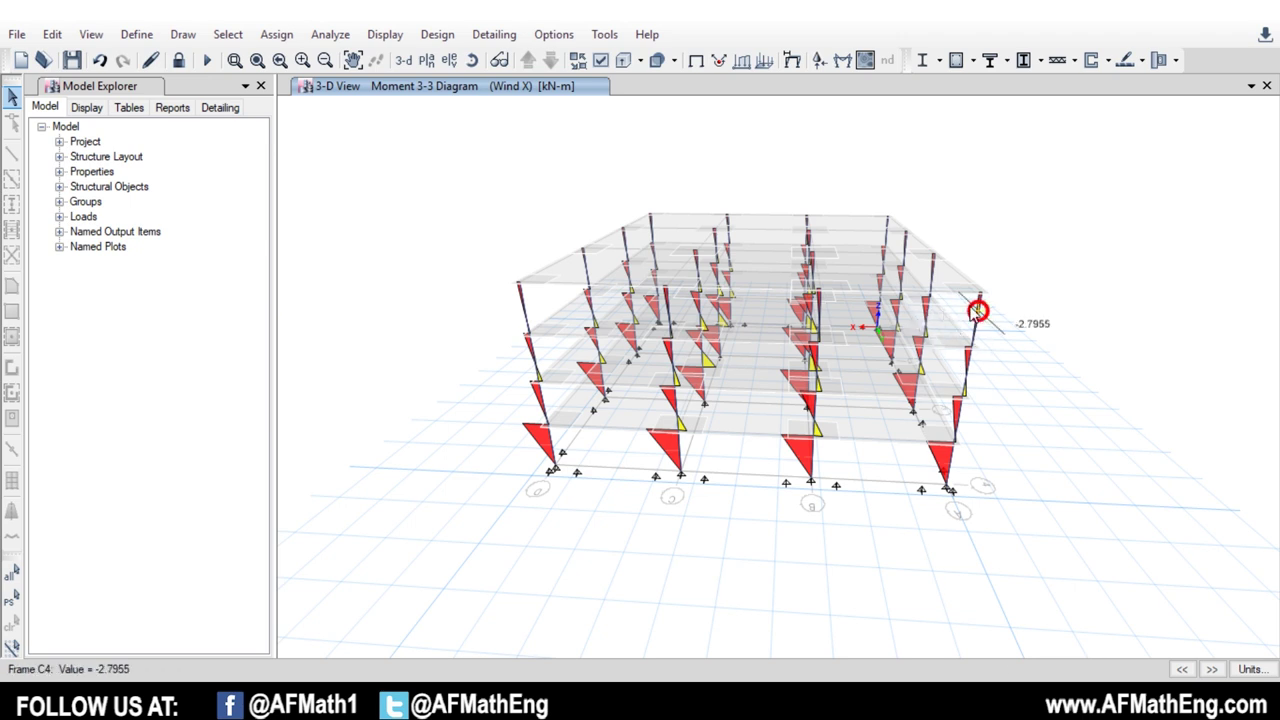
click(390, 36)
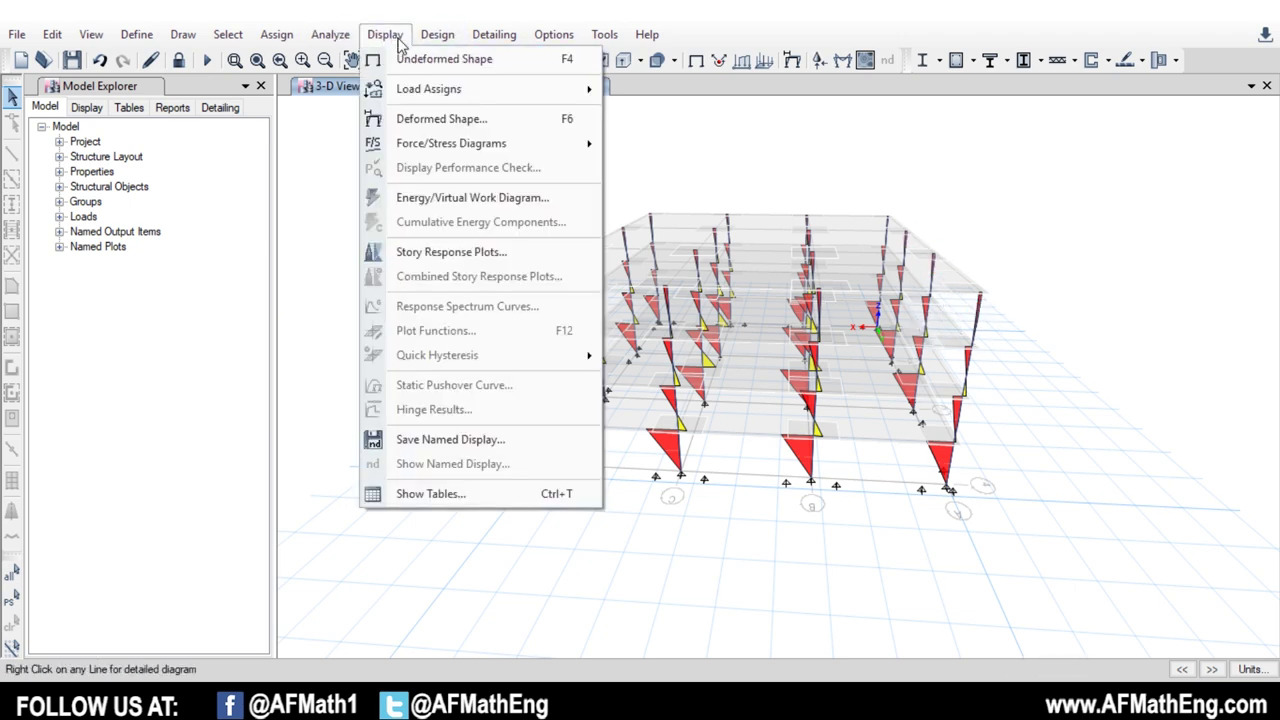
click(783, 79)
key(F8)
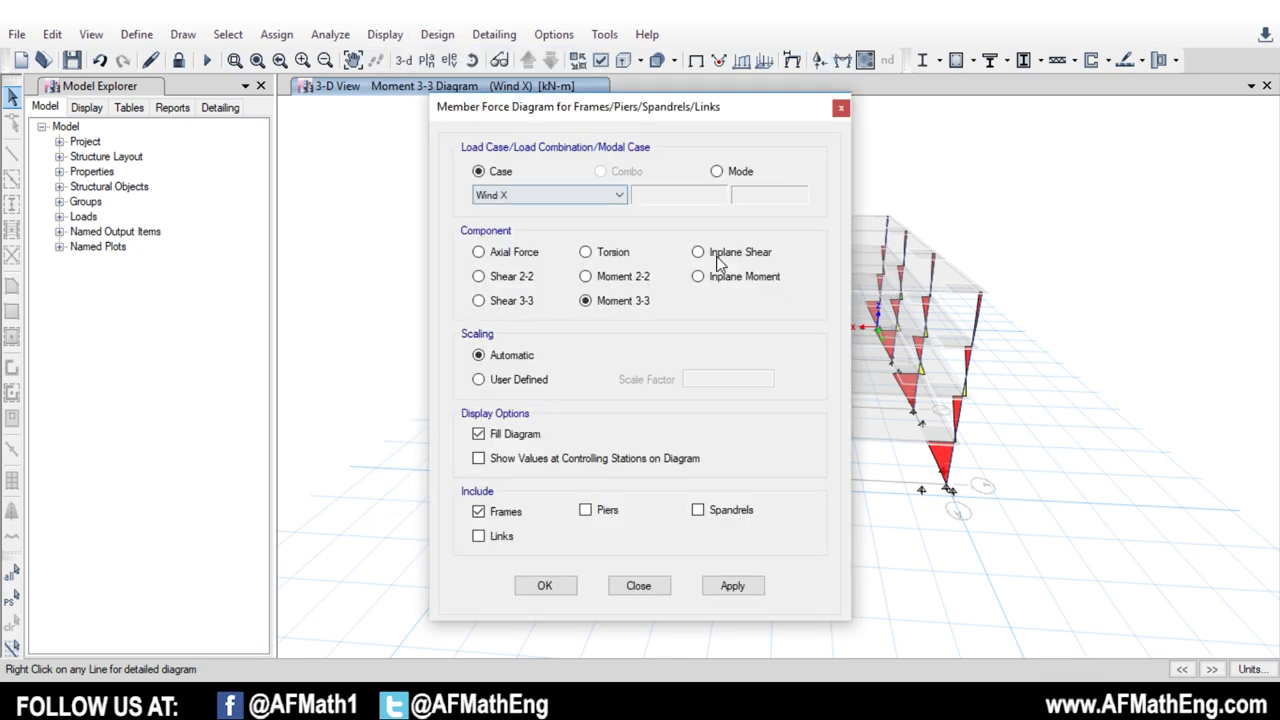
click(841, 107)
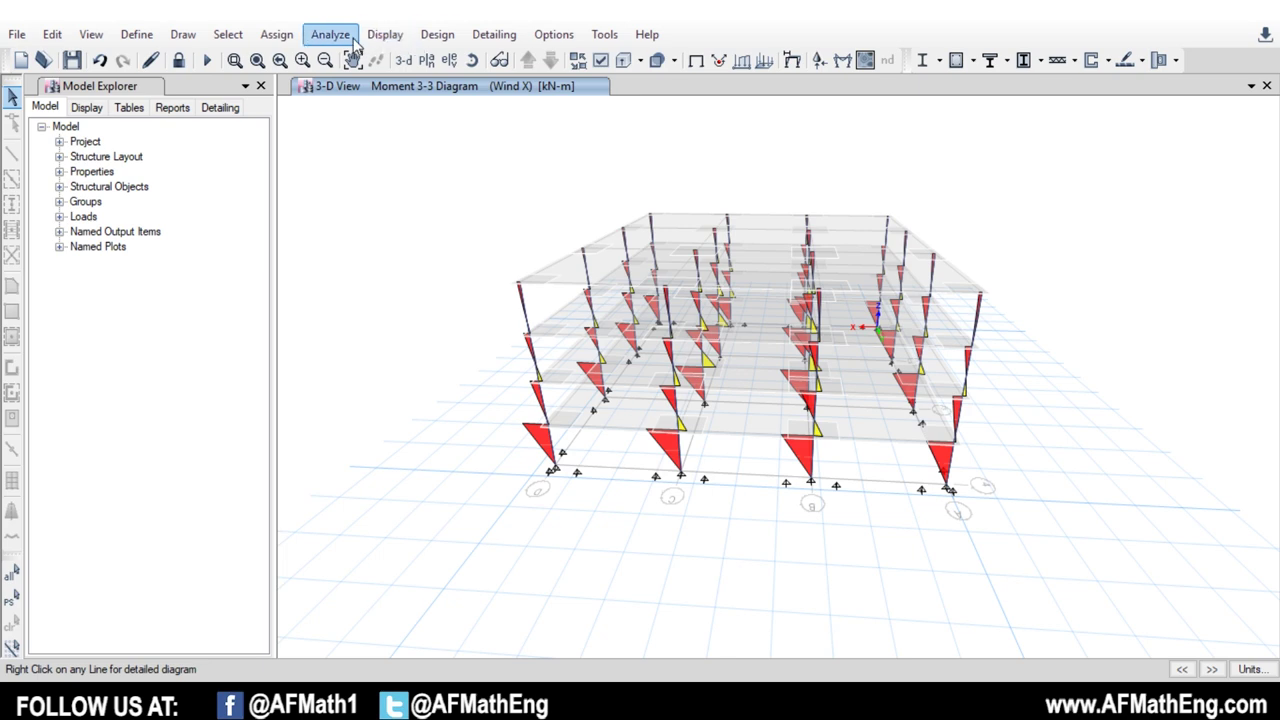
click(385, 34)
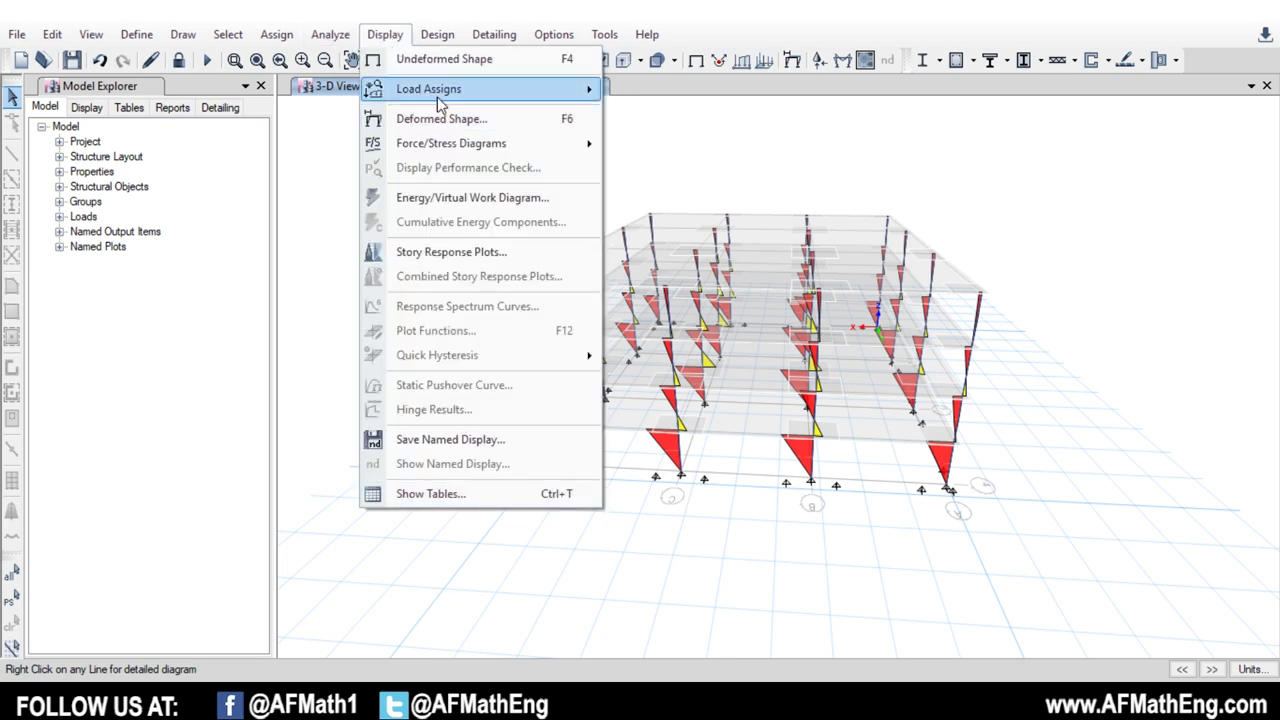
click(437, 34)
click(437, 34)
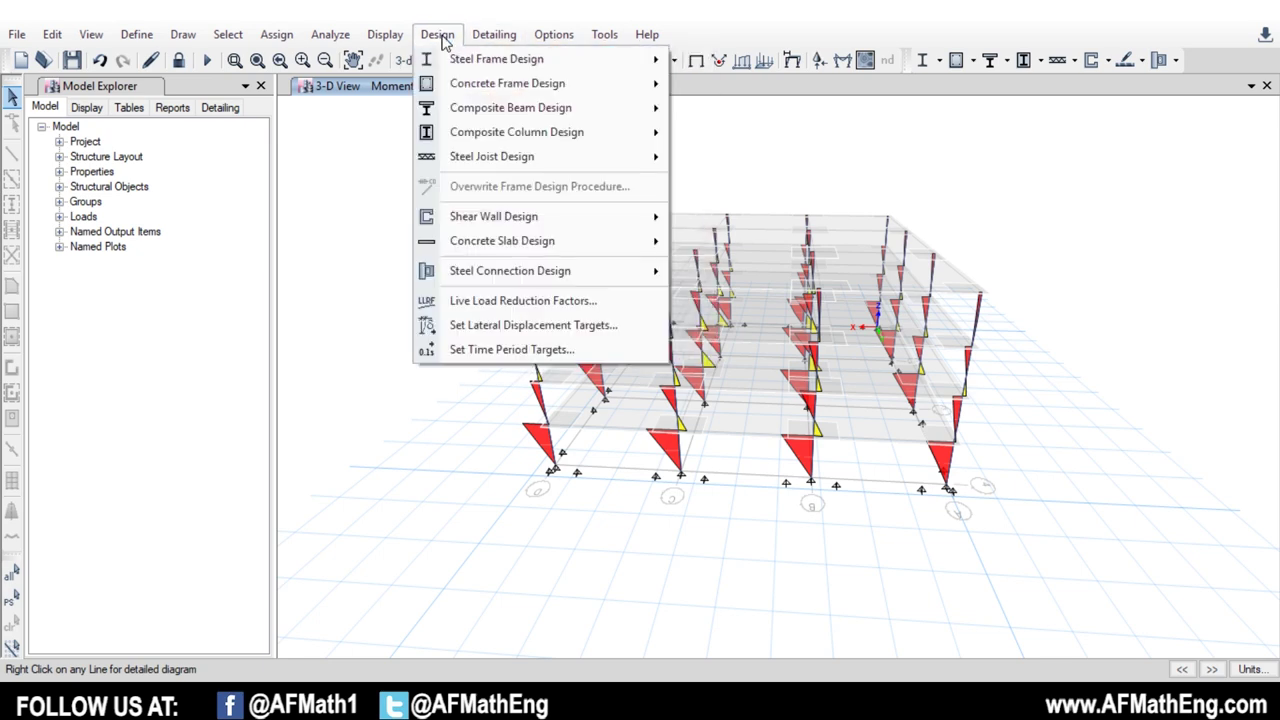
click(457, 250)
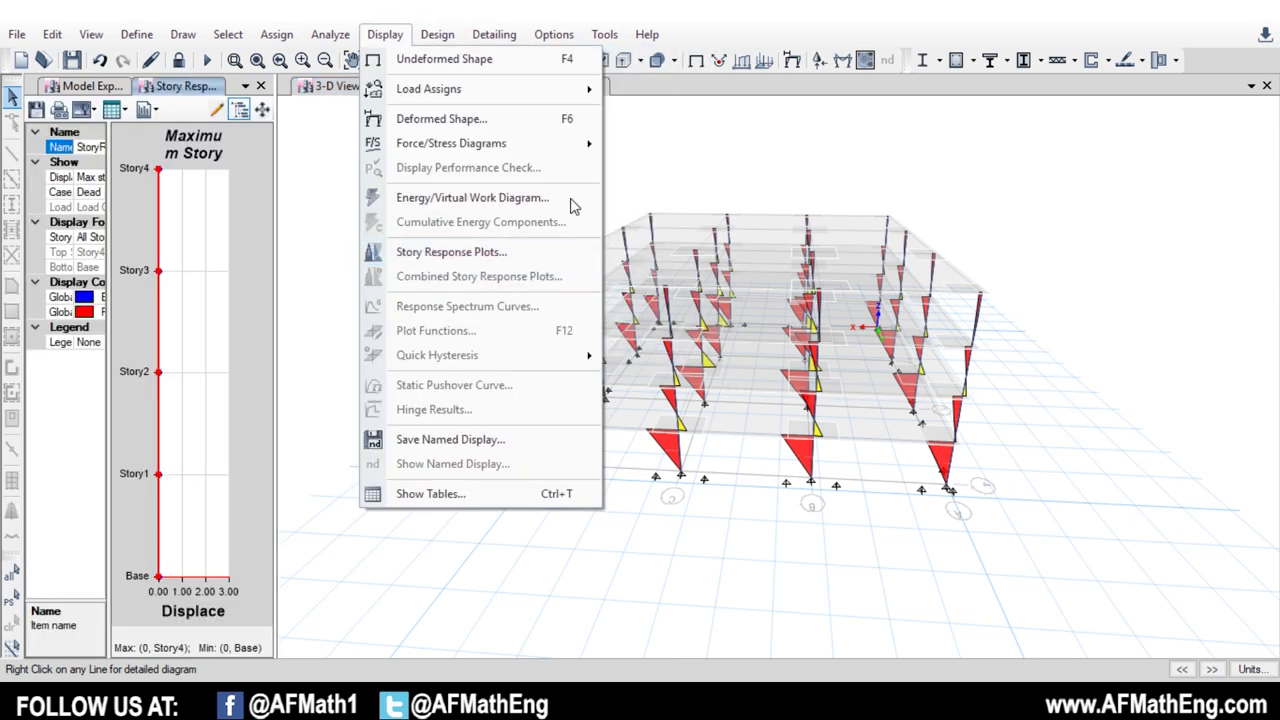
Open a Story Response plot, view auto lateral loads per story, then switch back to max story displacement
click(666, 171)
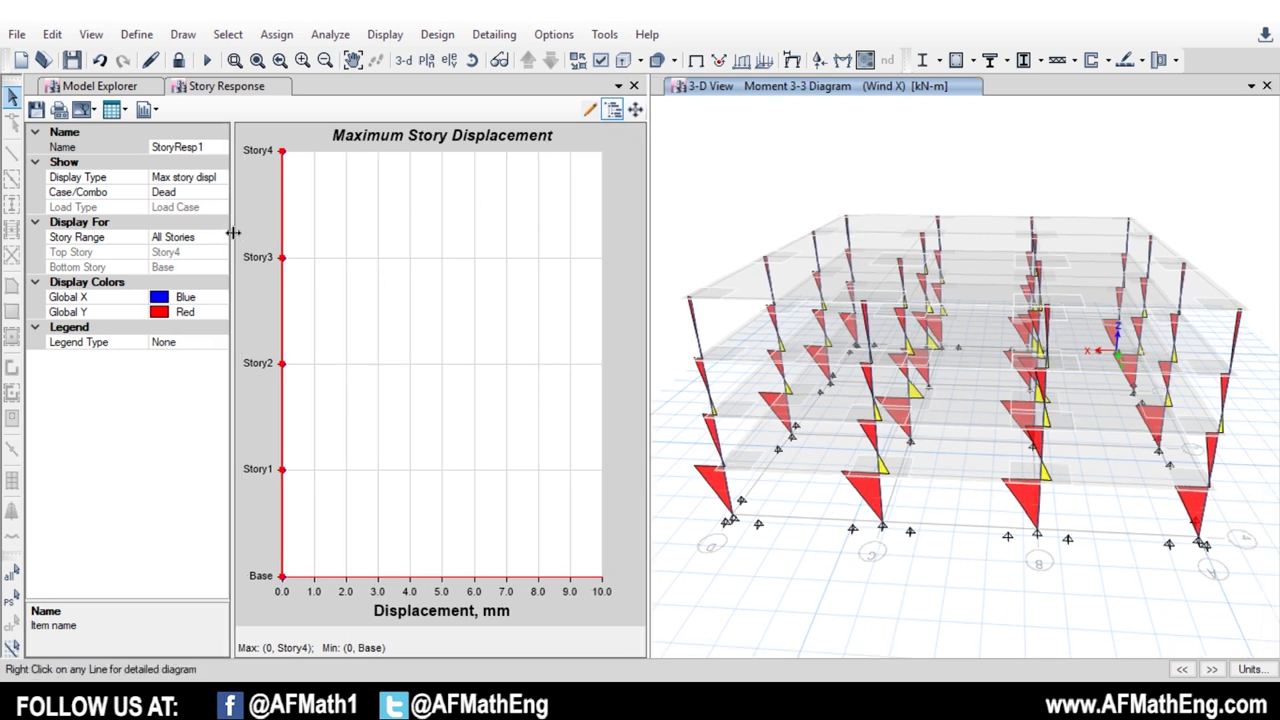
drag(233, 232, 240, 232)
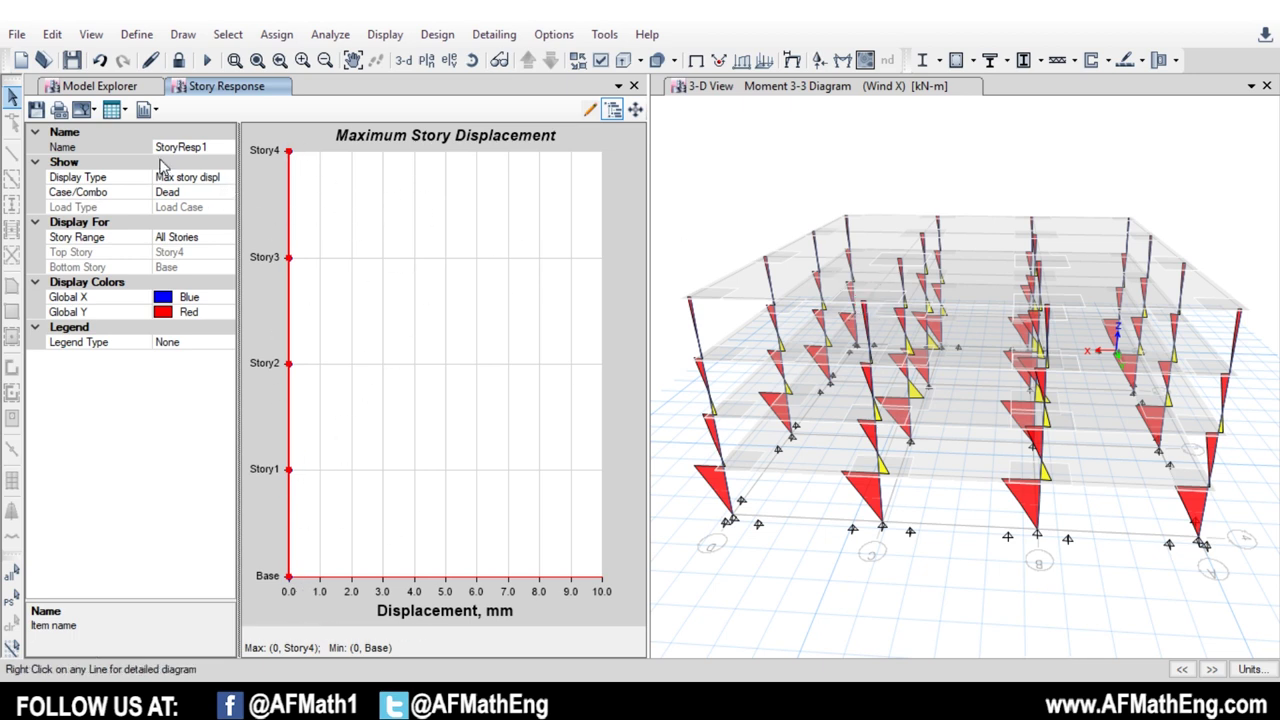
click(226, 177)
click(227, 177)
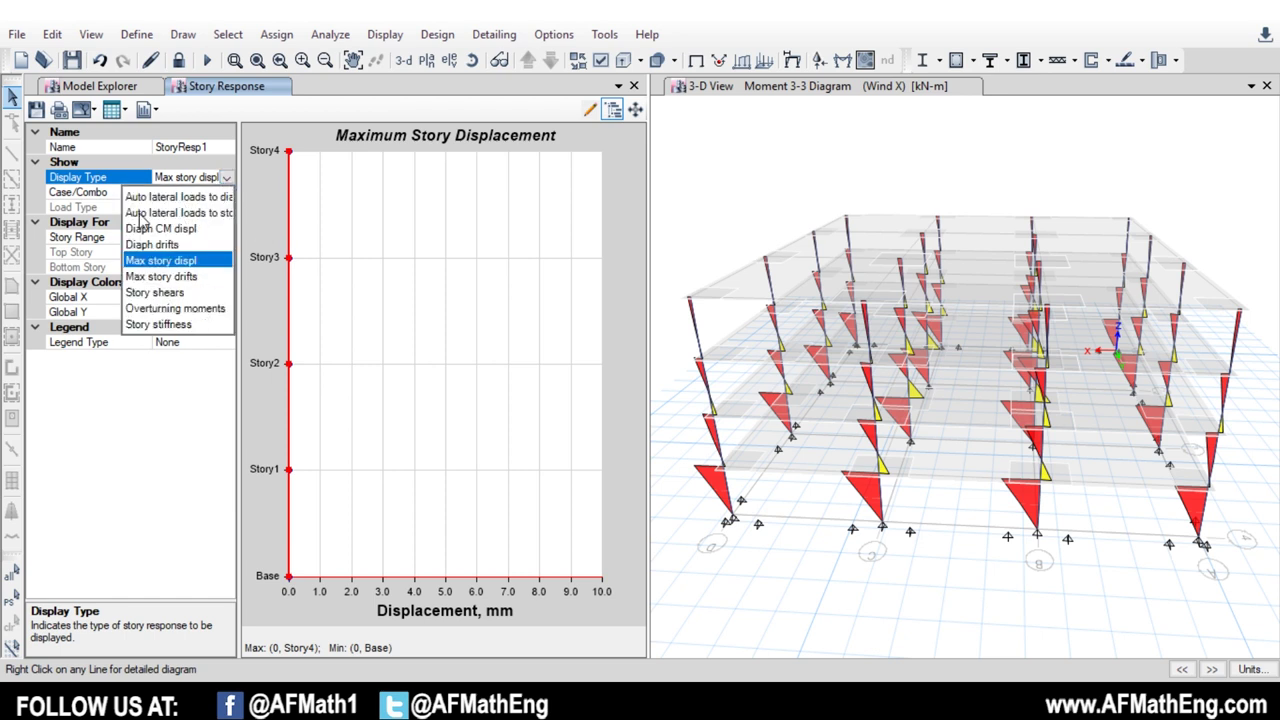
click(180, 213)
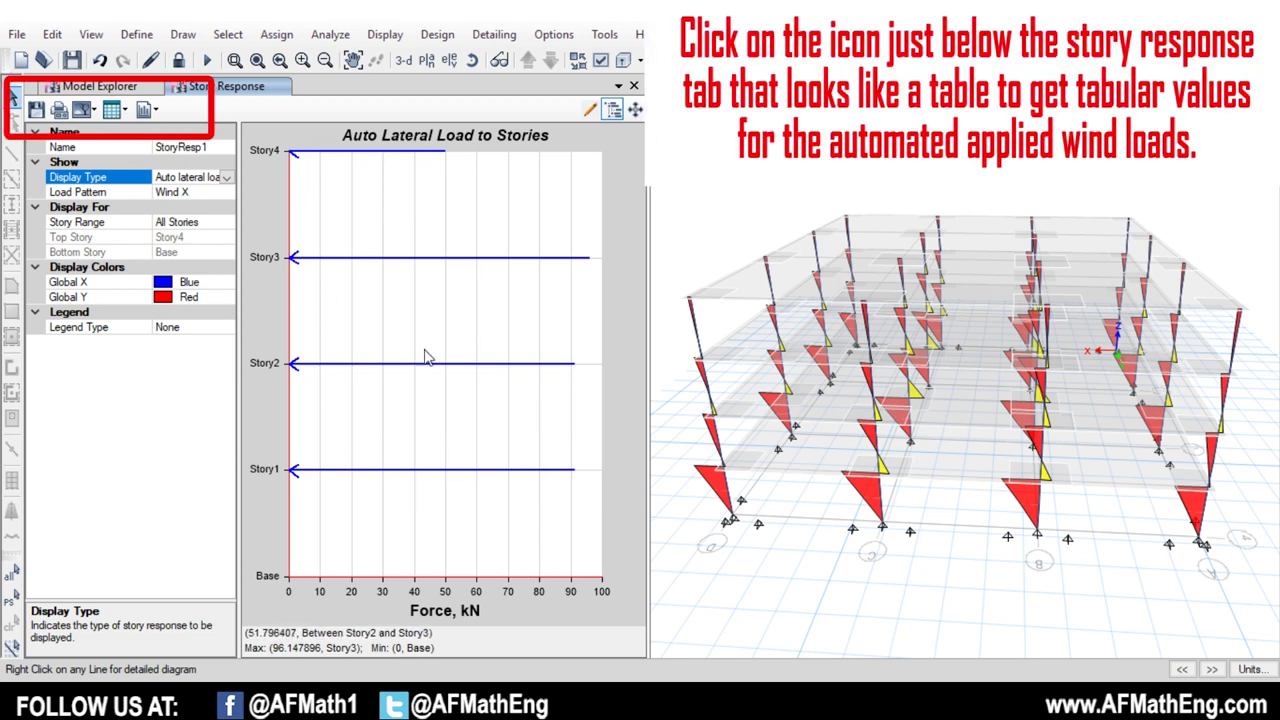
click(200, 177)
click(178, 262)
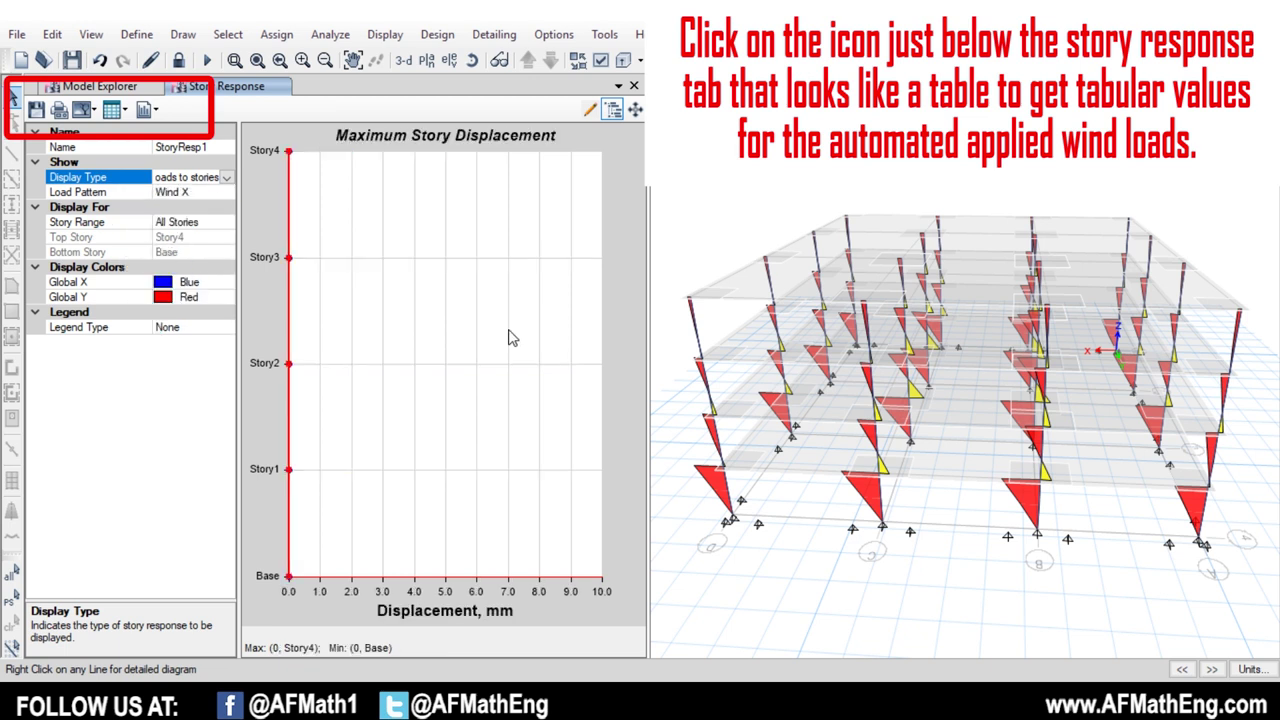
Plot Wind X maximum story displacements, peaking at 11.464 mm at Story4
click(214, 191)
click(227, 192)
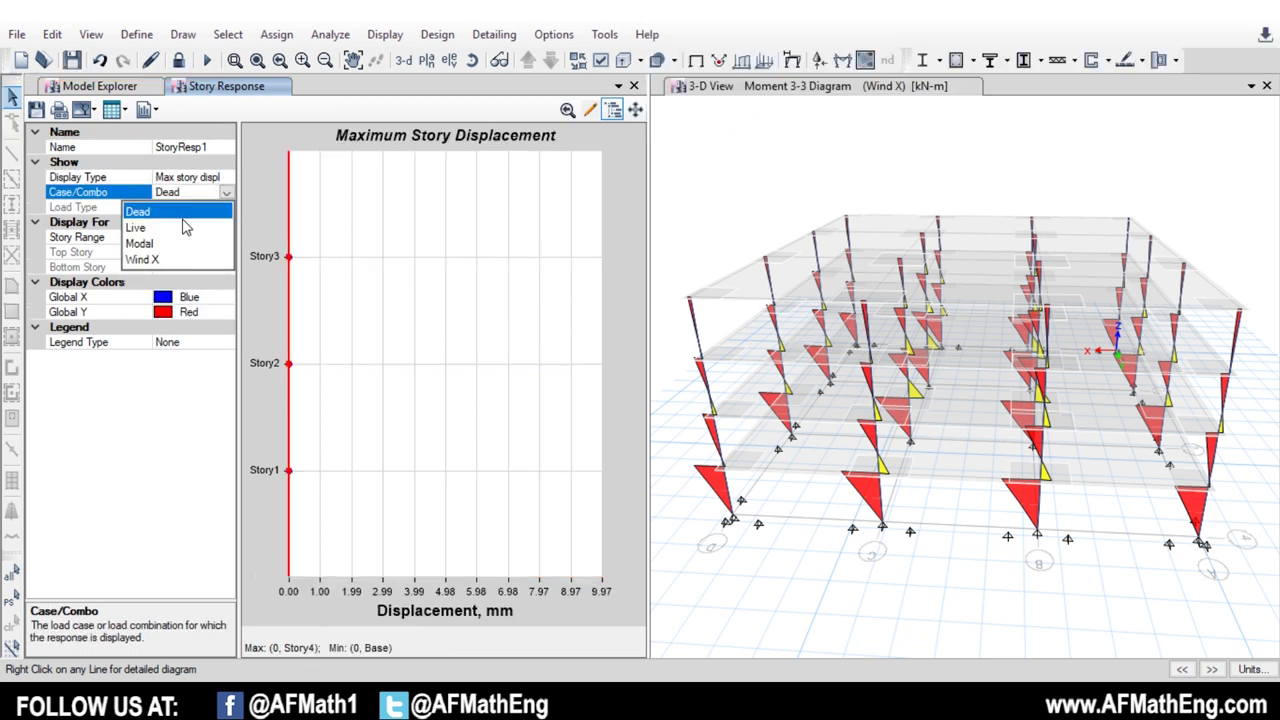
click(168, 261)
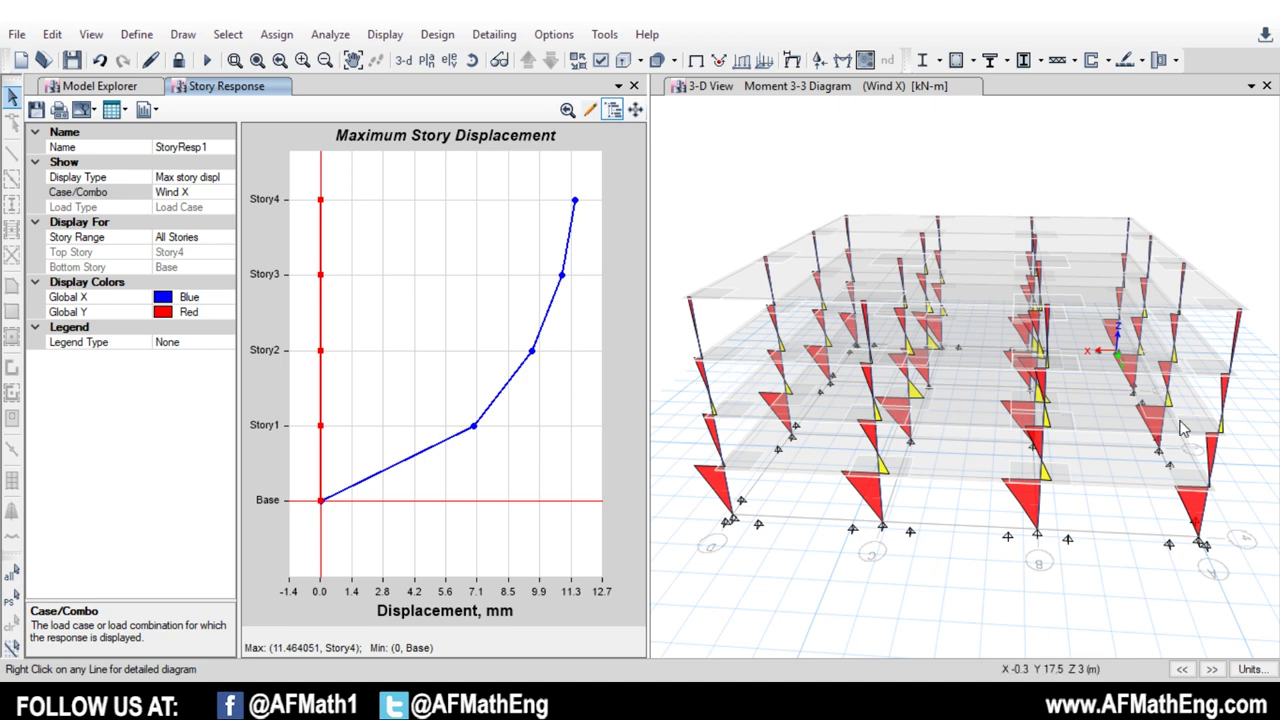
scroll(1154, 486, up, 3)
scroll(775, 538, down, 3)
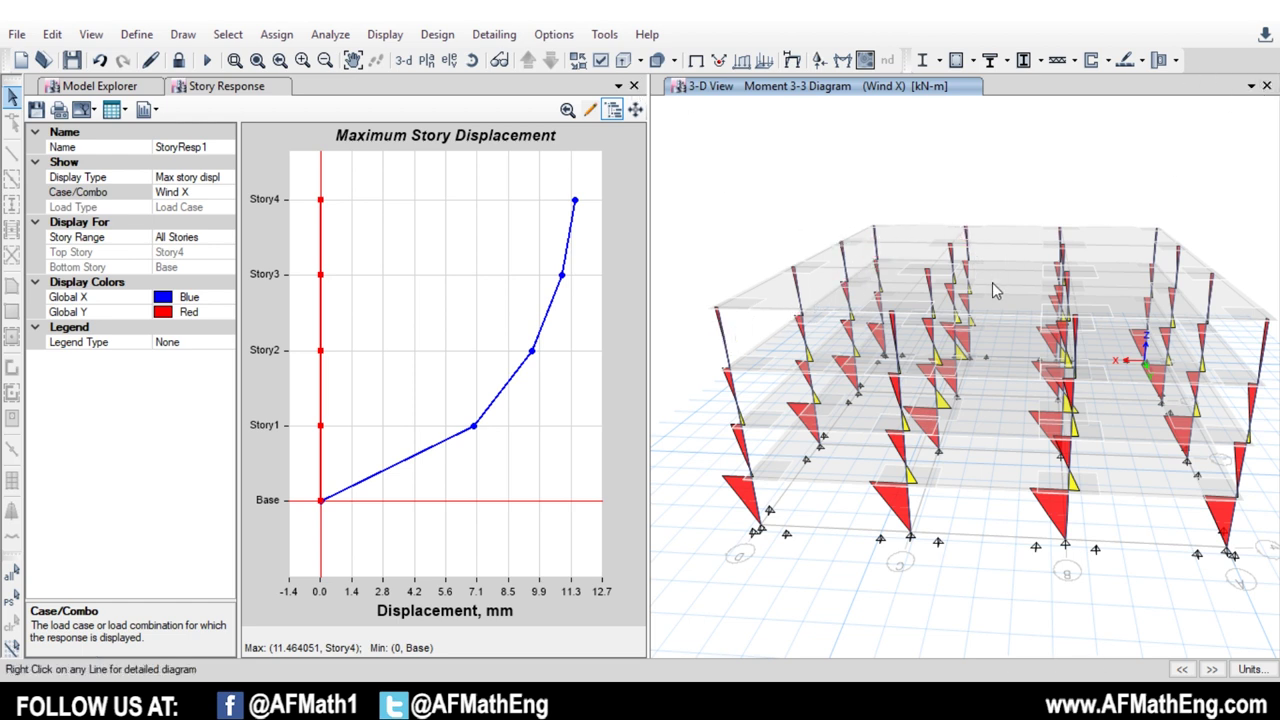
mouse_move(970, 235)
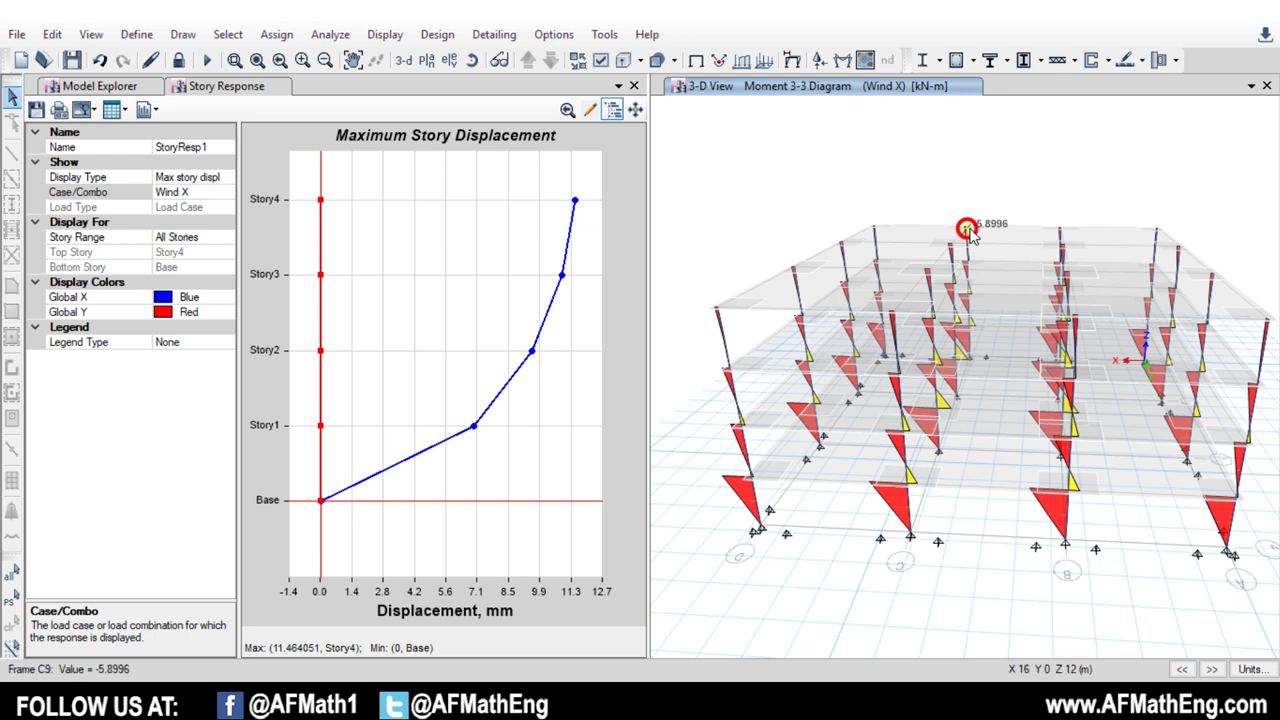